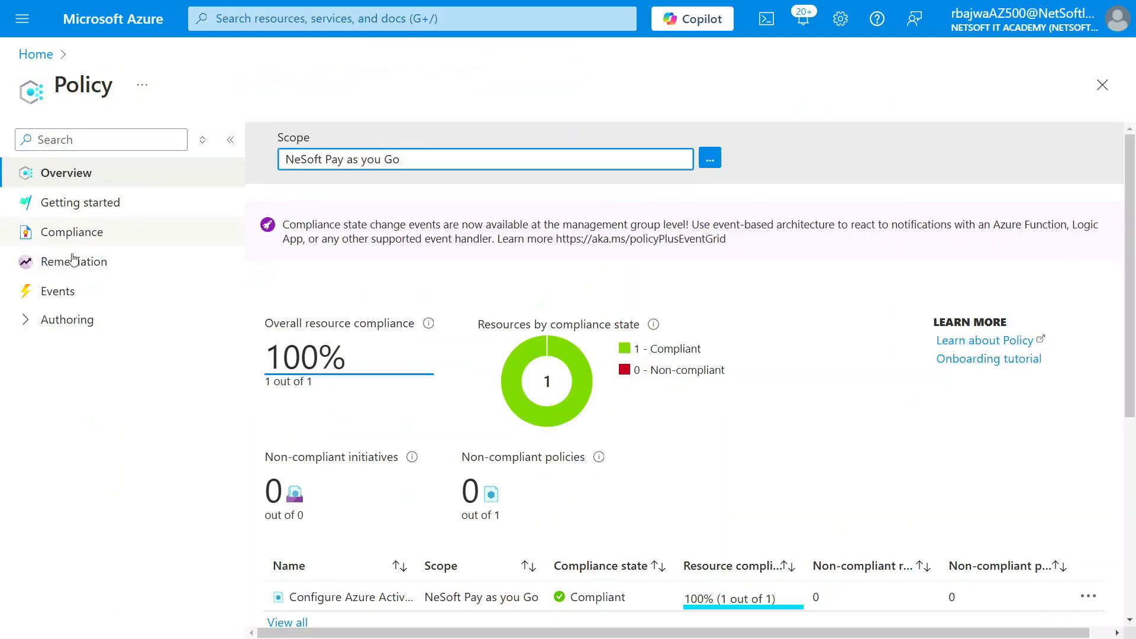
Open the policy definitions list and filter it by "allowed"
left_click(27, 321)
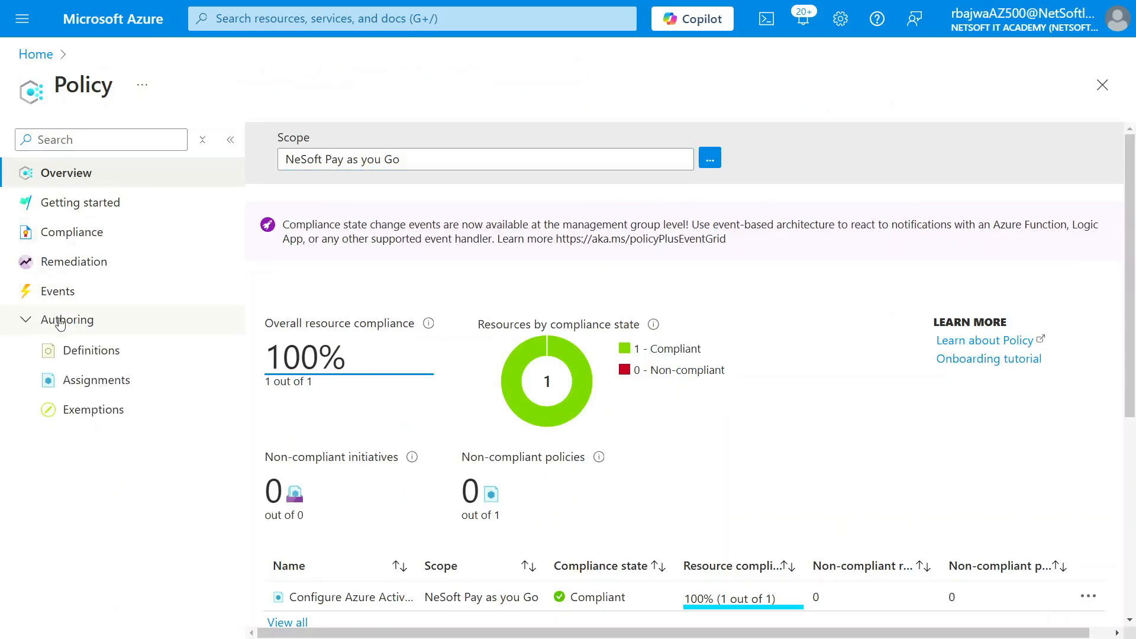
left_click(101, 355)
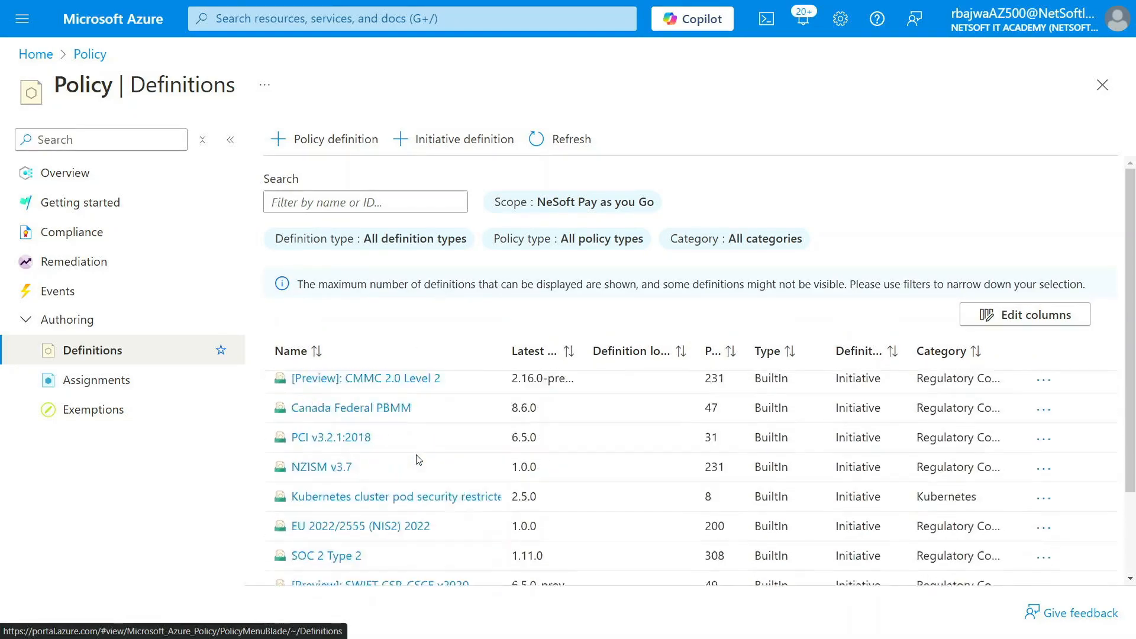
left_click(341, 198)
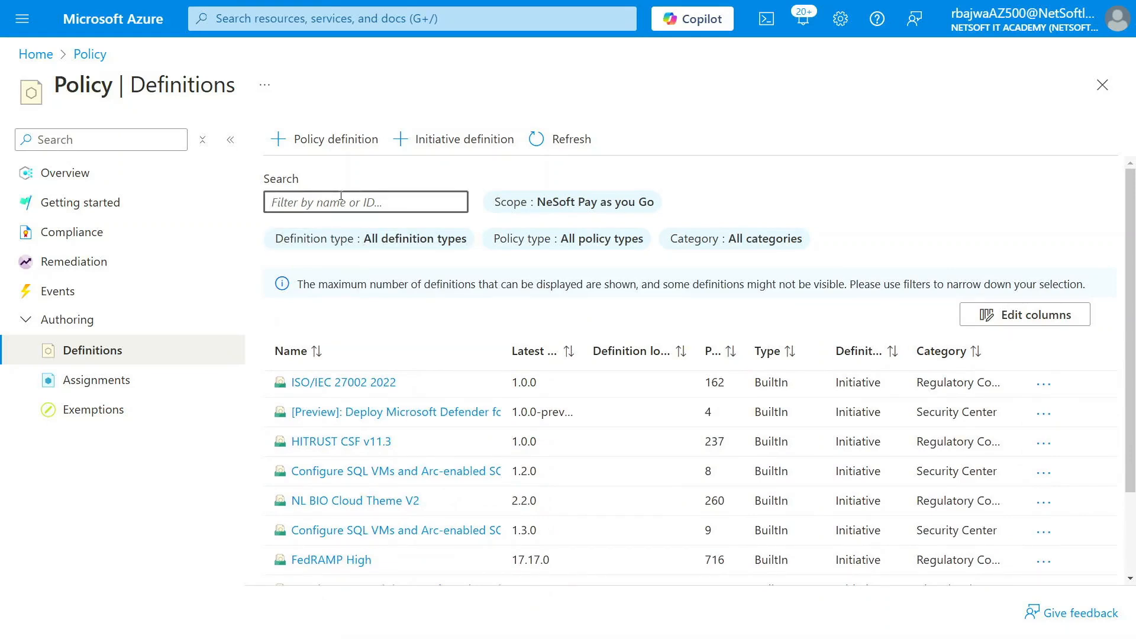
type("allo")
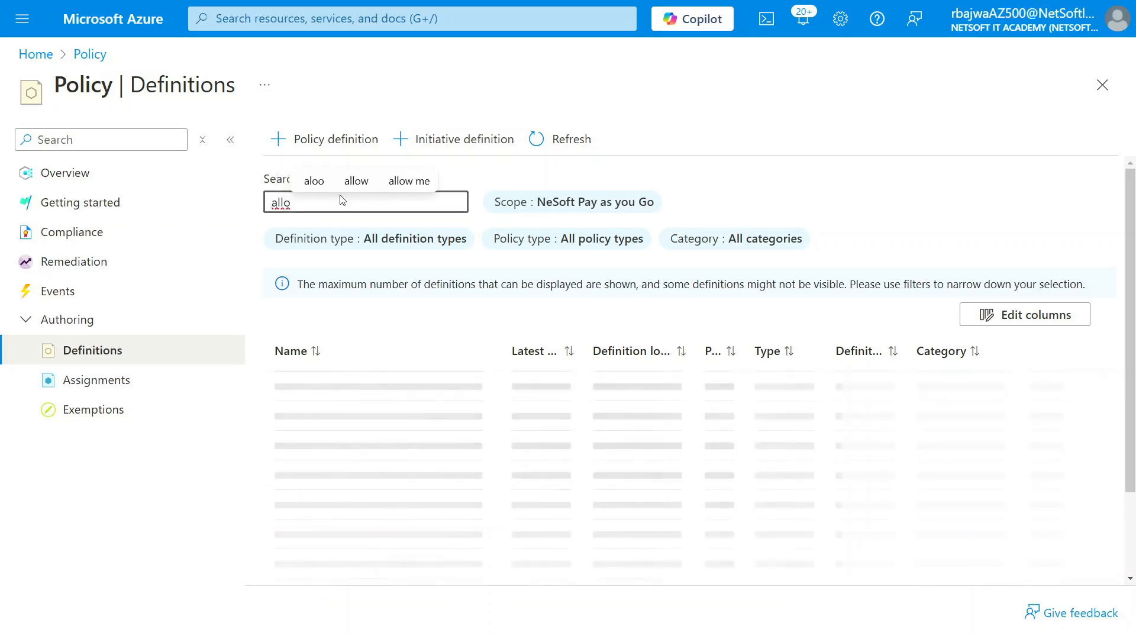
type("w")
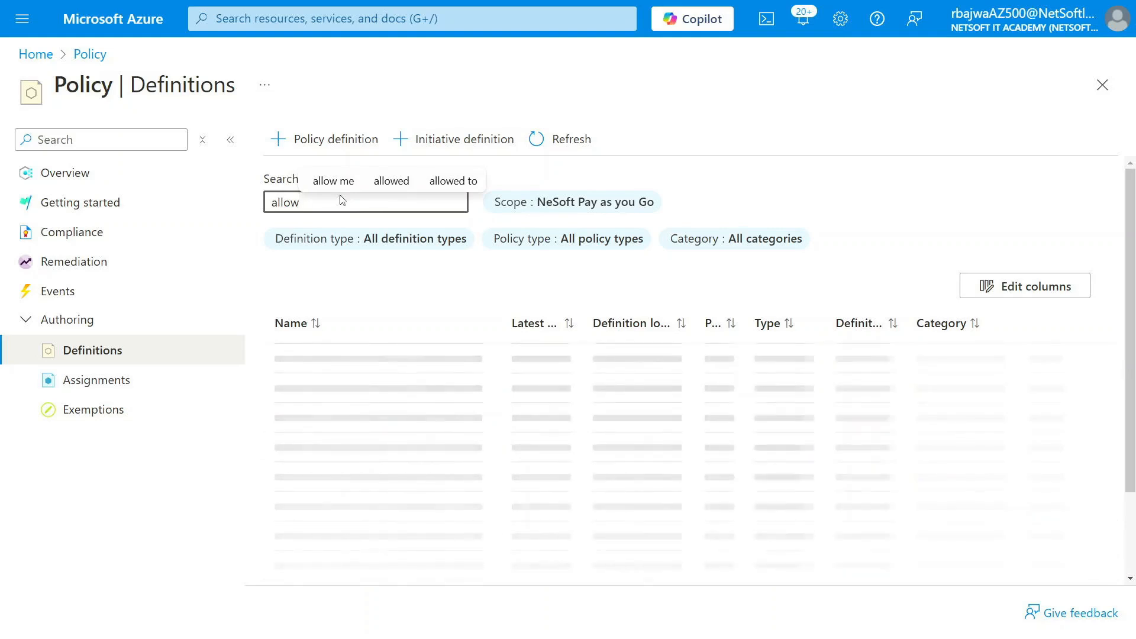
left_click(391, 181)
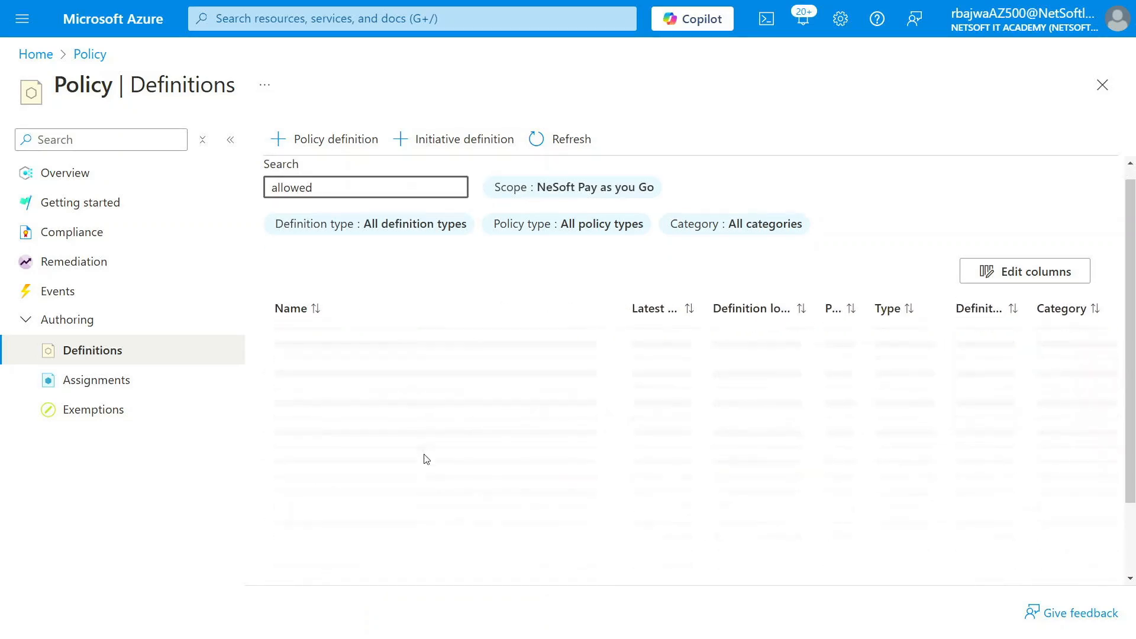
Open the built-in "Allowed locations for resource groups" definition and start a policy assignment from it
scroll(423, 459, "down", 5)
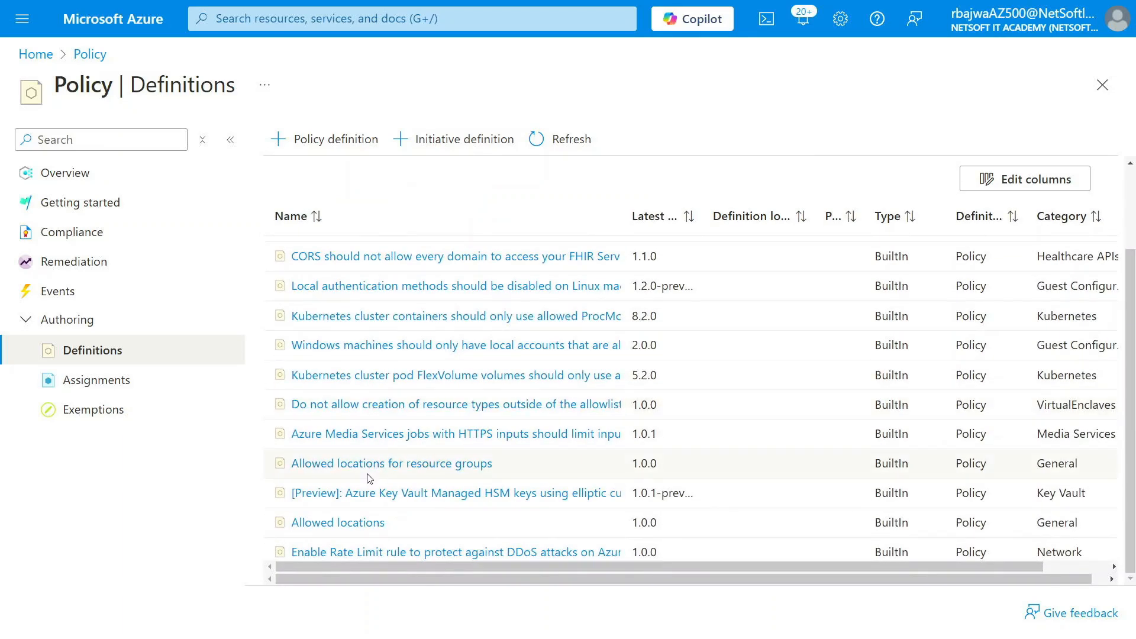
scroll(372, 474, "down", 2)
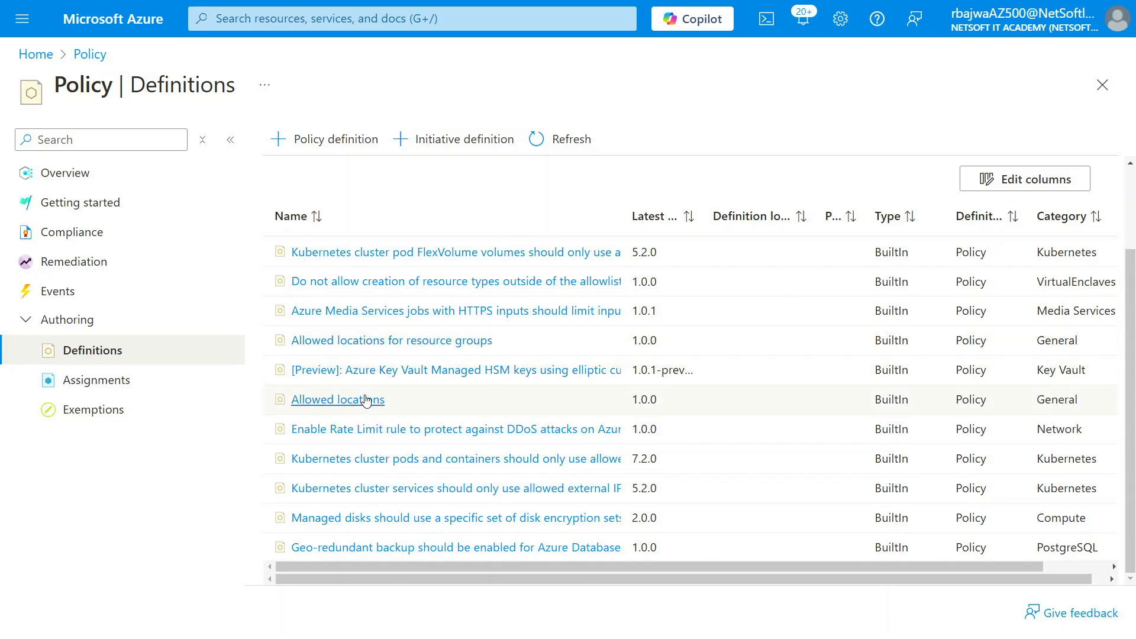
left_click(373, 341)
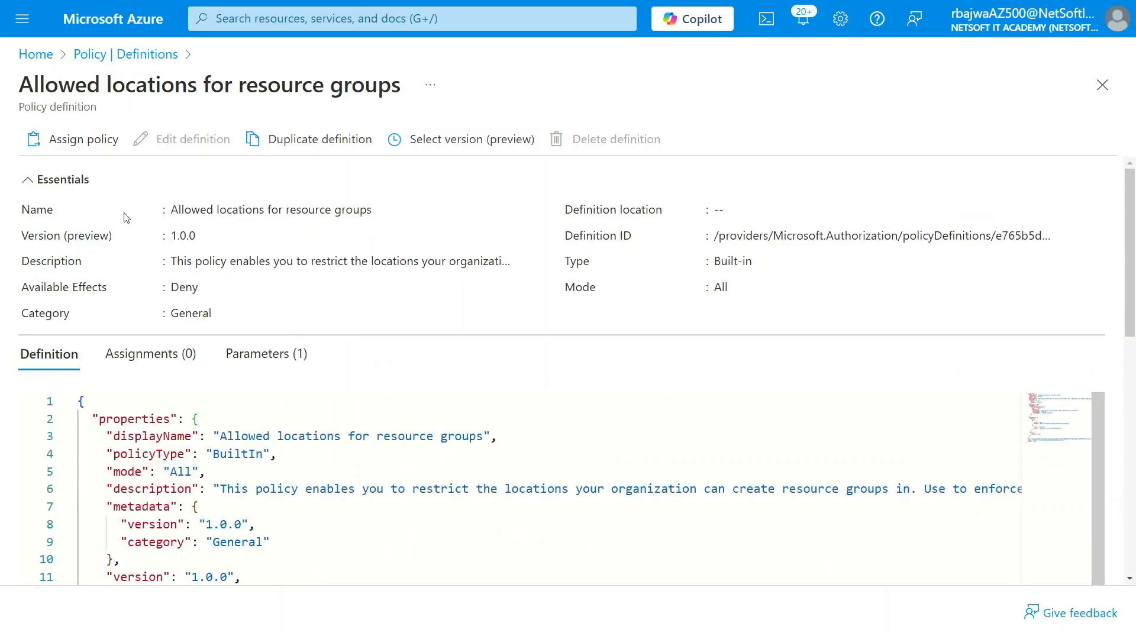
left_click(94, 147)
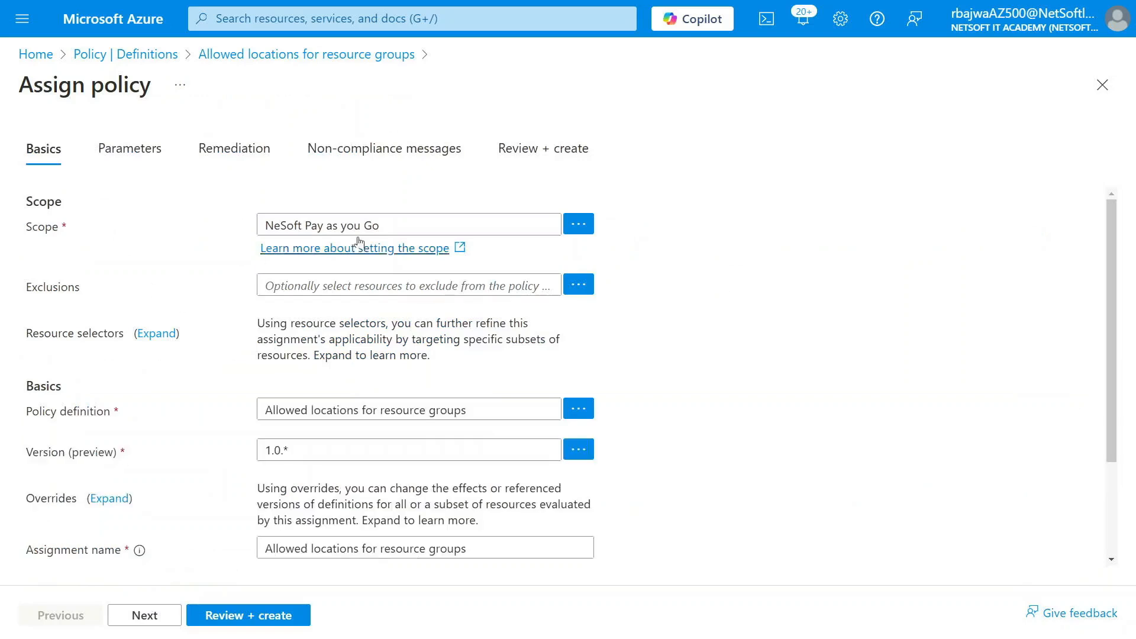
Review the scope selection and the basic settings of the policy assignment
left_click(579, 225)
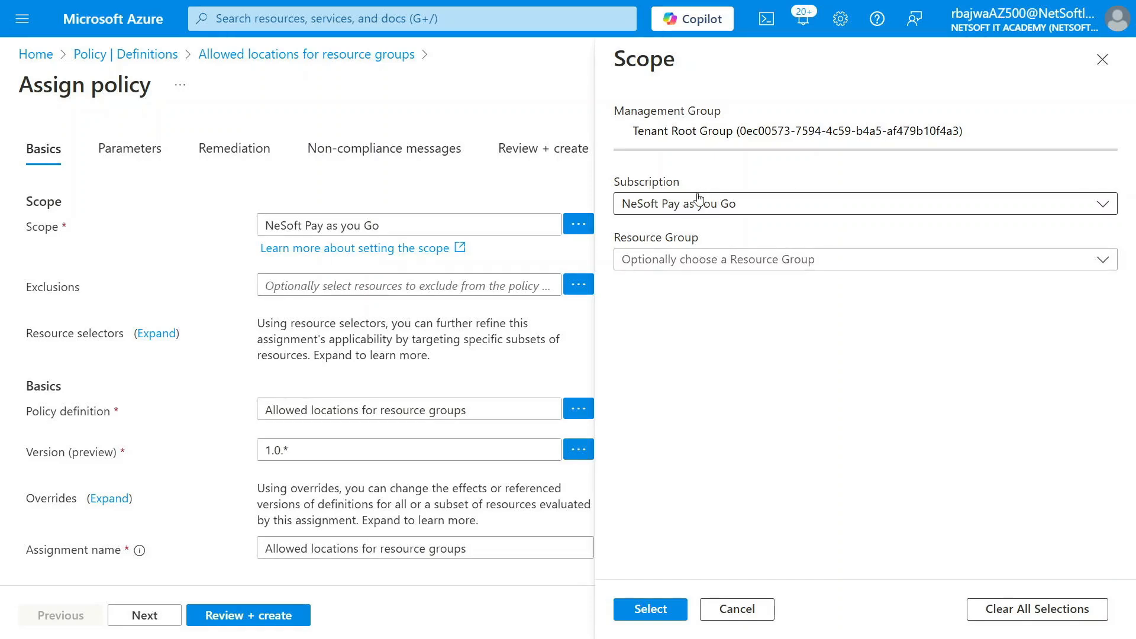
left_click(1102, 59)
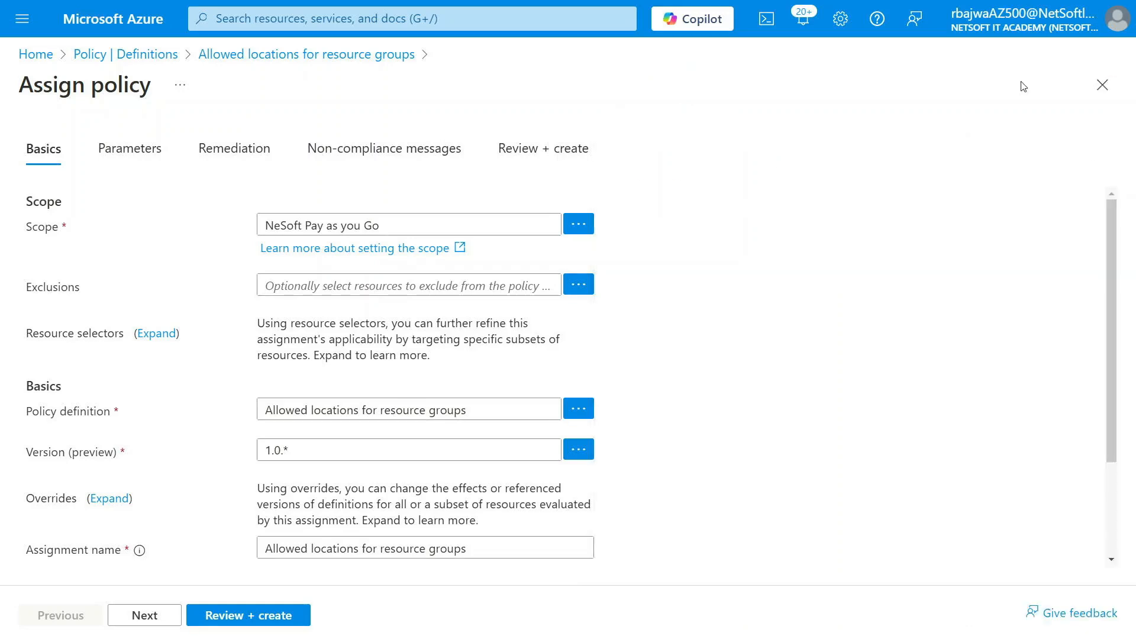
scroll(258, 340, "down", 1)
scroll(217, 372, "down", 2)
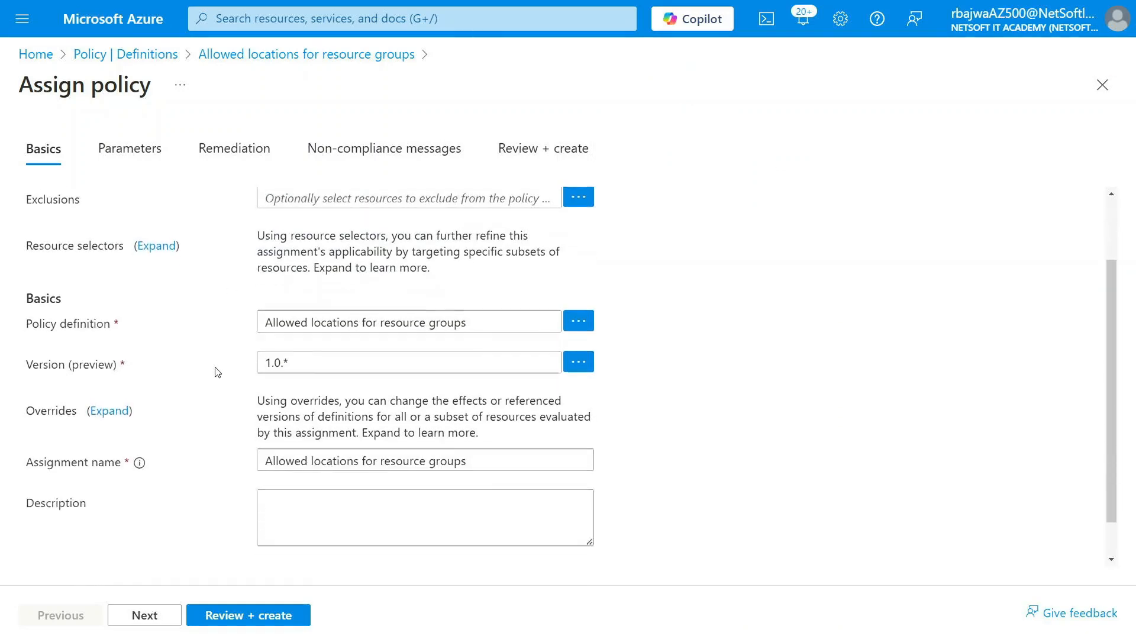
scroll(217, 371, "up", 2)
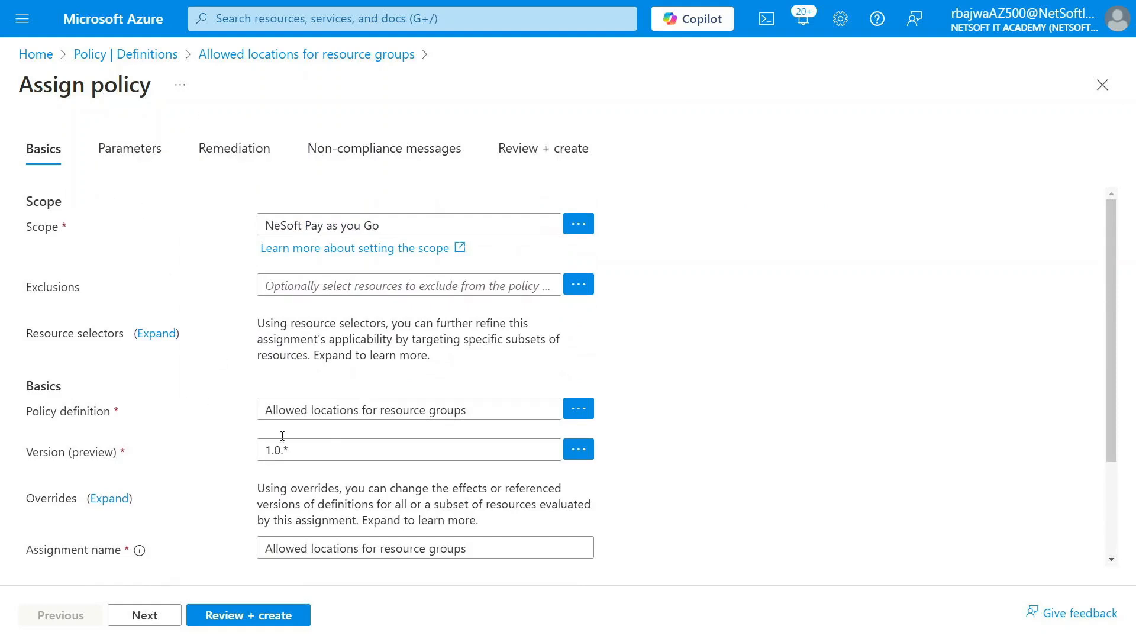
Set the assignment's Allowed locations parameter to Canada Central
left_click(141, 151)
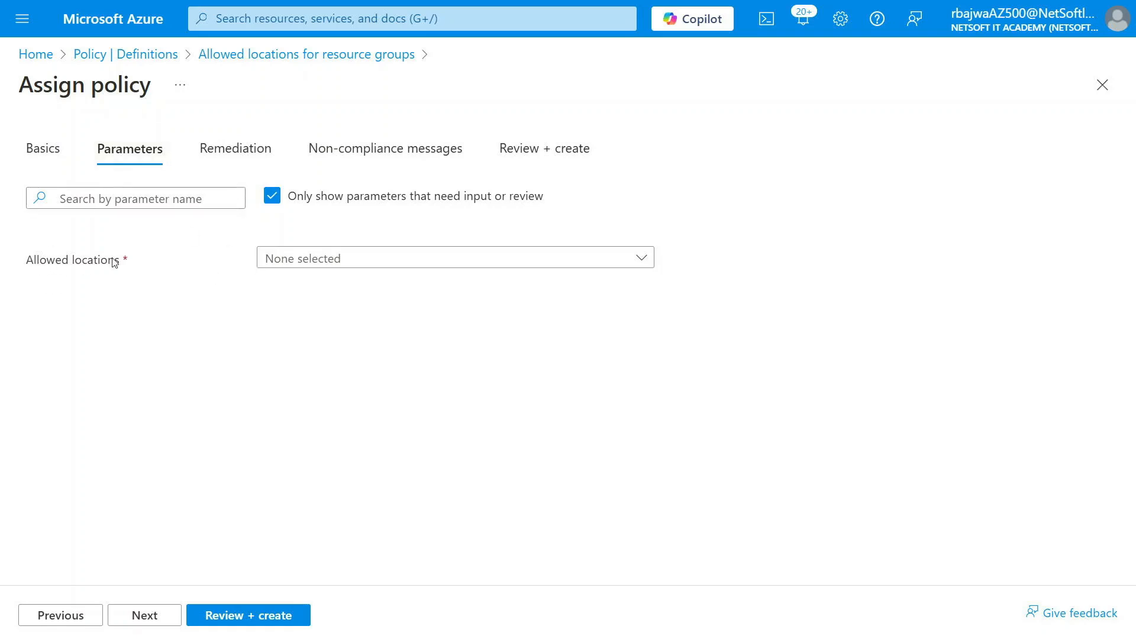
left_click(331, 258)
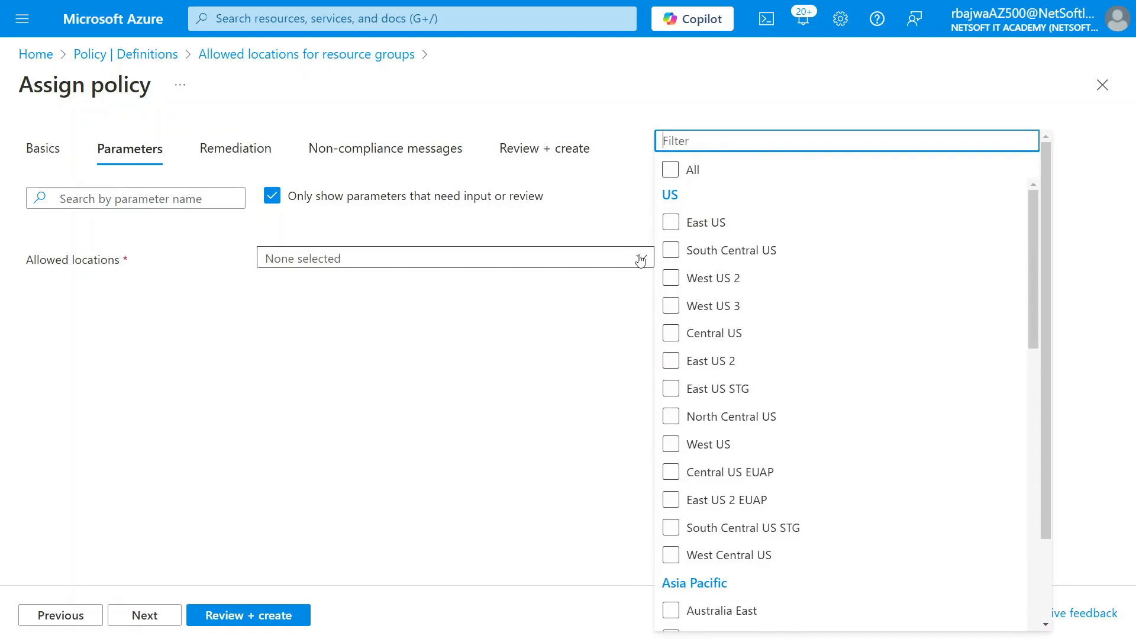
type("can")
left_click(671, 223)
left_click(671, 224)
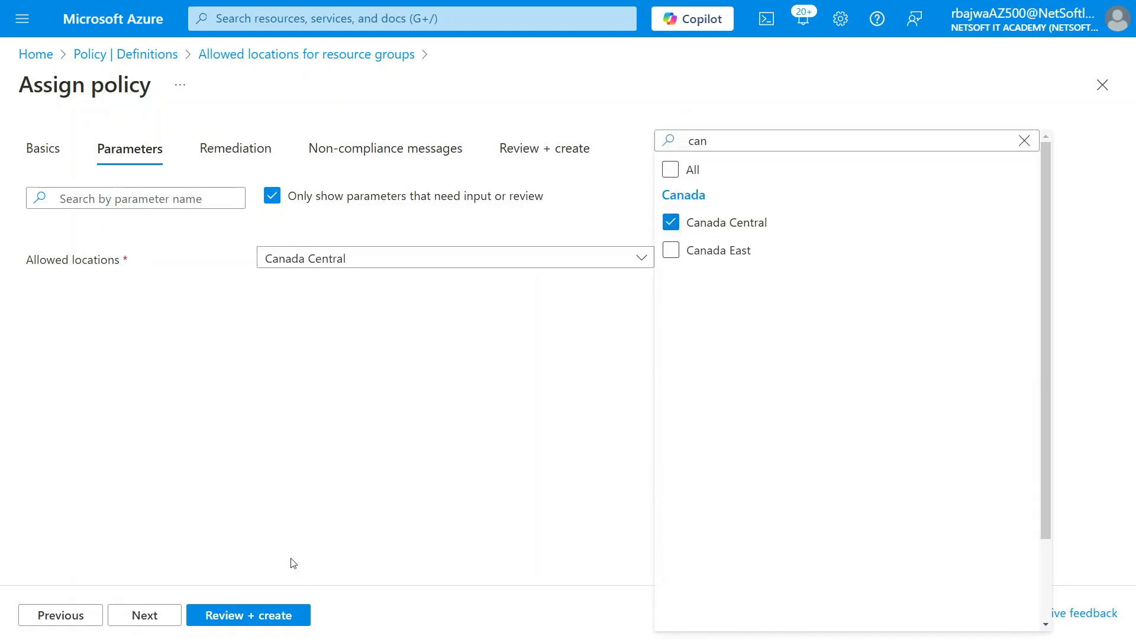
Leave the remediation settings as they are and enter "IT is just a demo" as the non-compliance message
left_click(151, 618)
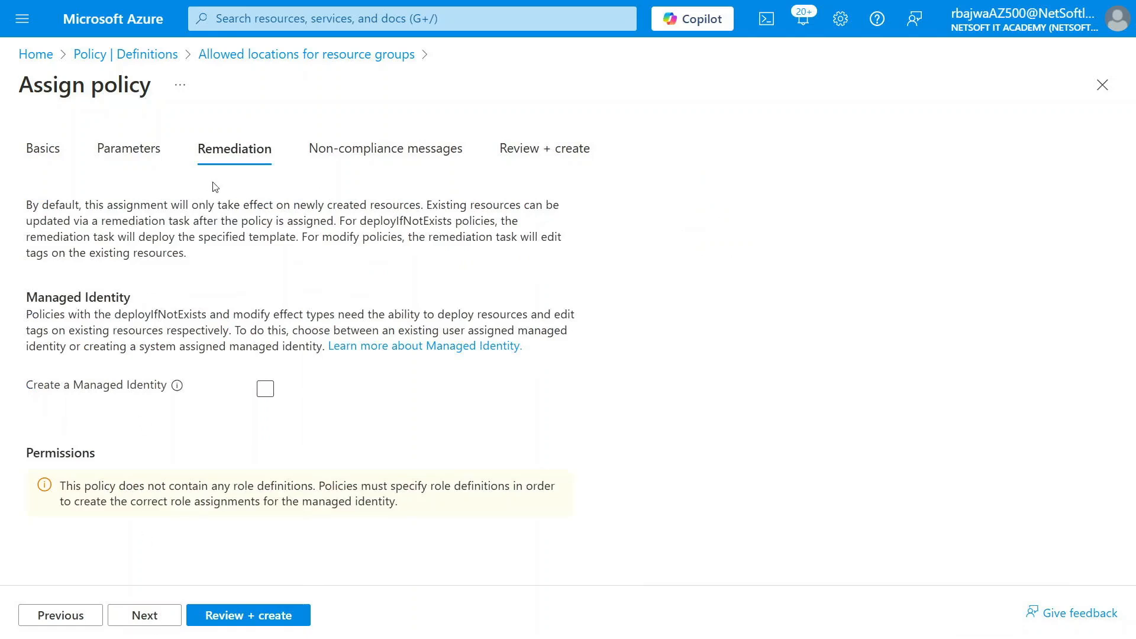
left_click(156, 621)
left_click(311, 253)
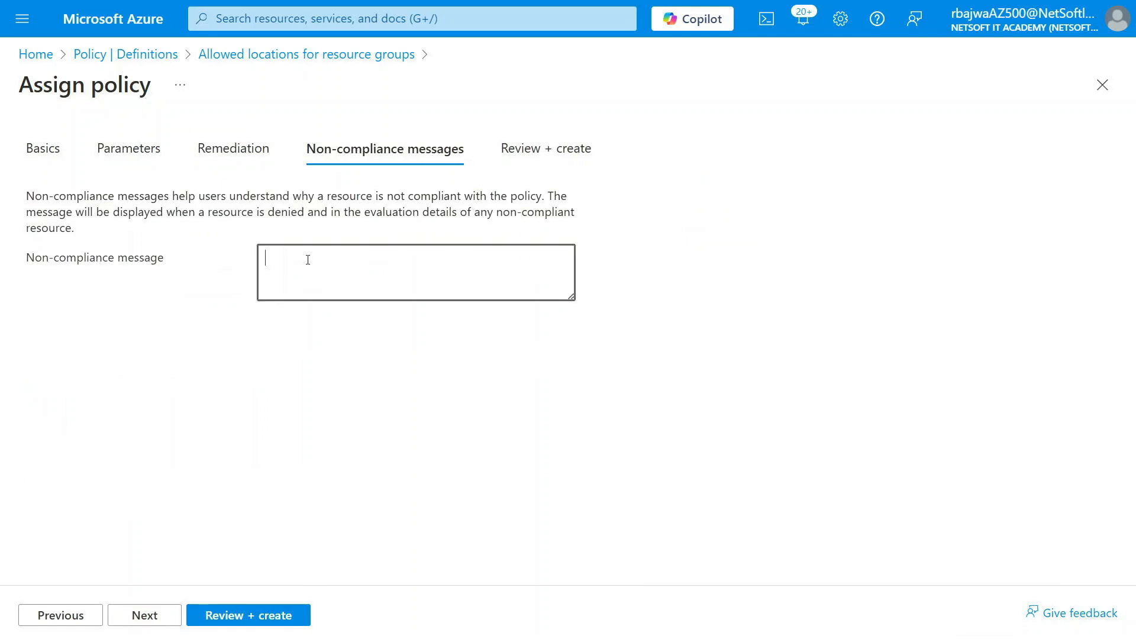
type("IT ")
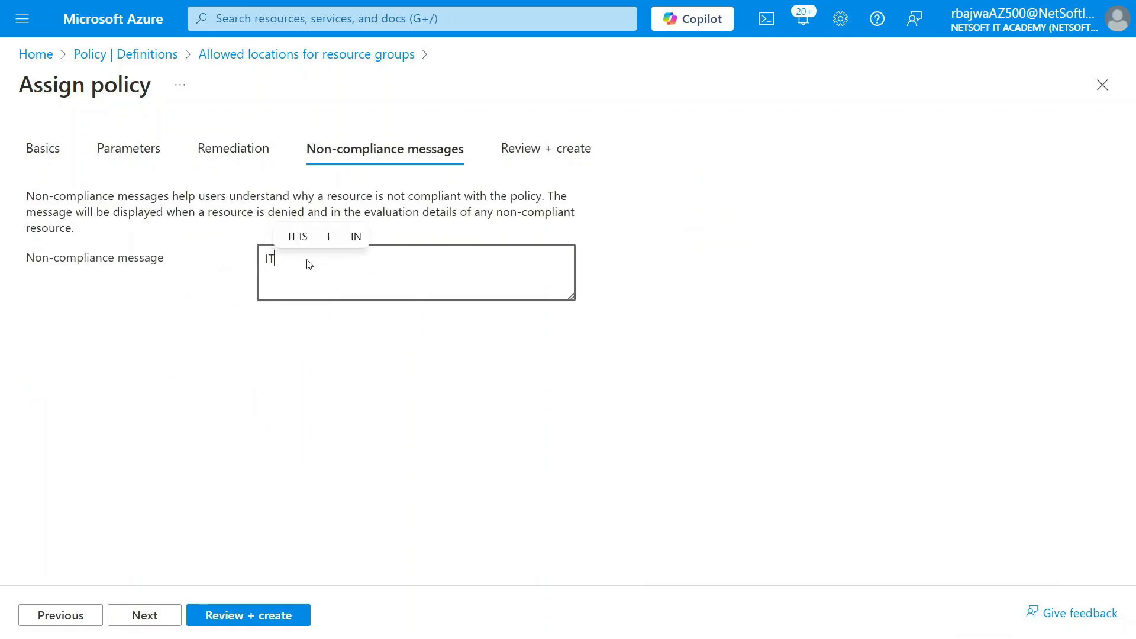
type("is jus")
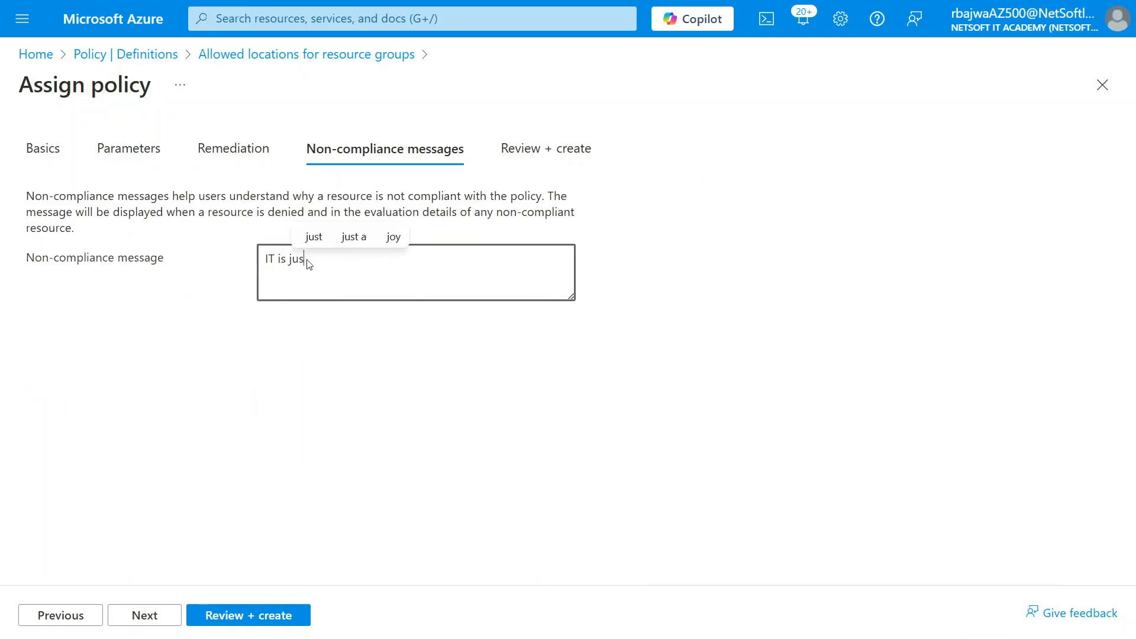
type("t a demo")
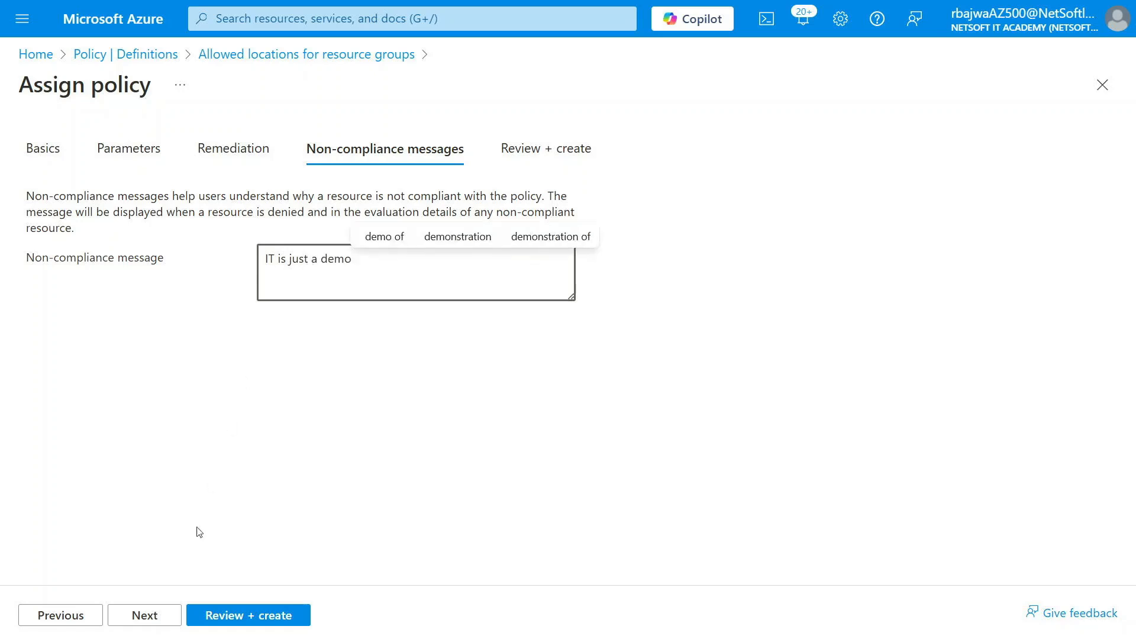
Create the policy assignment and close the policy definition's page
left_click(172, 618)
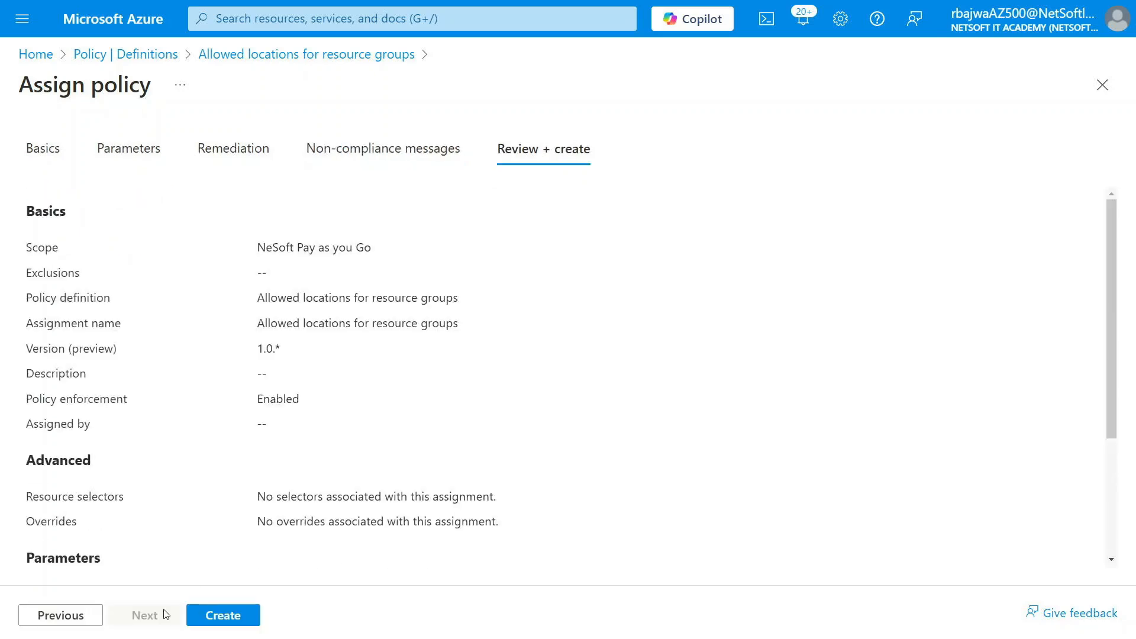
left_click(222, 615)
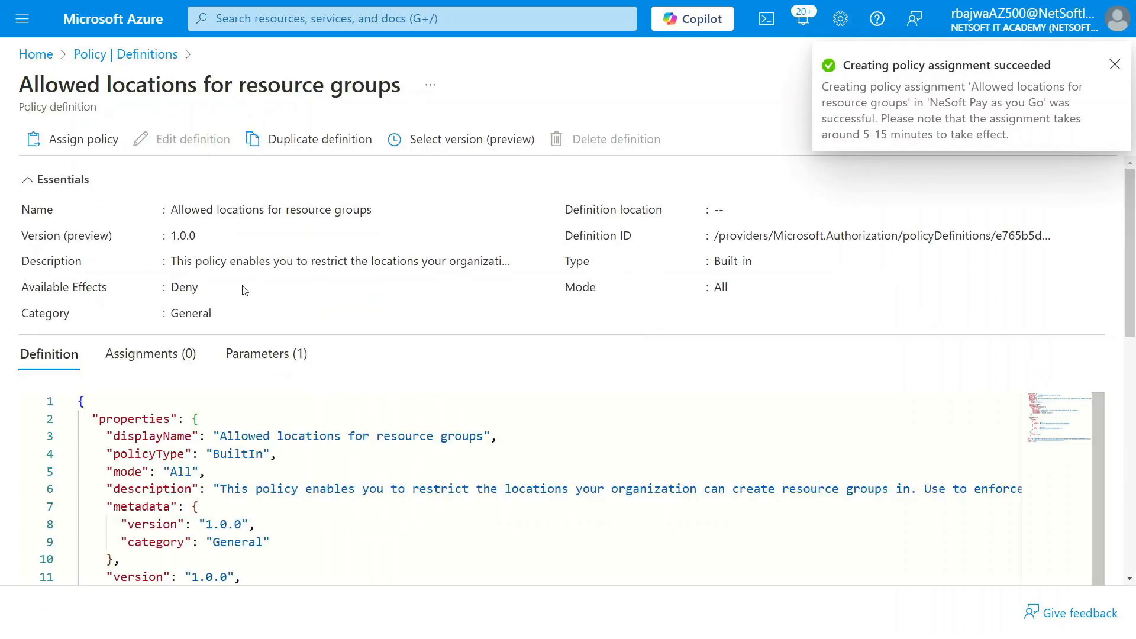
left_click(1114, 64)
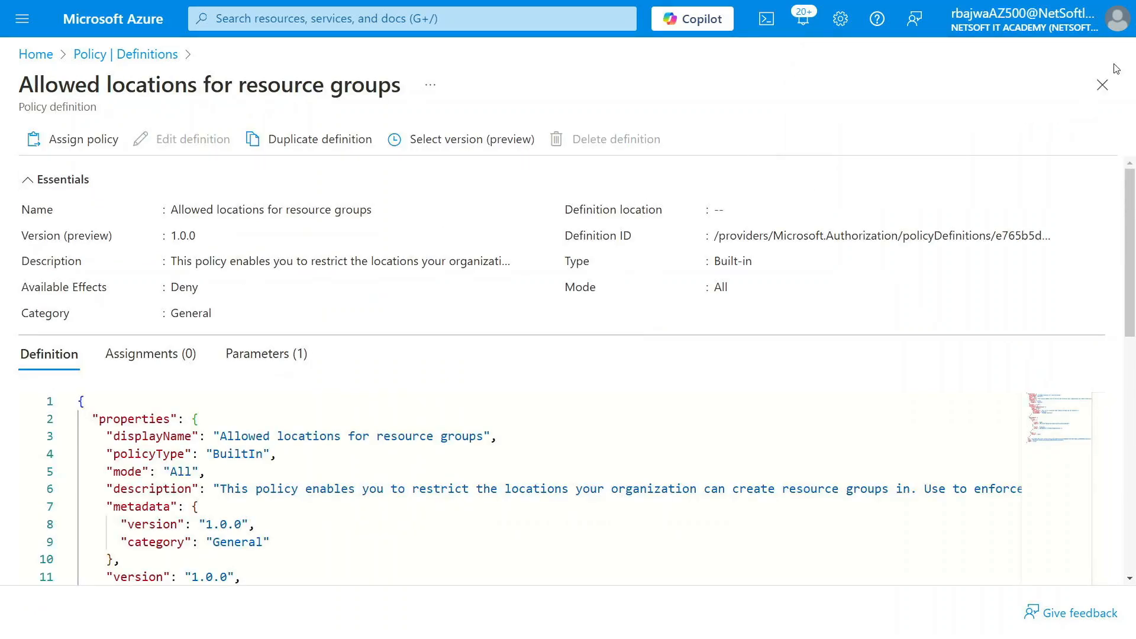
left_click(1102, 84)
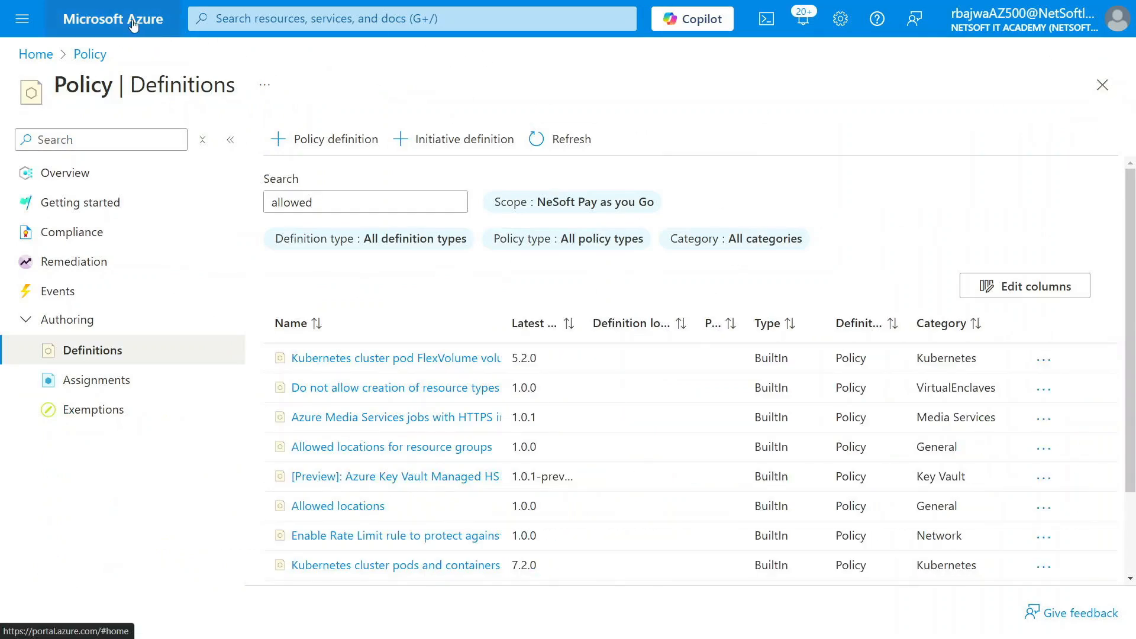
Reload the Azure portal home page outside full-screen view and sign out of the account
left_click(134, 29)
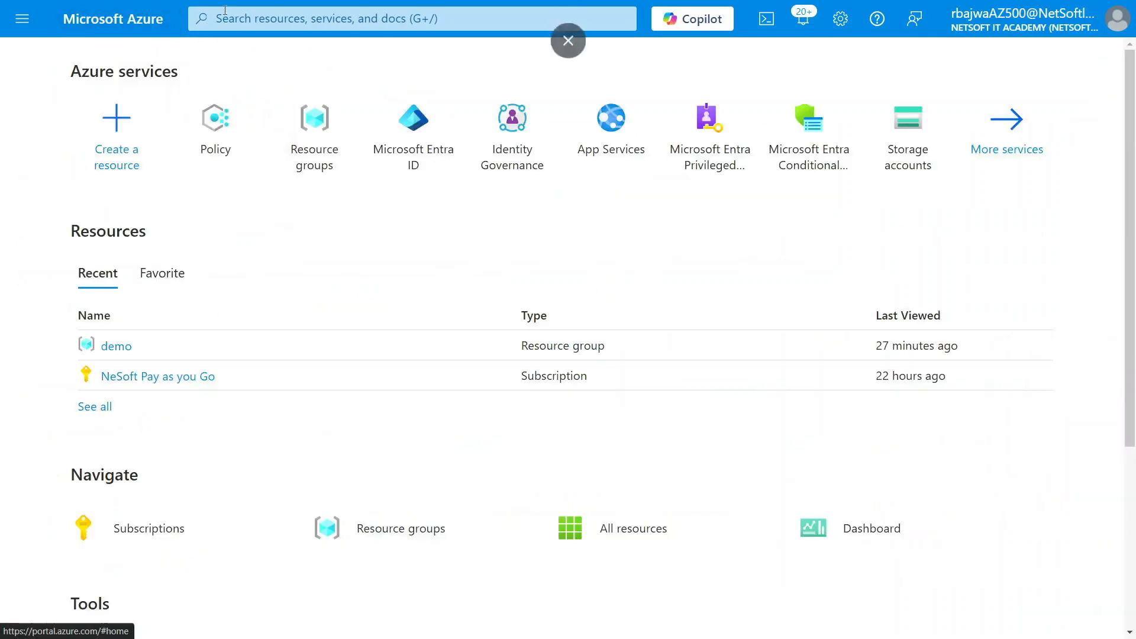
left_click(568, 51)
left_click(69, 47)
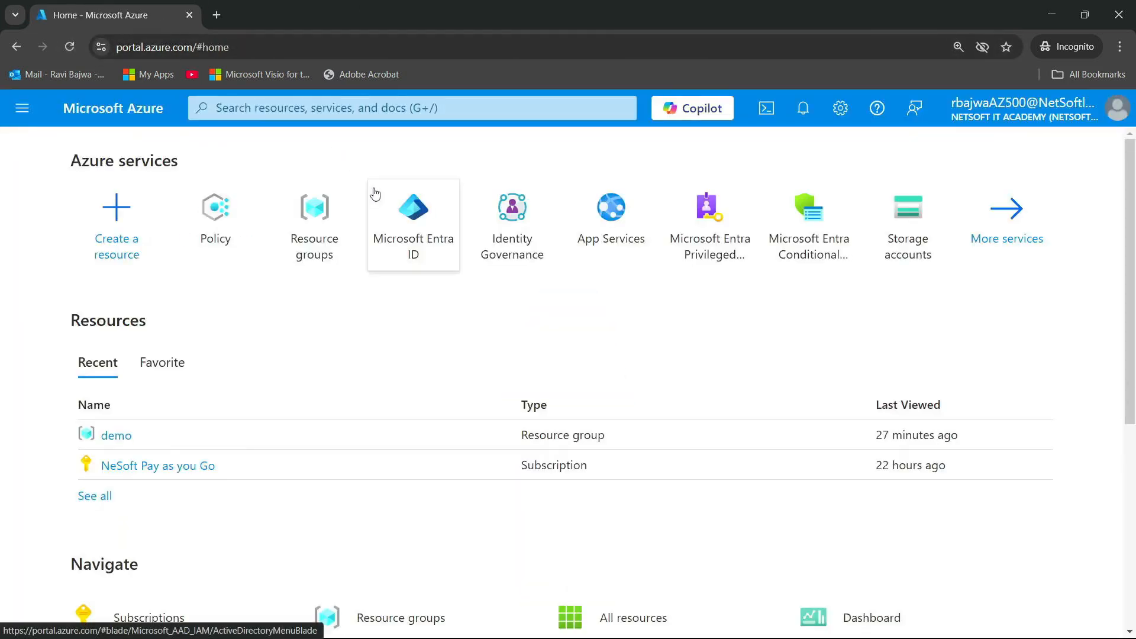
left_click(69, 46)
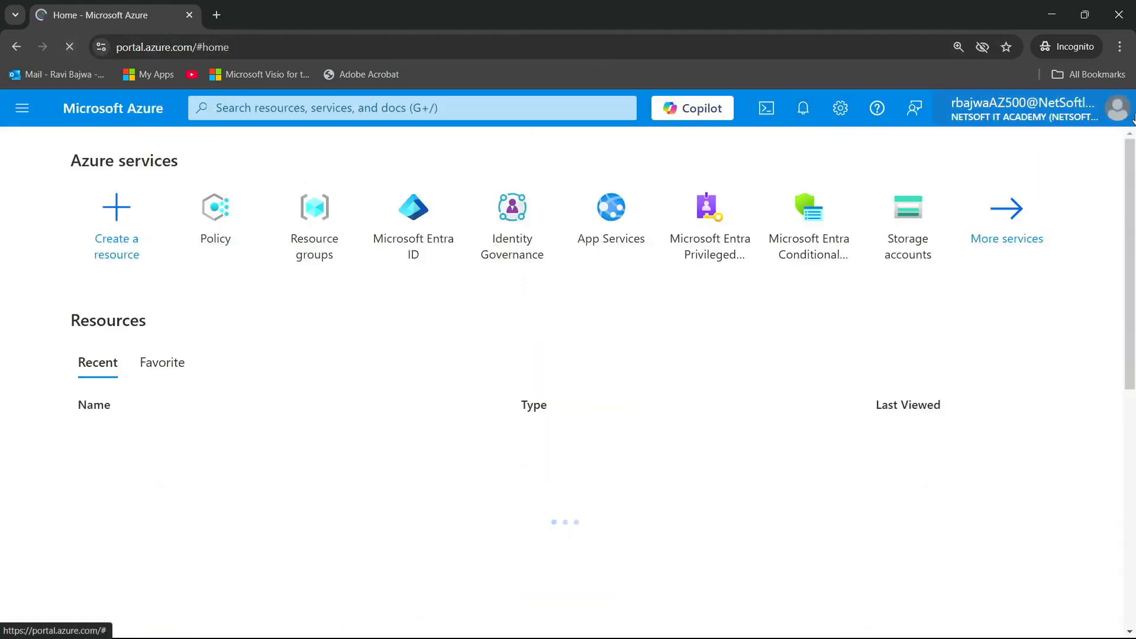
left_click(1052, 114)
left_click(1102, 145)
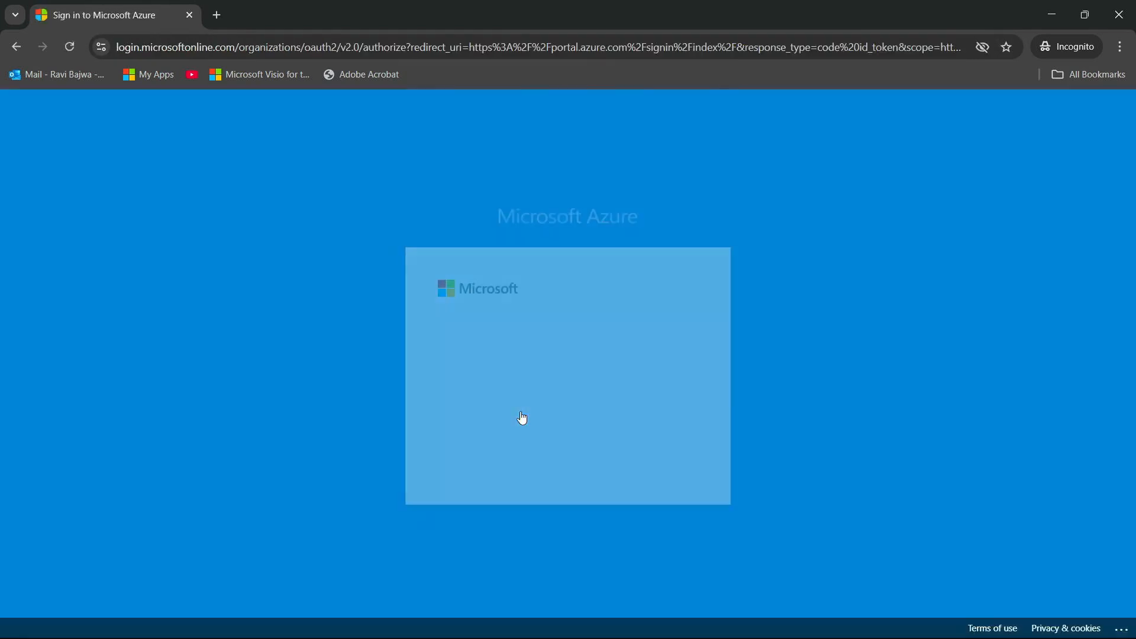
Sign back in to the portal with the same account by entering the account password
left_click(511, 381)
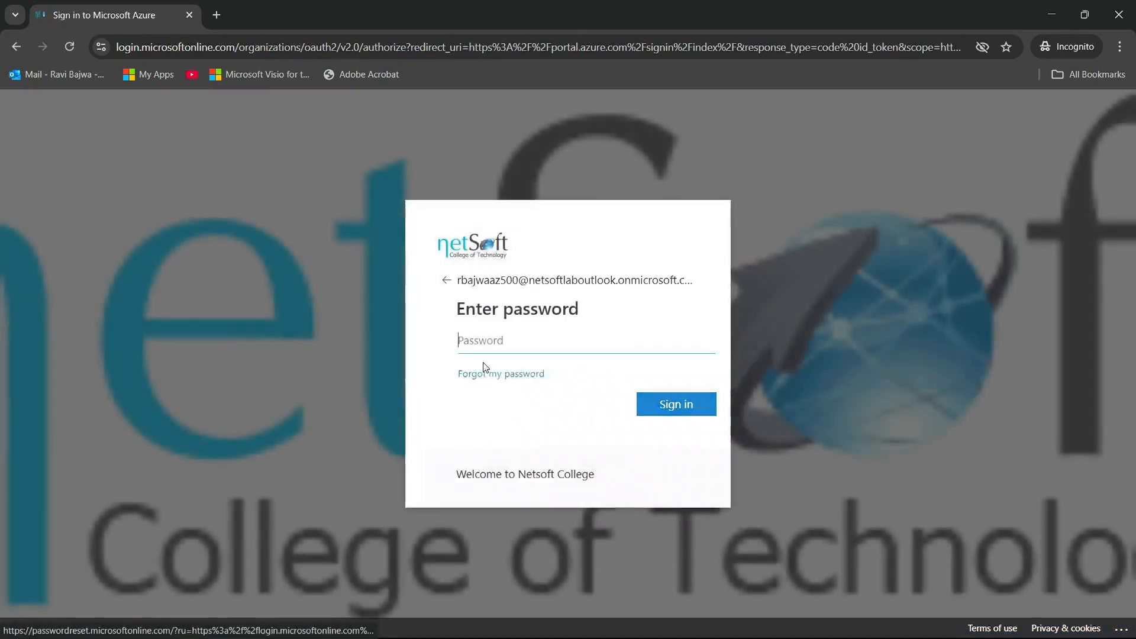
type("••")
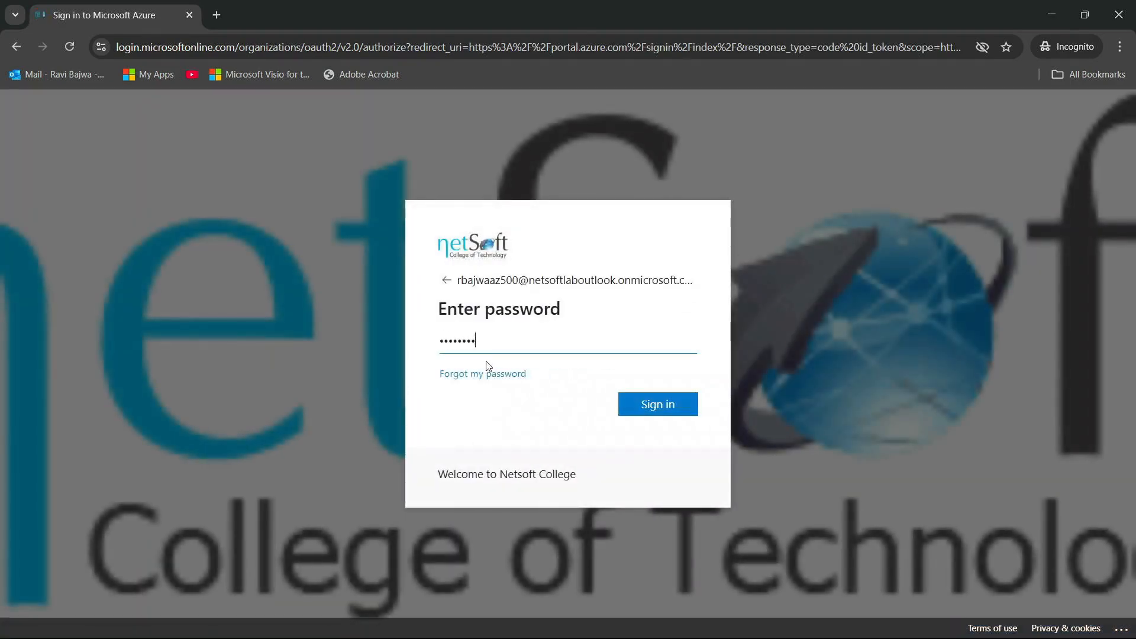
key("Return")
left_click(558, 422)
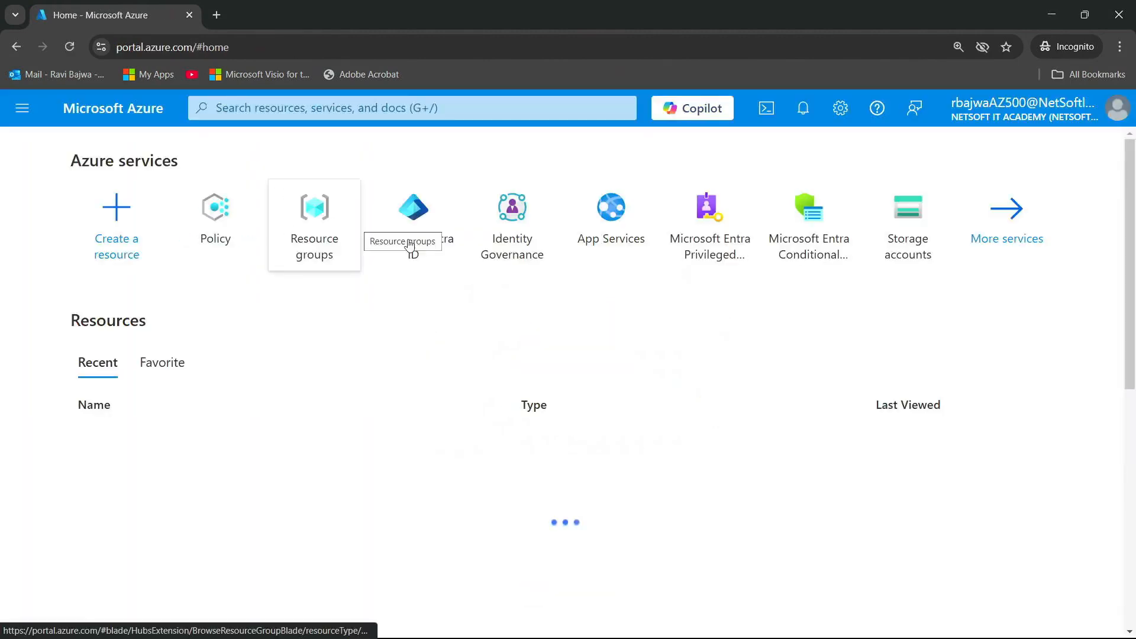
Try to create a resource group named "test" in the (Africa) South Africa North region under the existing subscription
left_click(330, 214)
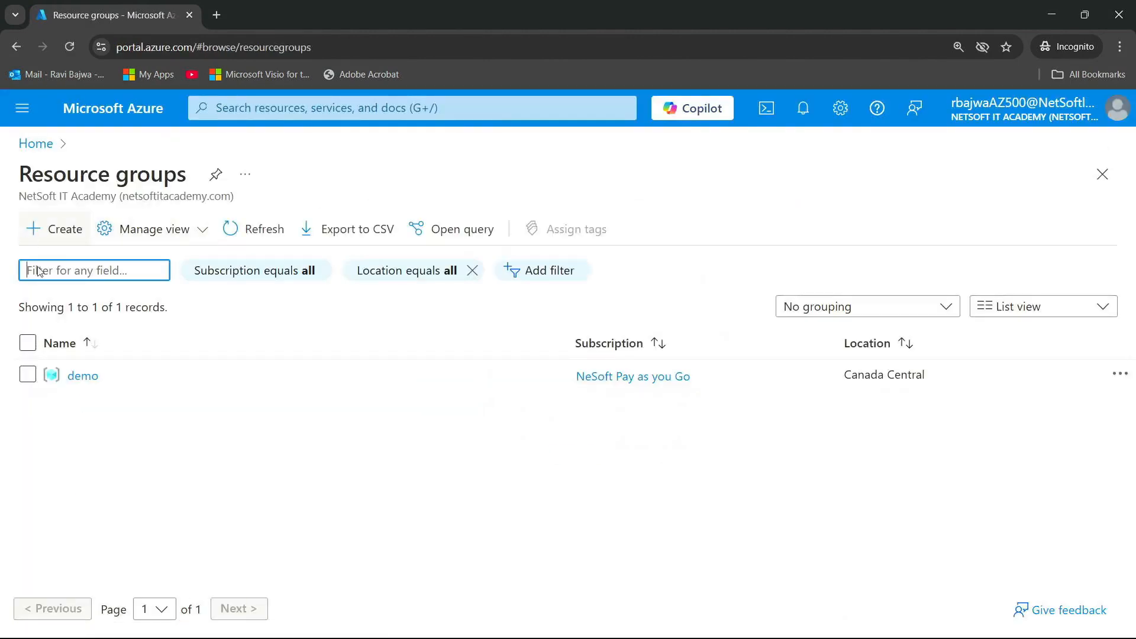
left_click(72, 232)
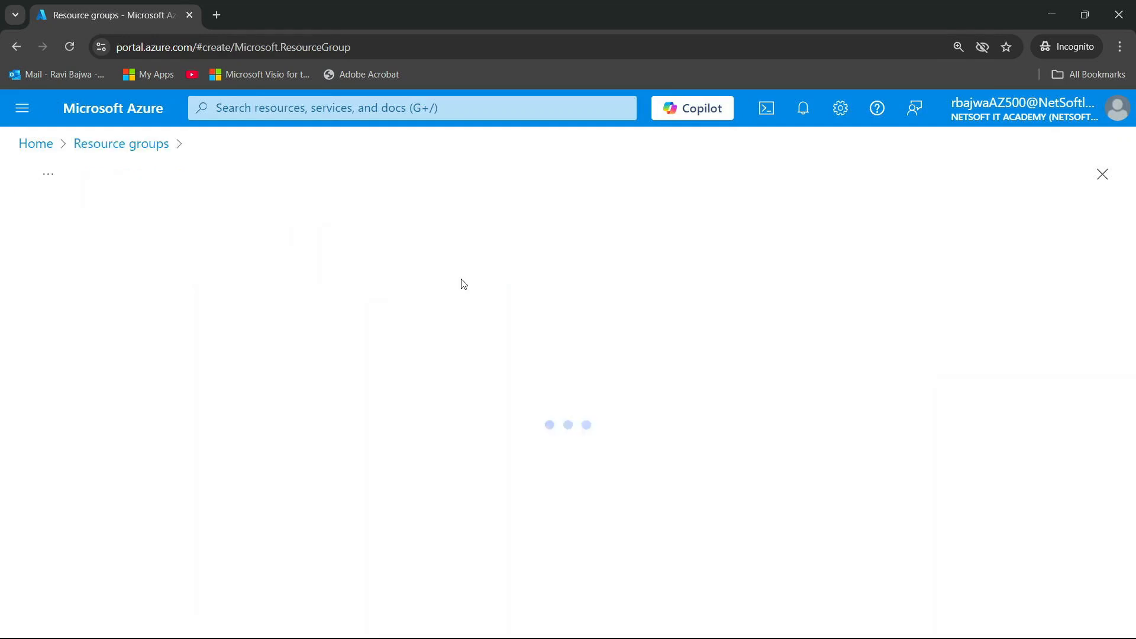
left_click(327, 391)
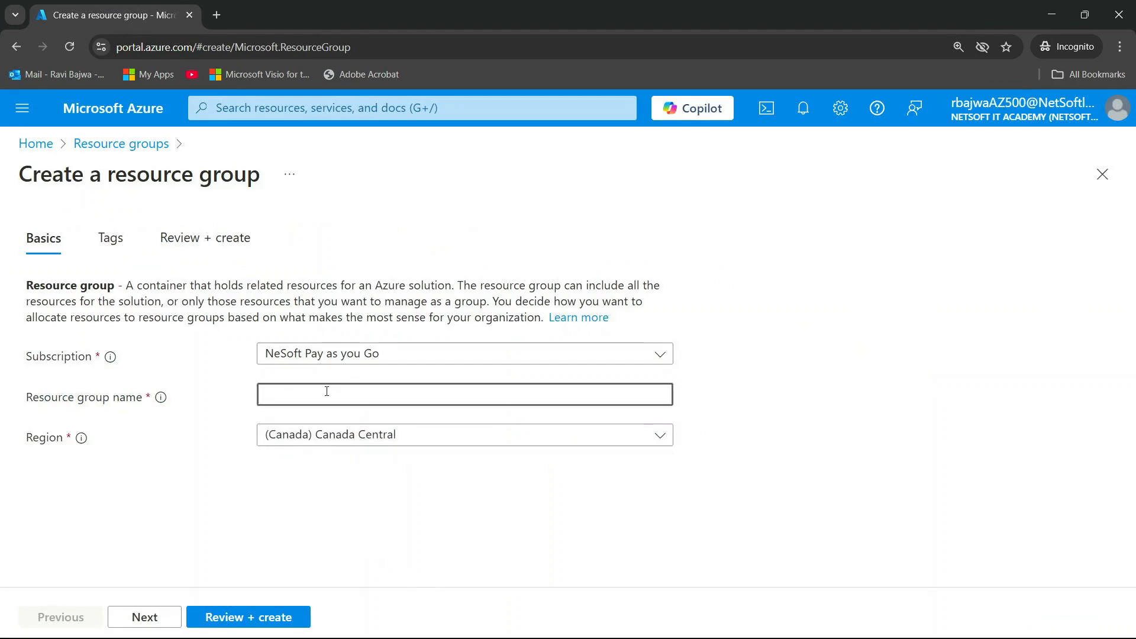
type("test")
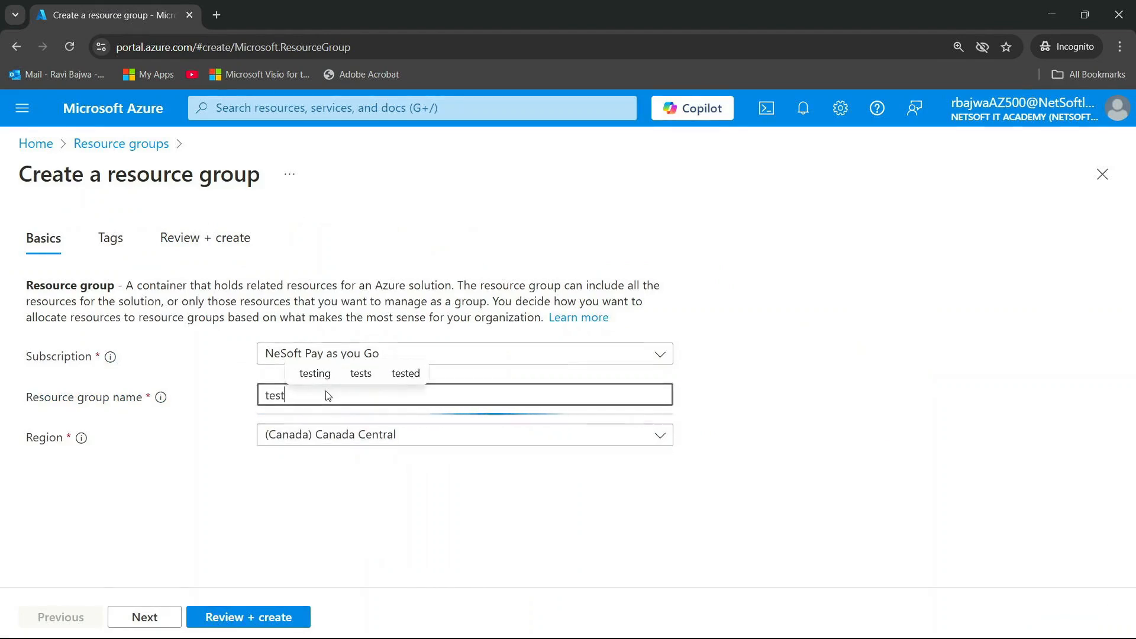
left_click(398, 441)
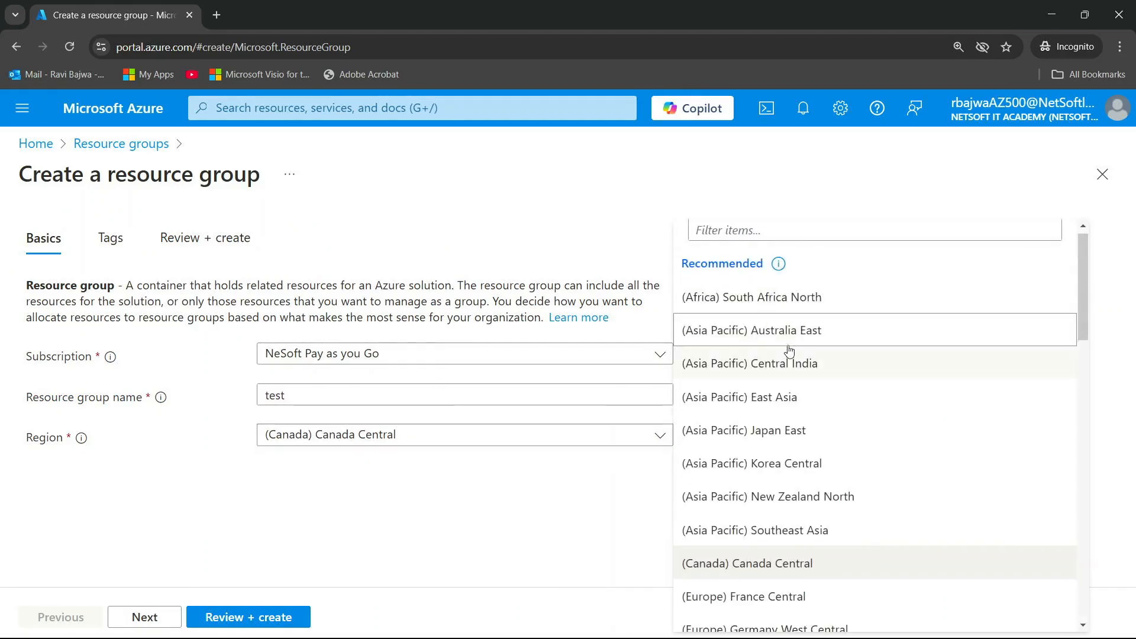
left_click(805, 311)
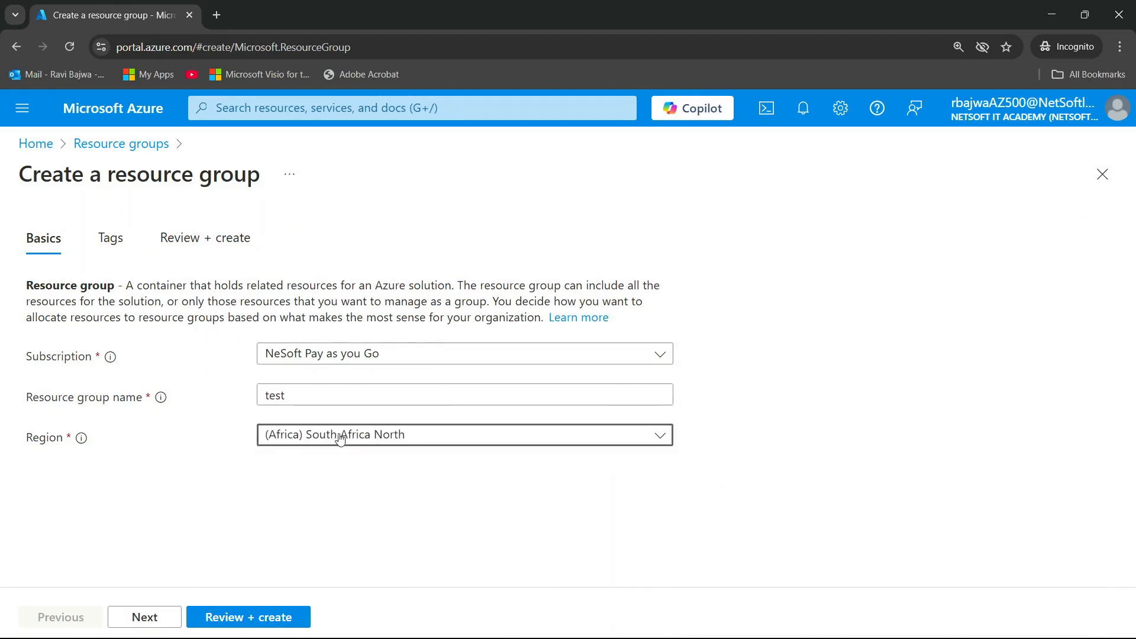
left_click(148, 618)
left_click(154, 619)
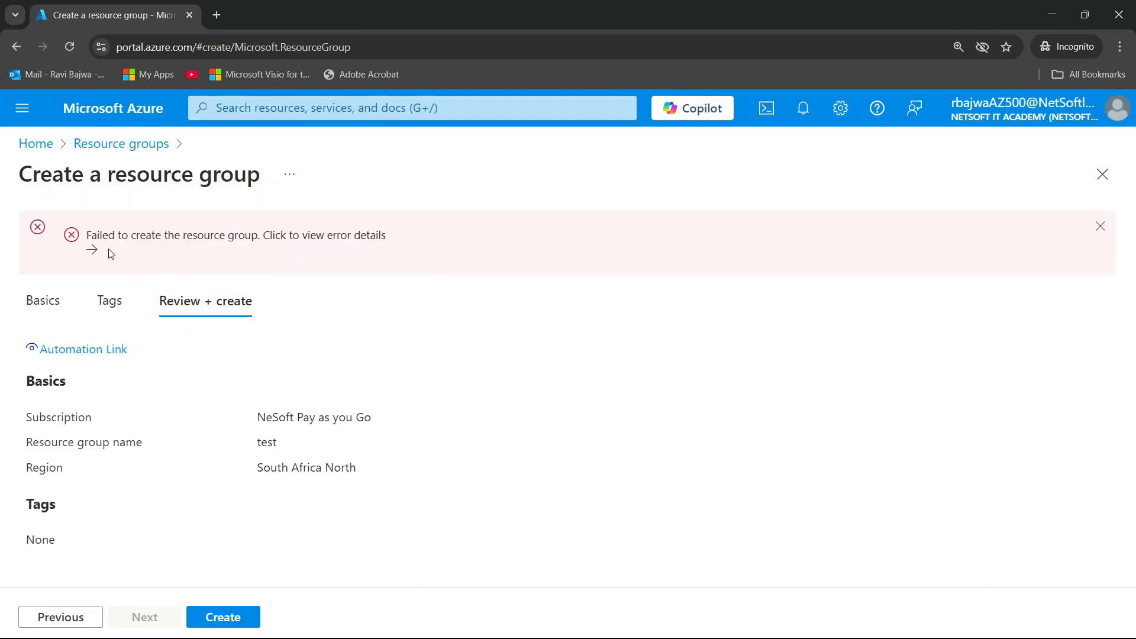
Examine the summary and raw error details of the failed resource group creation and return to the resource groups list
left_click(92, 249)
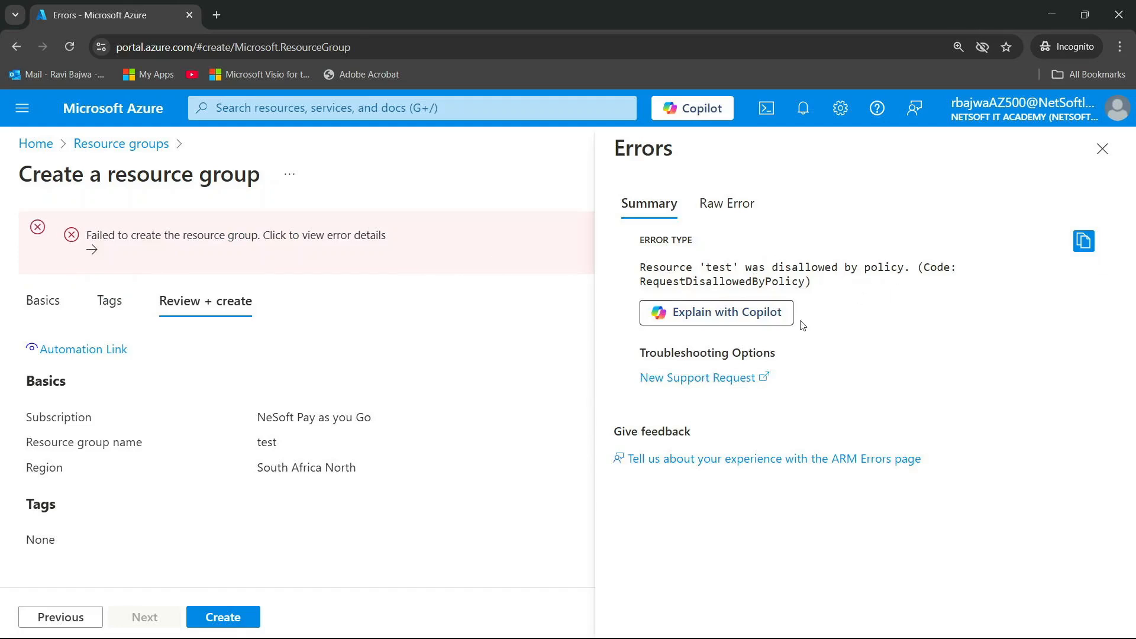
left_click(719, 204)
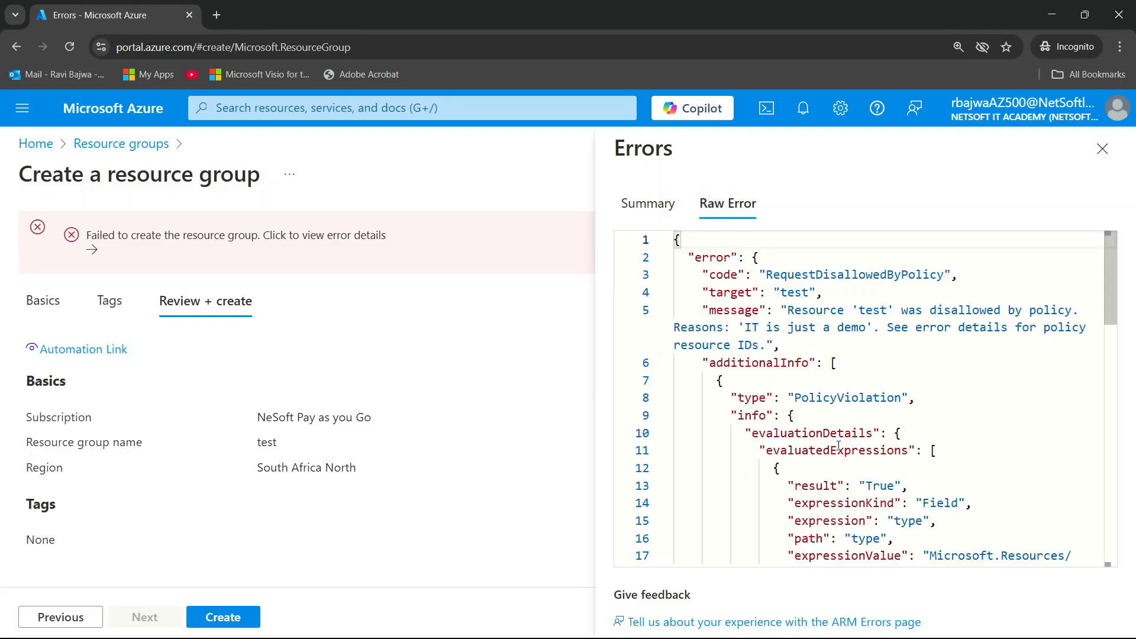
scroll(891, 365, "down", 3)
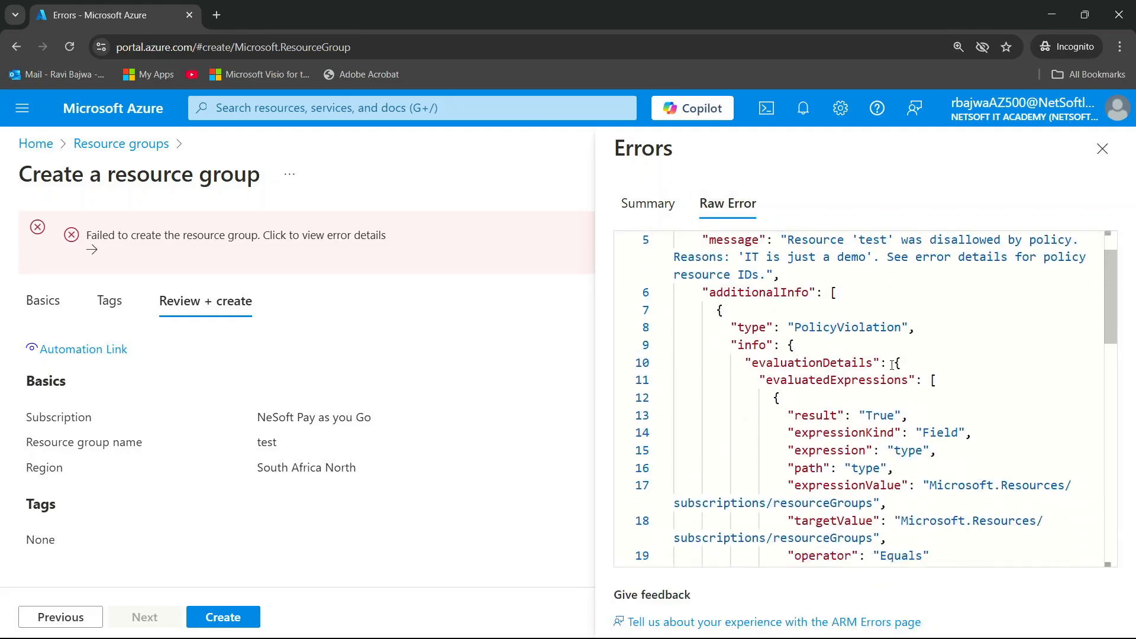
scroll(892, 365, "up", 3)
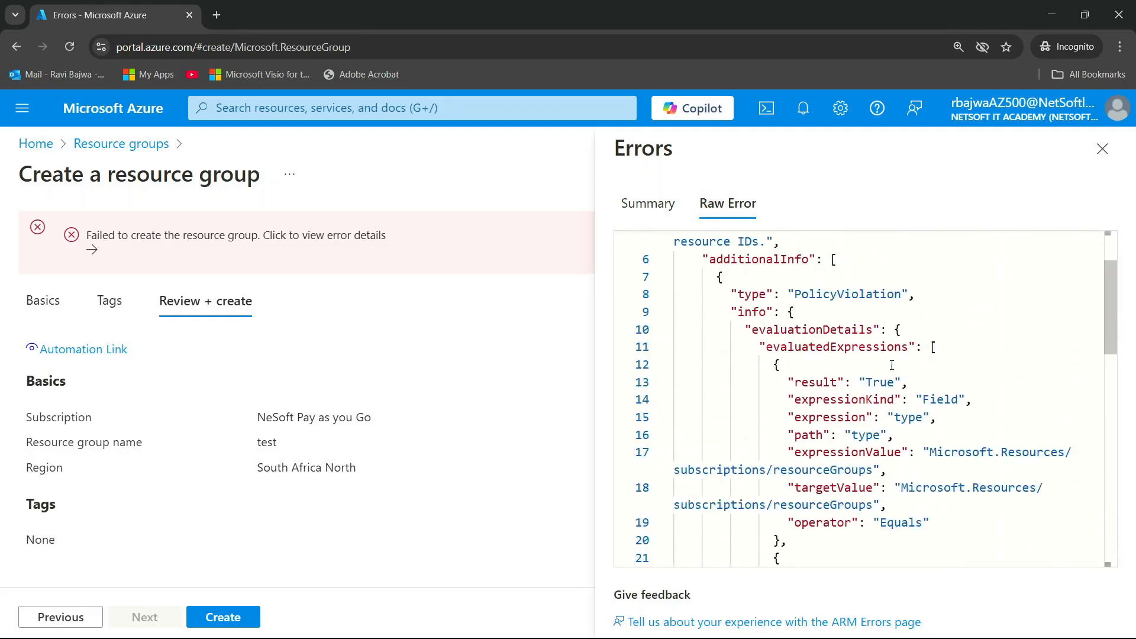
left_click(1102, 148)
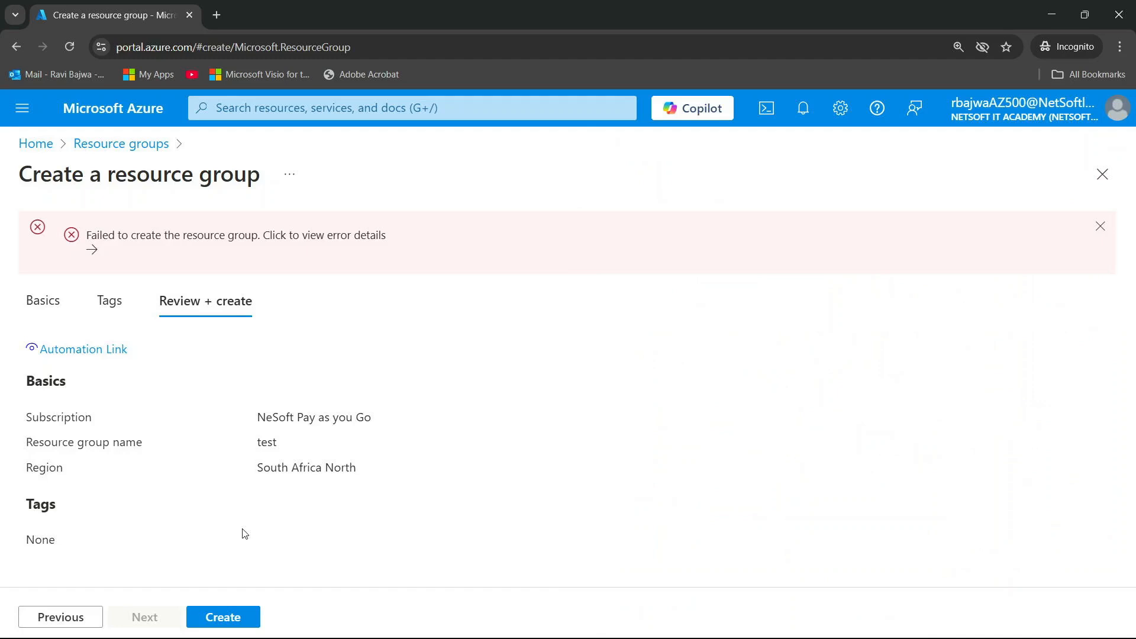
left_click(155, 144)
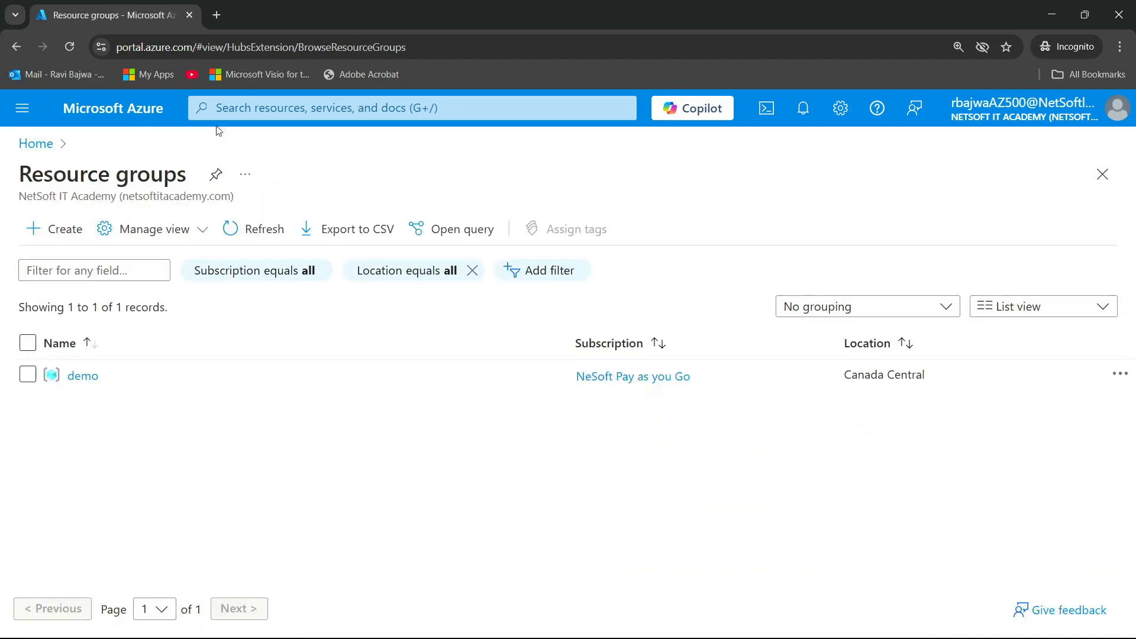
Delete the "Allowed locations for resource groups" policy assignment and return to the portal home page
left_click(278, 107)
left_click(362, 370)
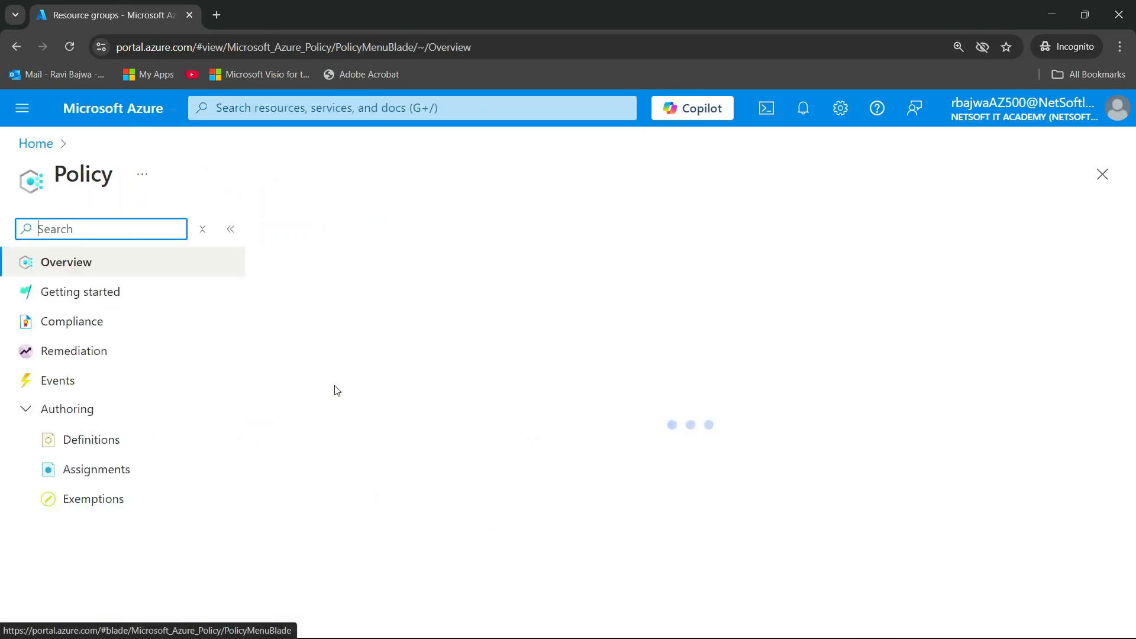
left_click(103, 475)
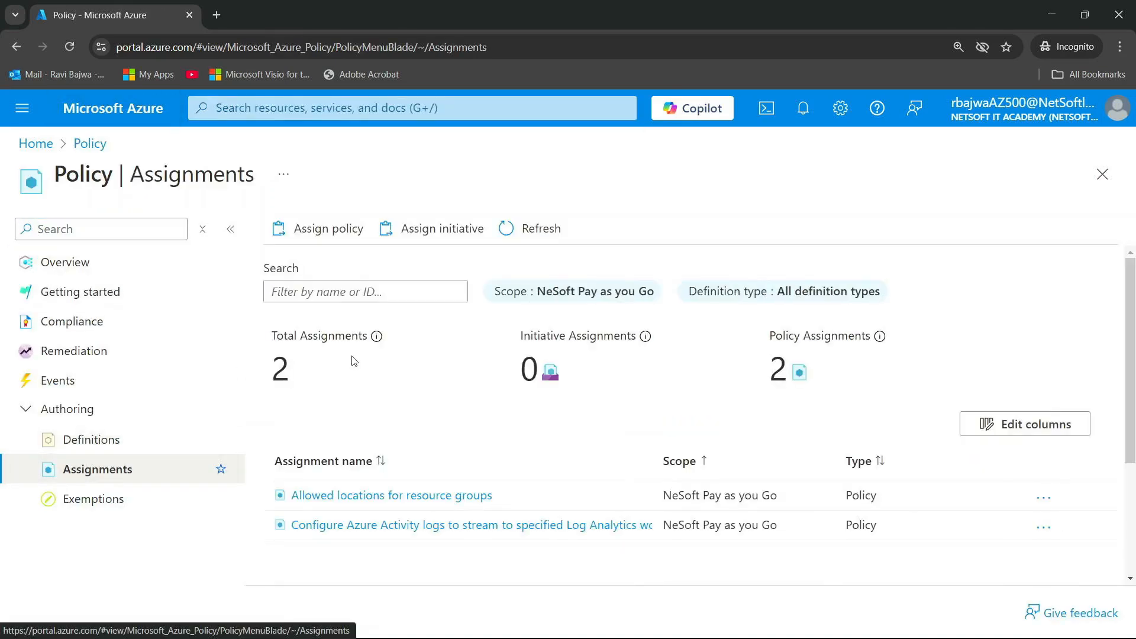
scroll(400, 463, "down", 2)
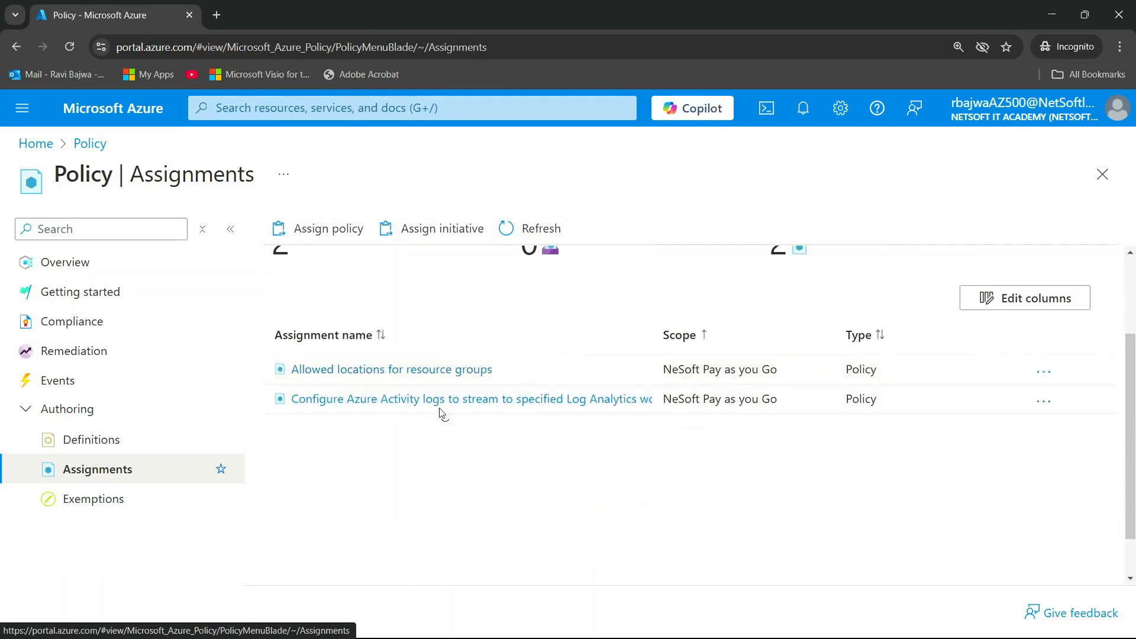
left_click(1043, 372)
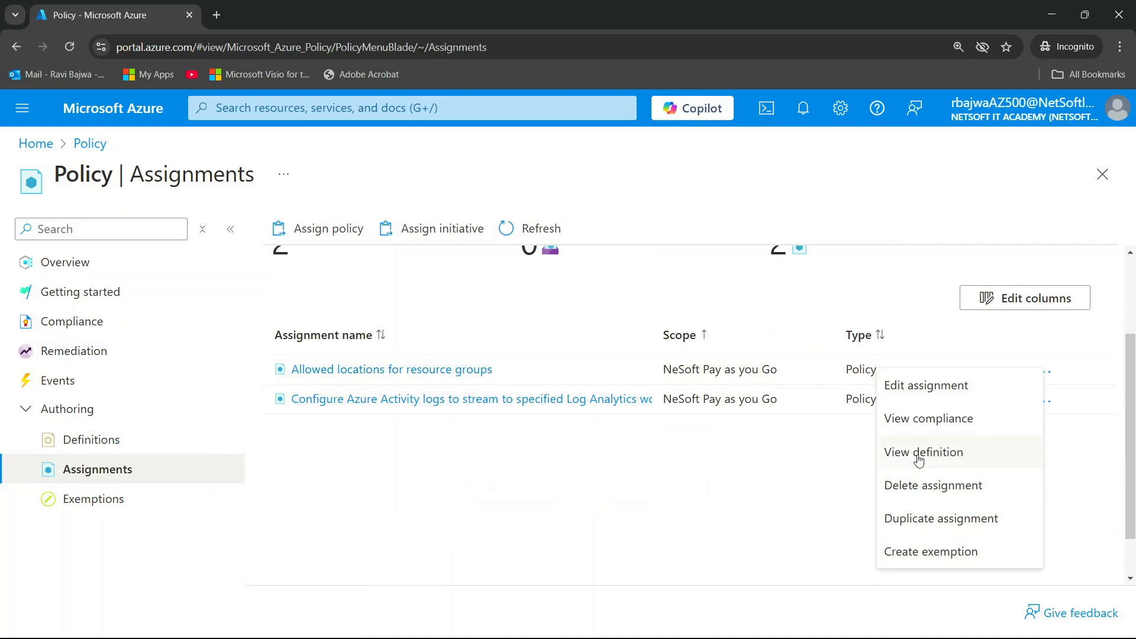
left_click(918, 486)
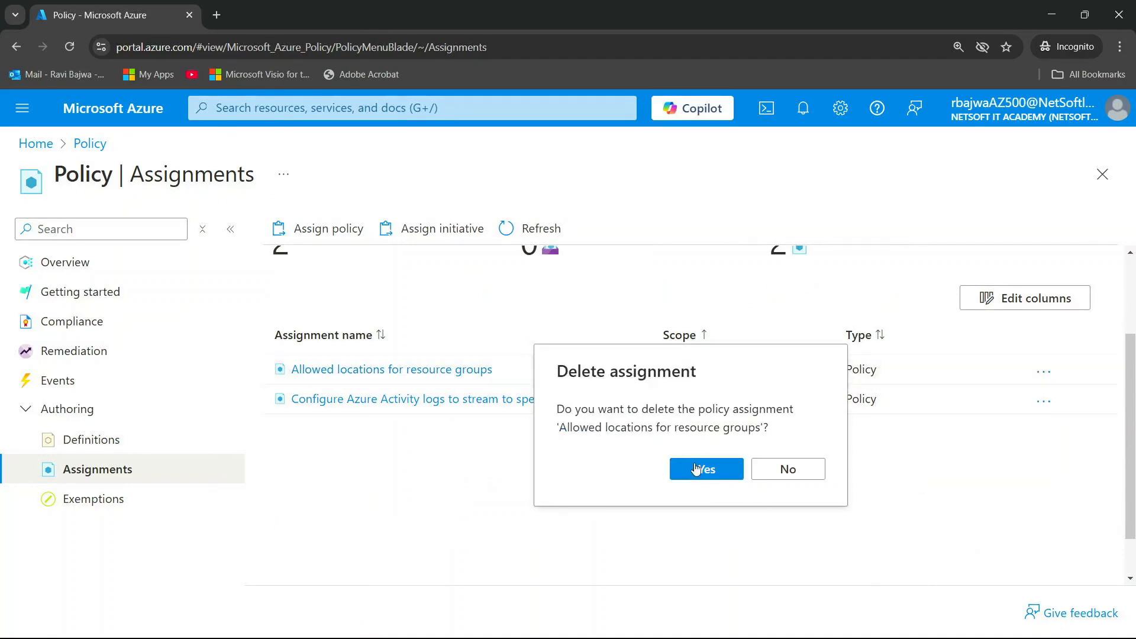
left_click(697, 469)
left_click(123, 120)
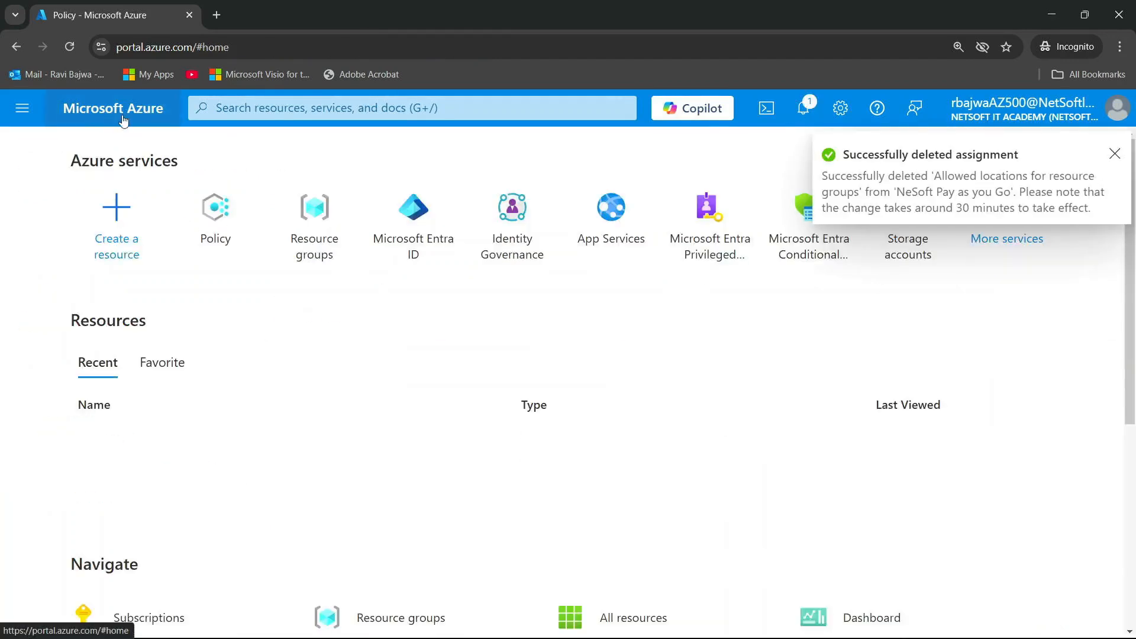
left_click(1115, 154)
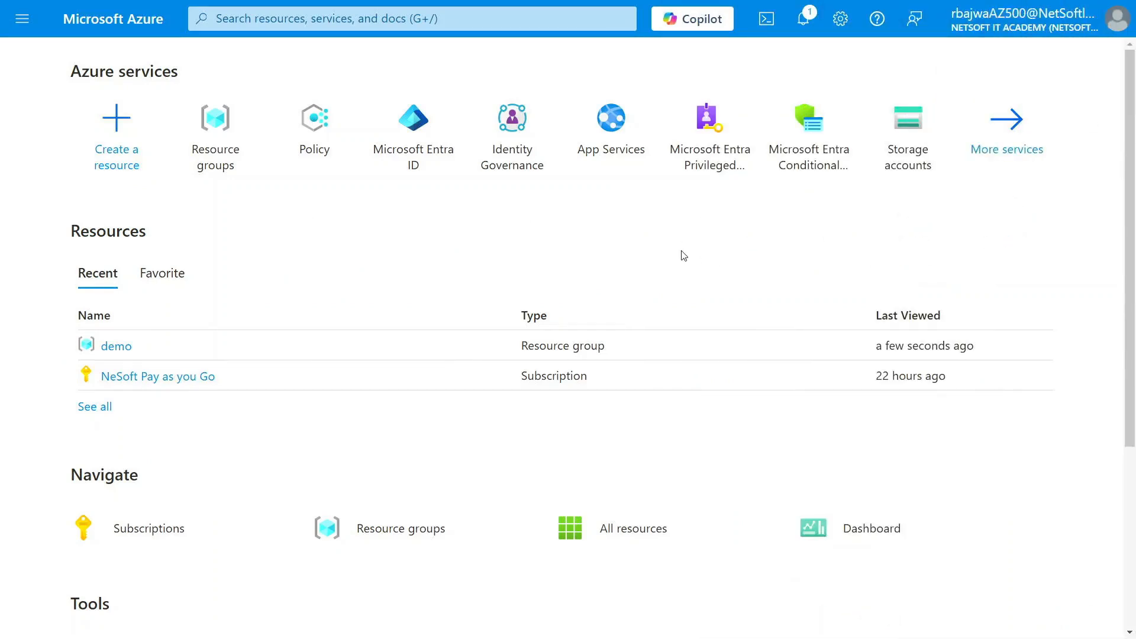
View the overview of the "demo" resource group and close it again
left_click(215, 128)
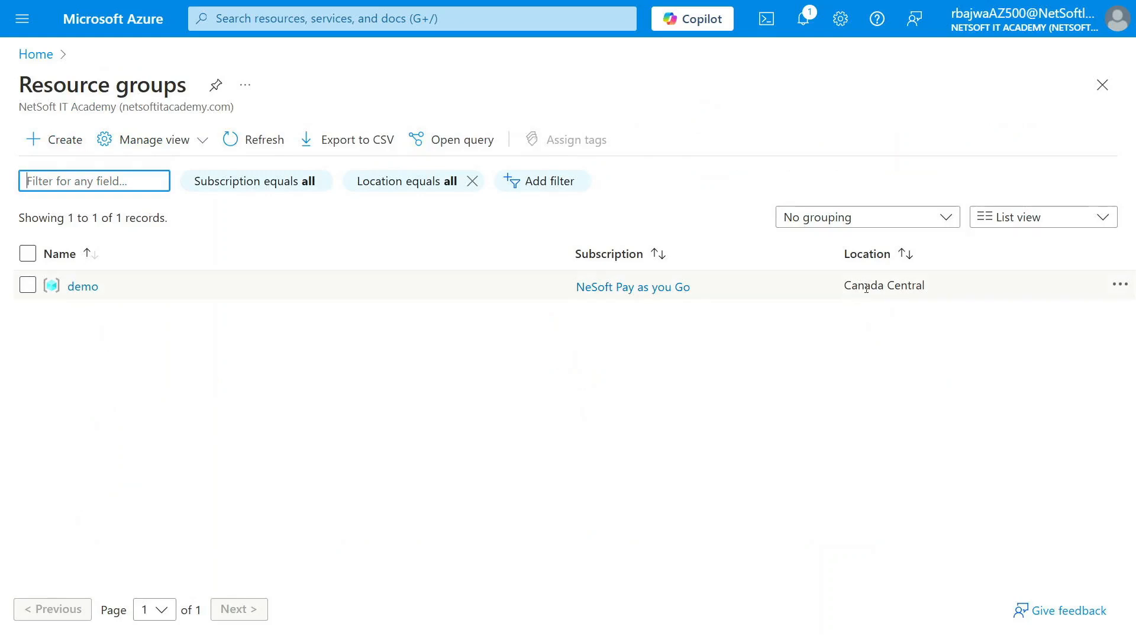
left_click(83, 289)
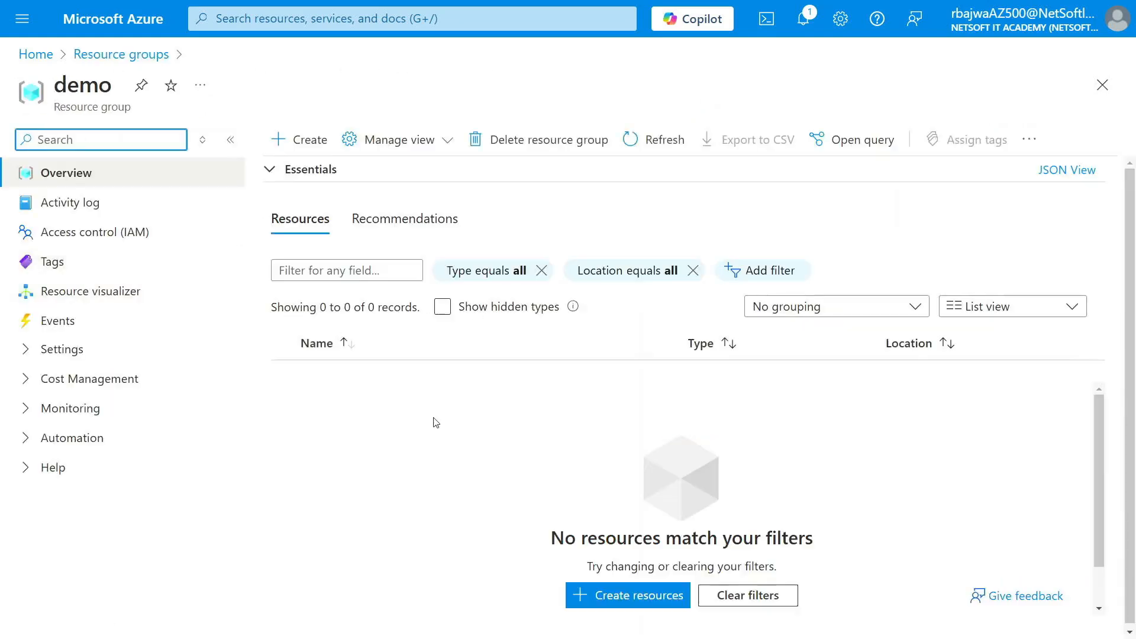
left_click(1102, 85)
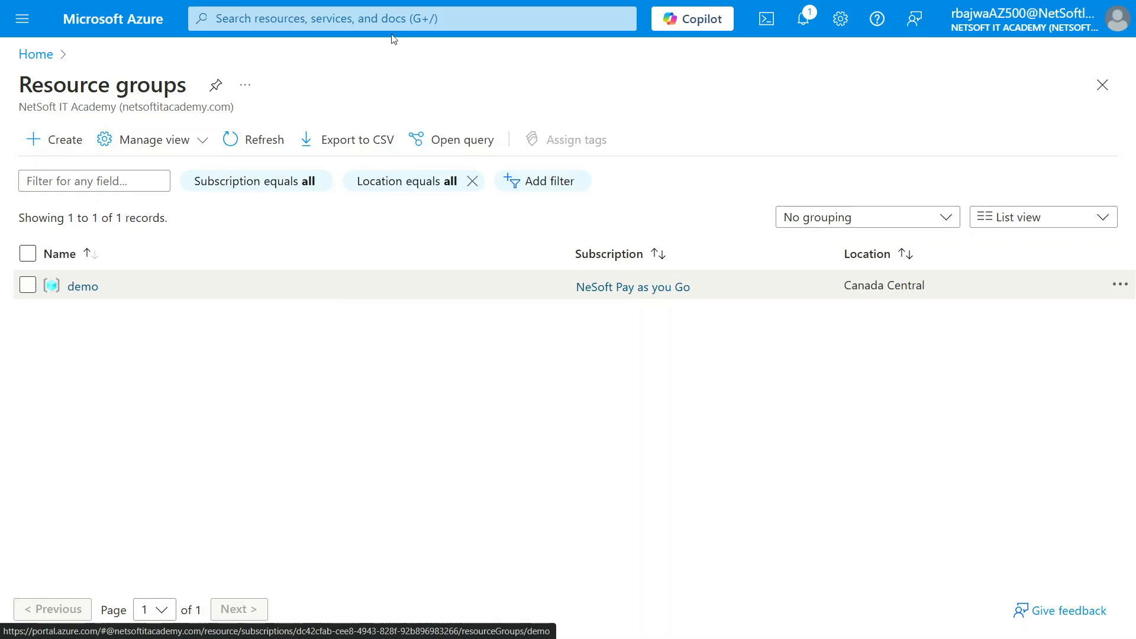
Go to the Policy service and open its list of policy definitions
left_click(397, 19)
left_click(361, 296)
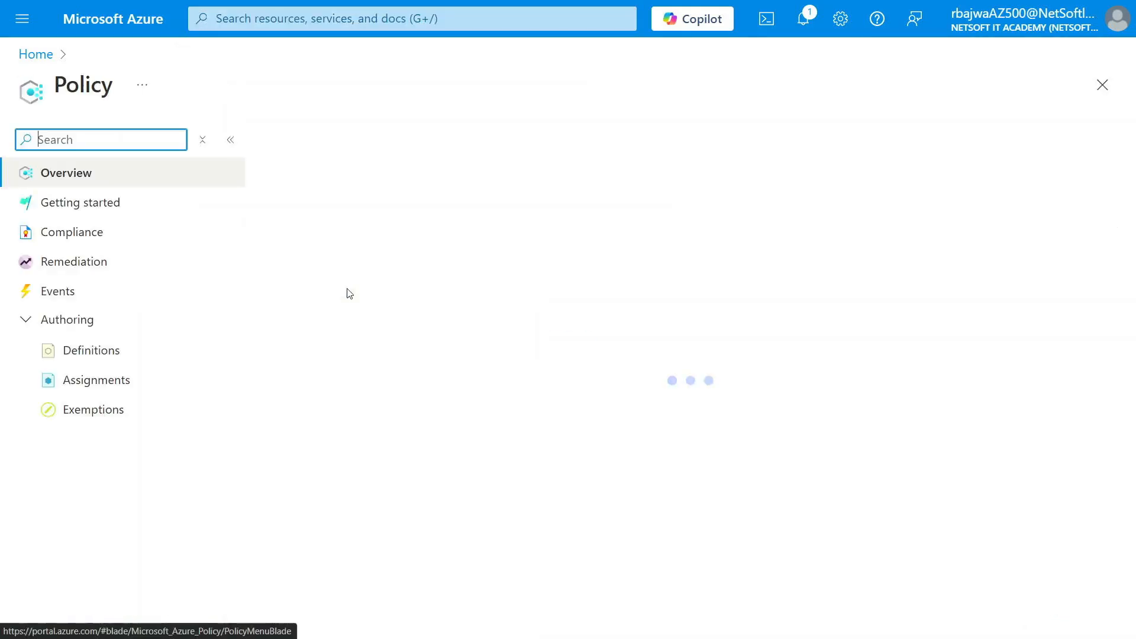
left_click(95, 348)
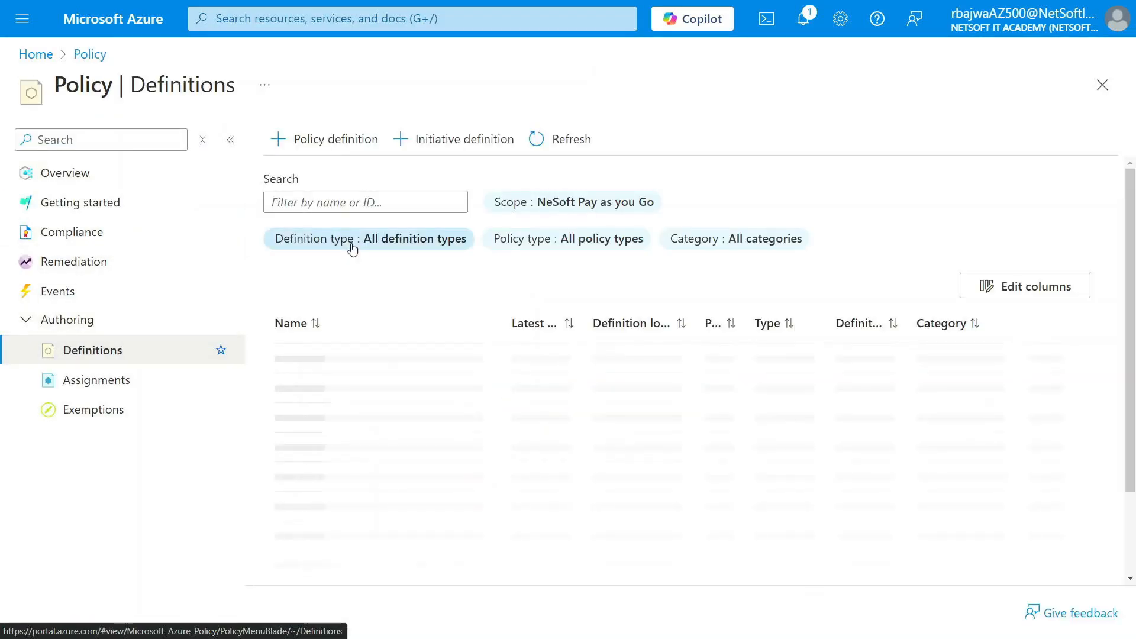
left_click(354, 202)
type("location")
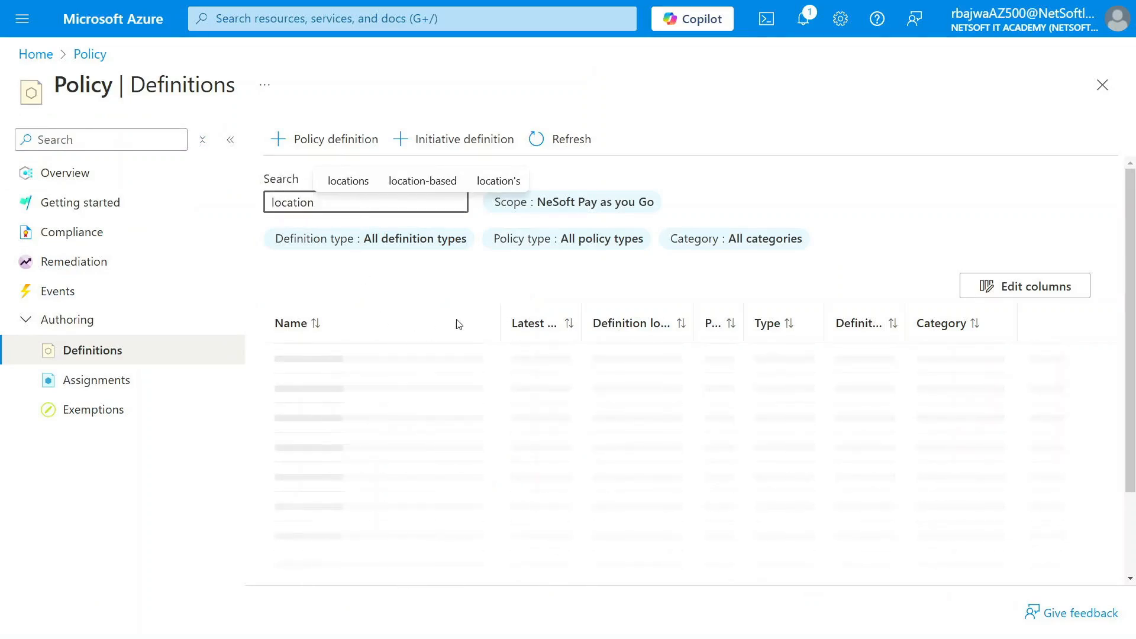
left_click_drag(500, 317, 684, 313)
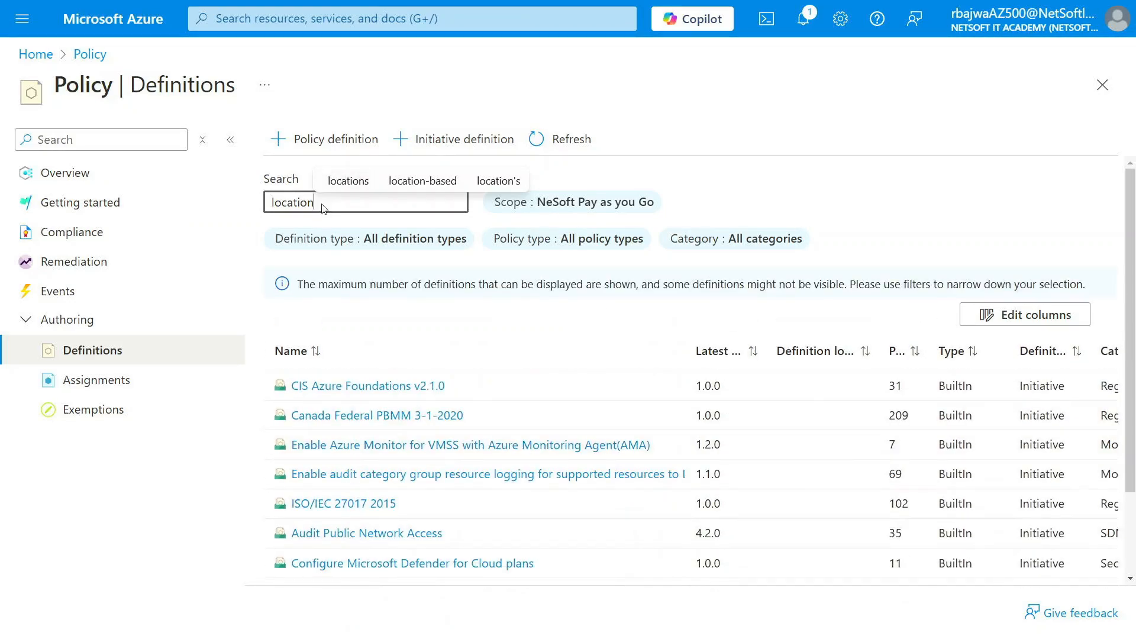
key("BackSpace")
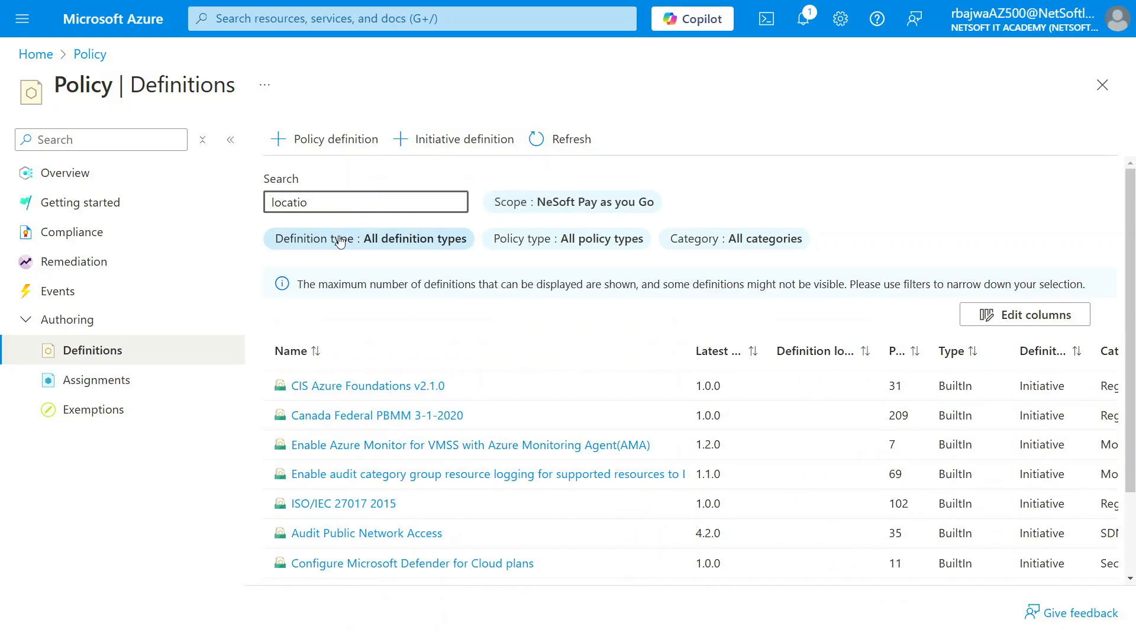
key("BackSpace")
key("BackSpace")
key("BackSpace")
key("BackSpace")
key("BackSpace")
key("BackSpace")
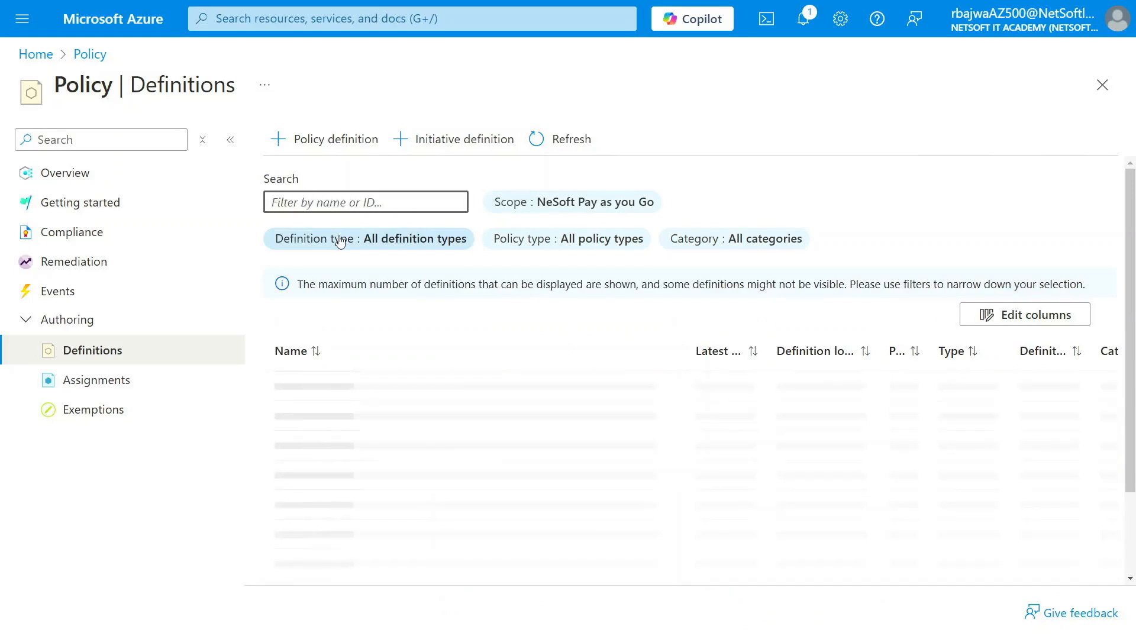
Filter the definitions by "allowed locat" and open the "Allowed locations for resource groups" policy
type("allowe")
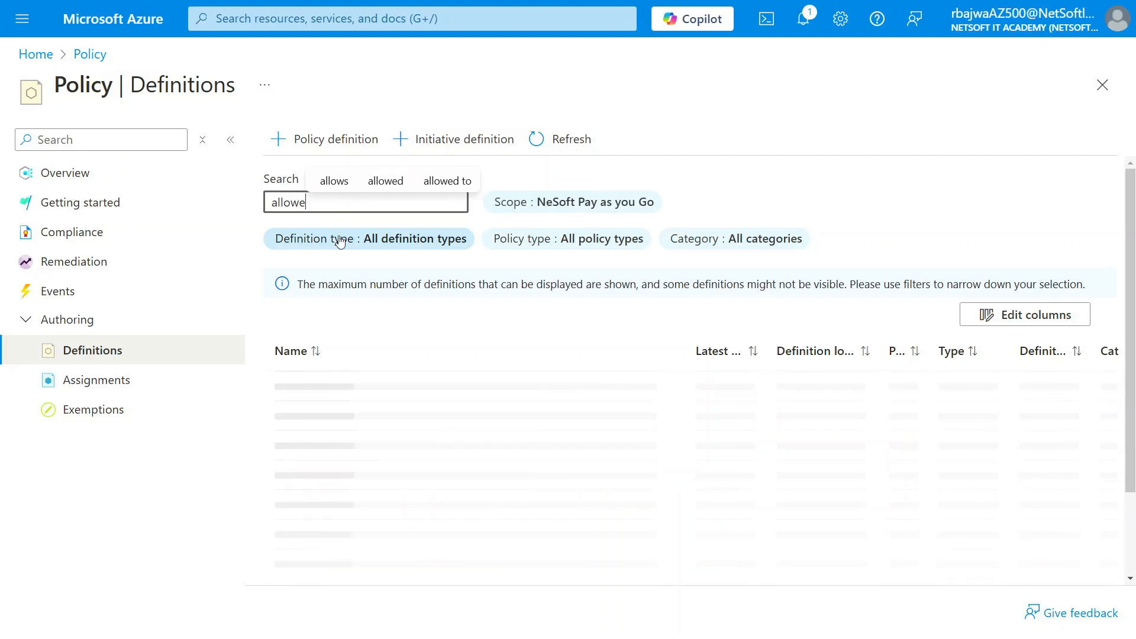
type("d locat")
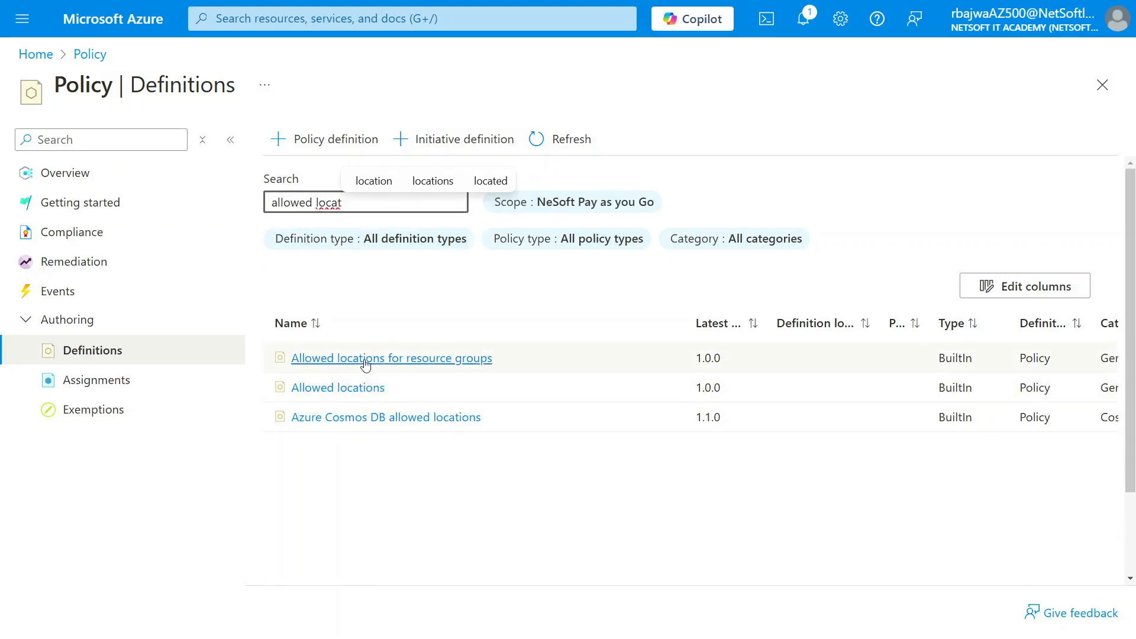
left_click(359, 359)
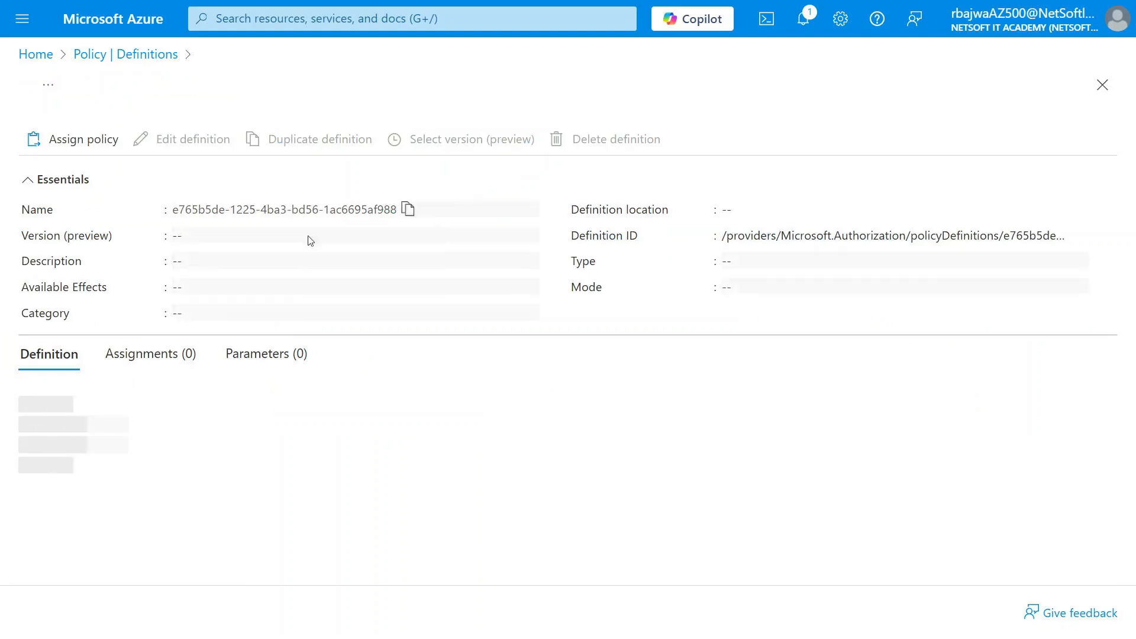
Start assigning this policy, keep the default basic settings with enforcement enabled, and proceed to its parameters
left_click(76, 141)
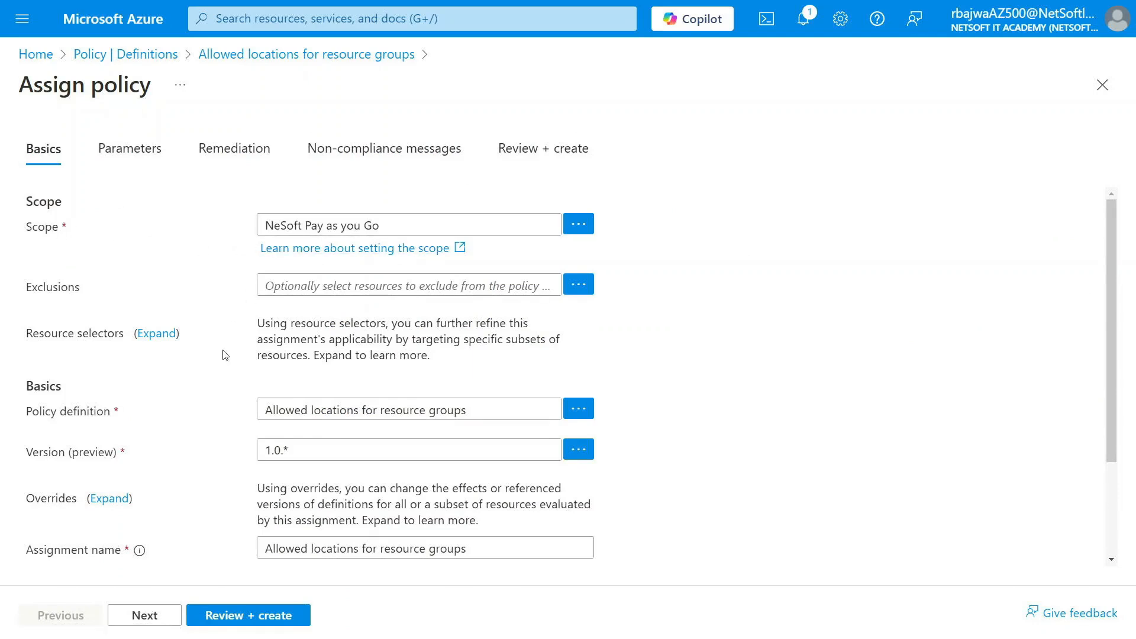
scroll(221, 365, "down", 2)
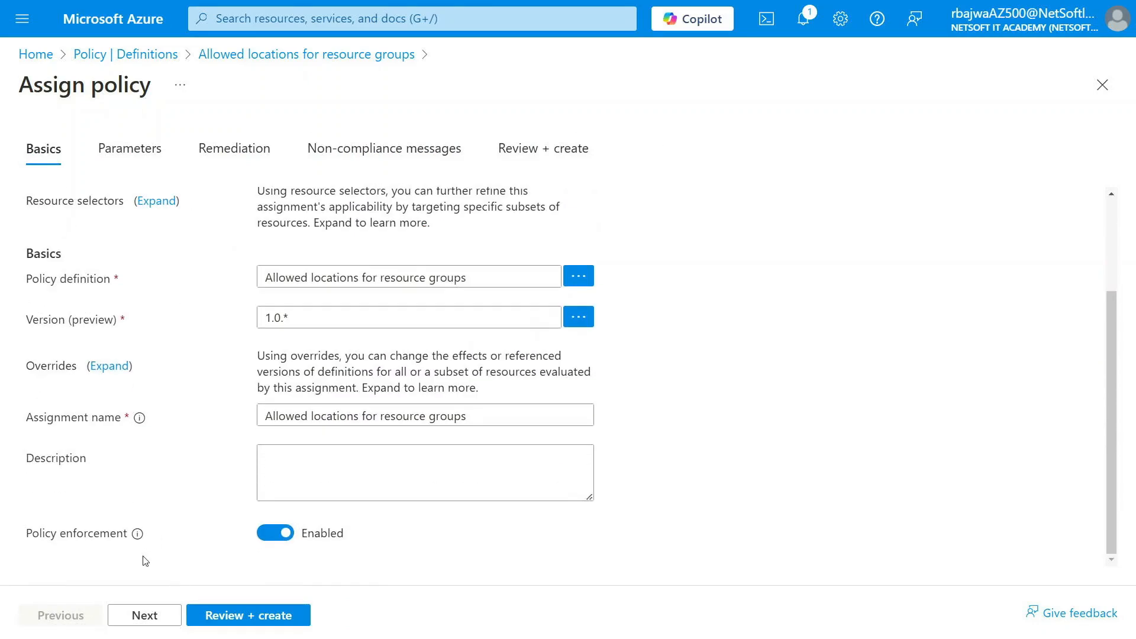
left_click(149, 614)
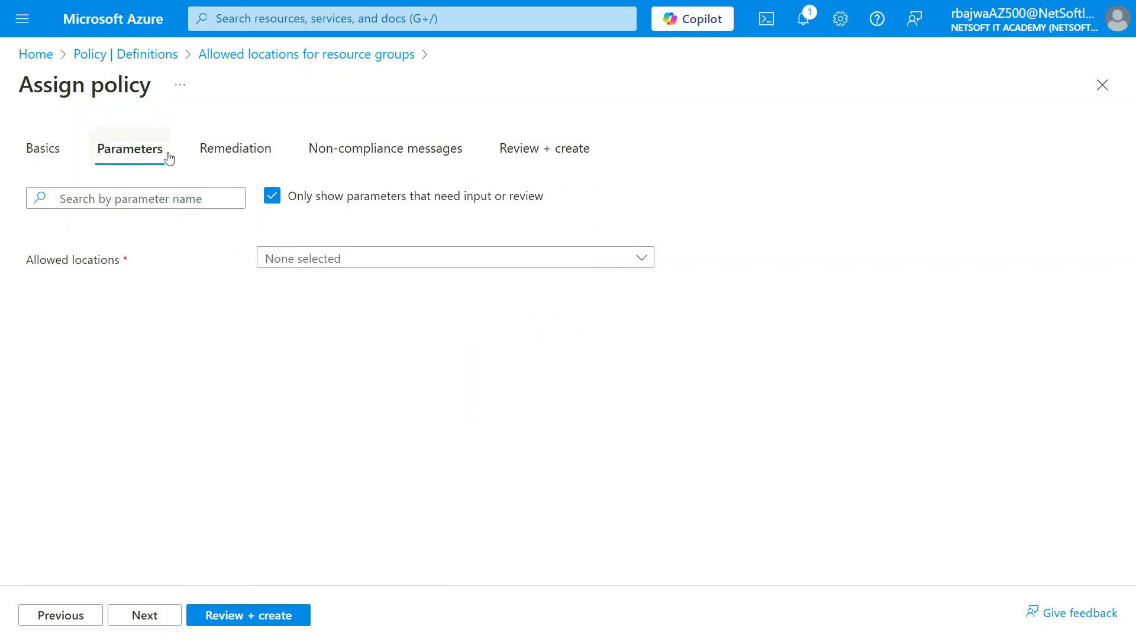
Set the allowed locations to Canada Central, keep the remediation and non-compliance defaults, and create the policy assignment
left_click(335, 258)
type("ca")
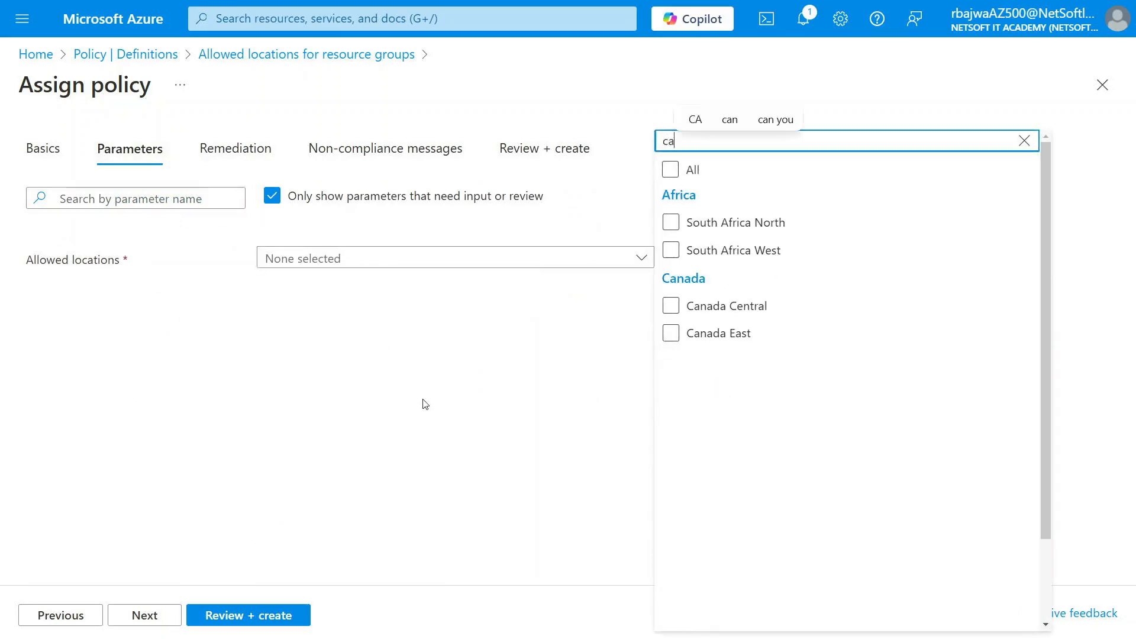
left_click(673, 252)
left_click(671, 305)
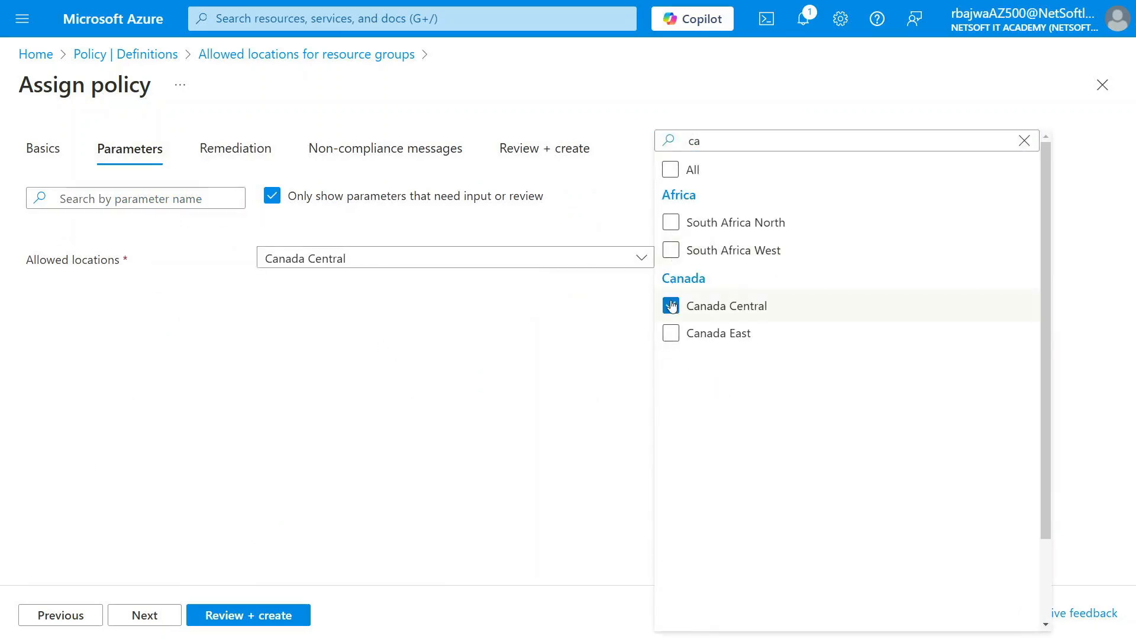
left_click(147, 618)
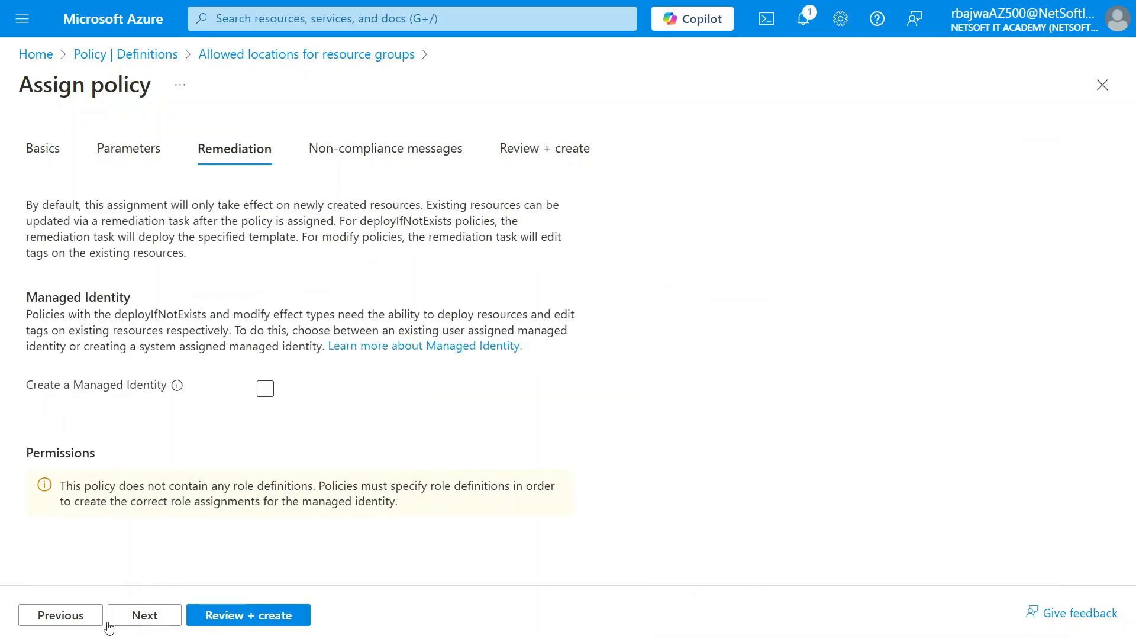
left_click(146, 620)
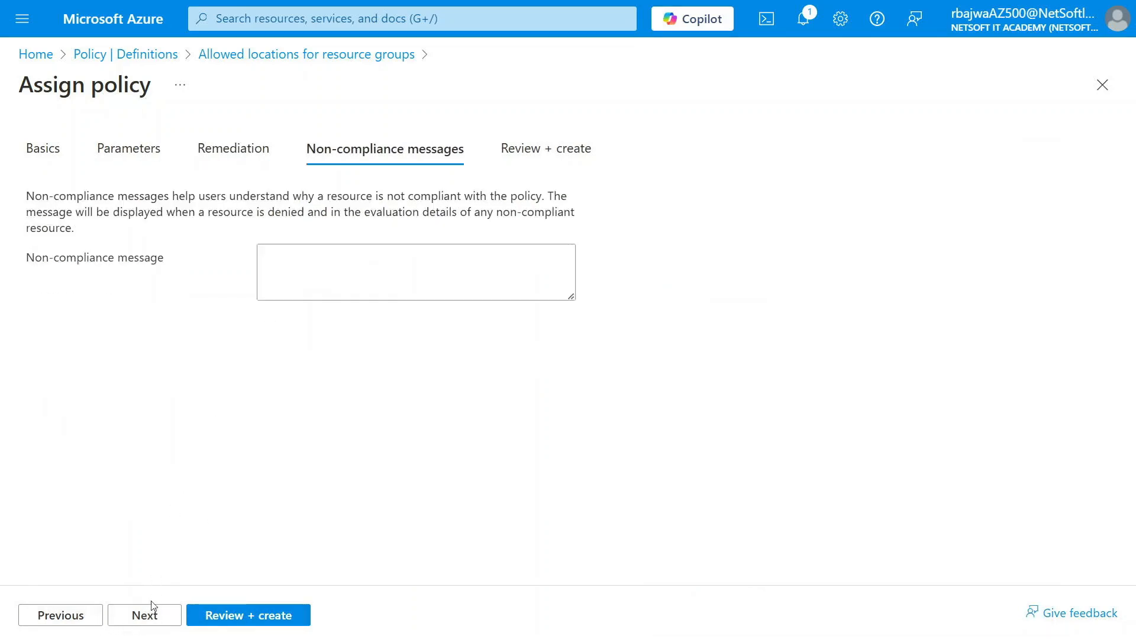
left_click(145, 617)
left_click(216, 615)
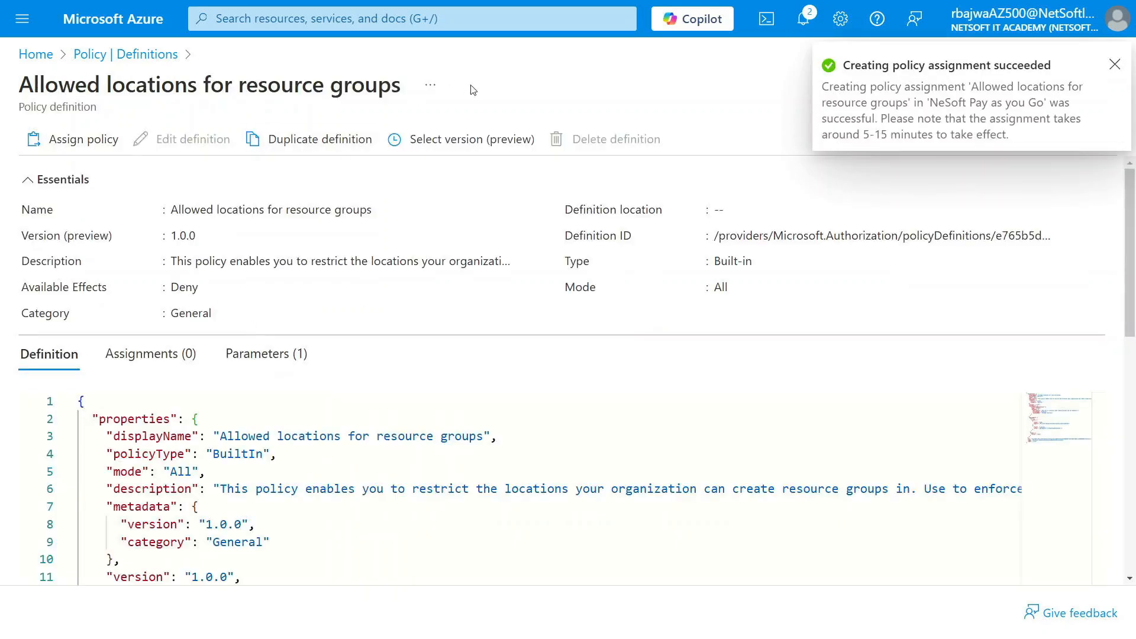
Start assigning the "Allowed locations" policy definition and limit its scope to the "demo" resource group in the NeSoft Pay as you Go subscription
left_click(111, 54)
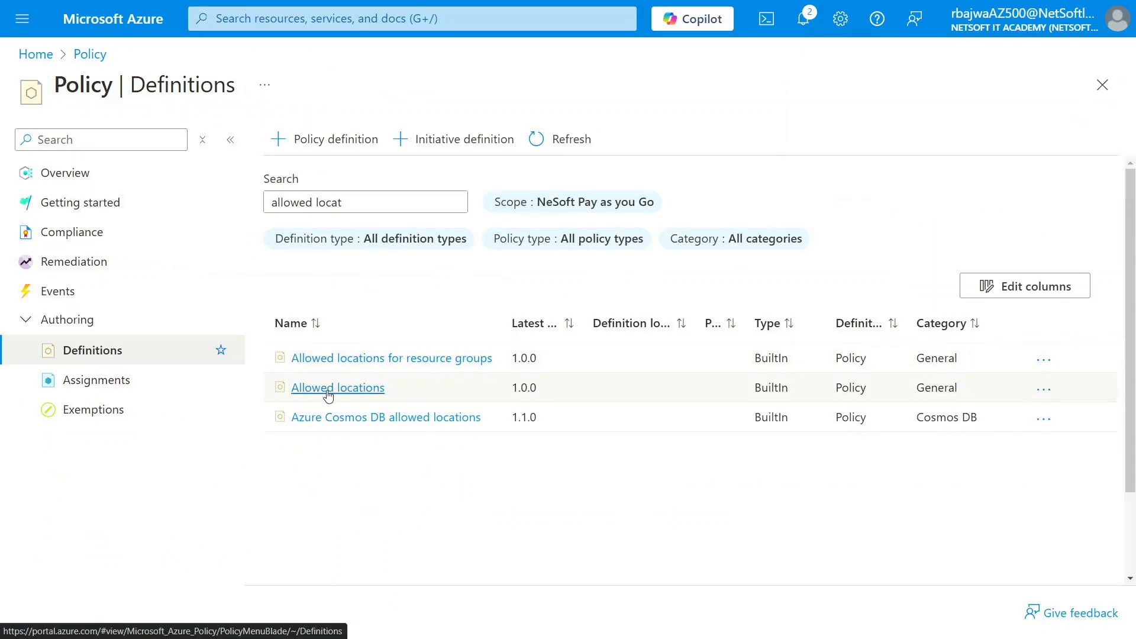
left_click(346, 394)
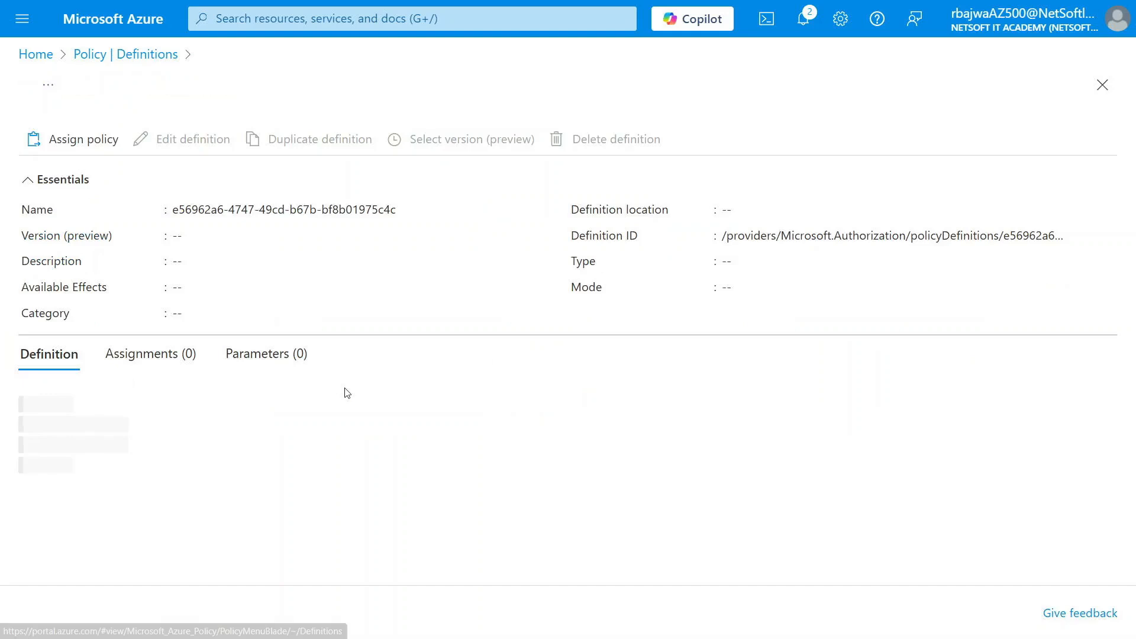
left_click(83, 142)
left_click(577, 224)
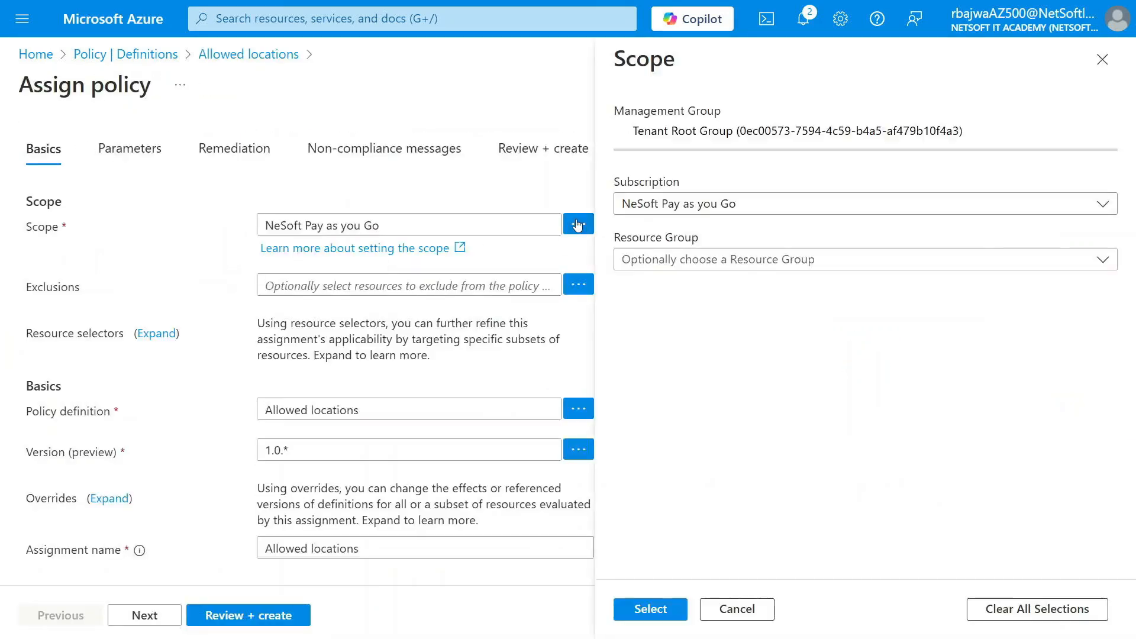
left_click(790, 259)
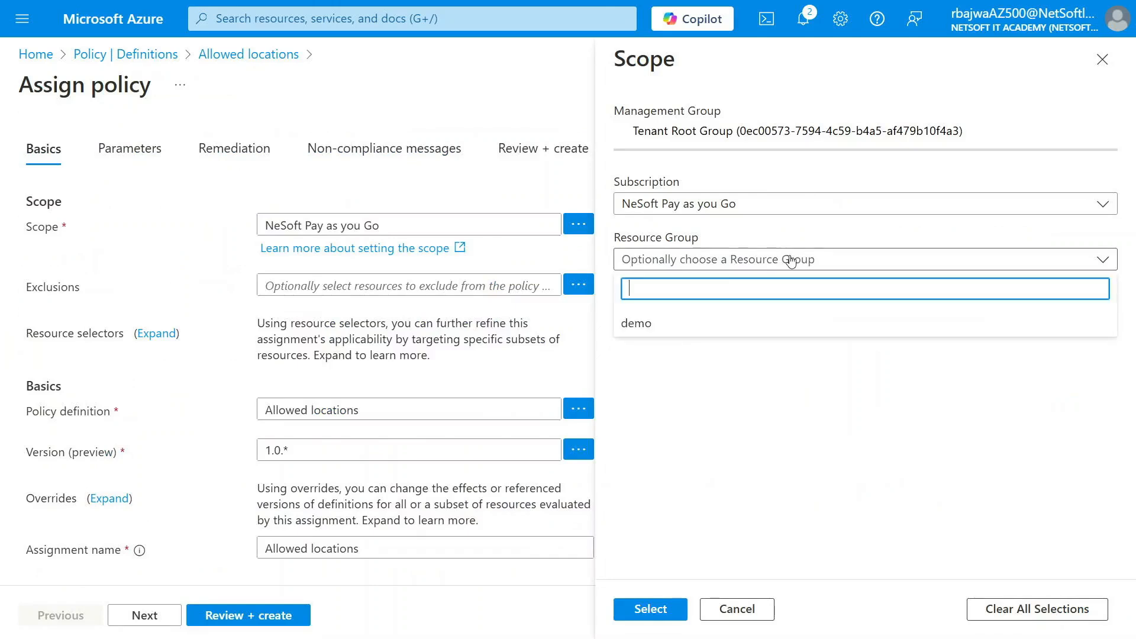
left_click(654, 325)
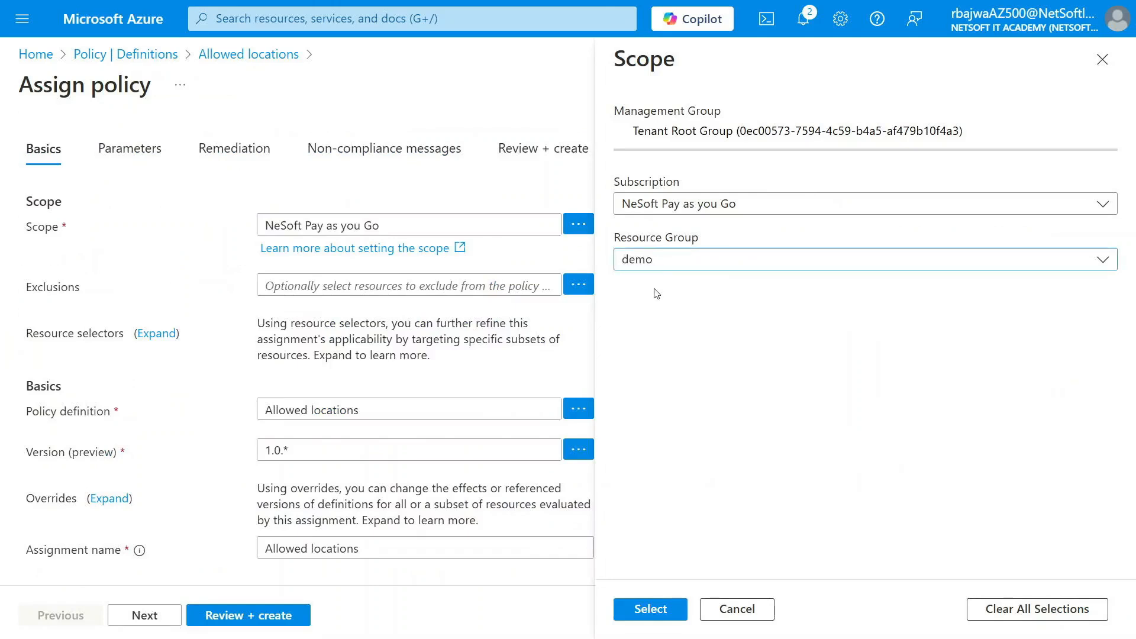
left_click(650, 609)
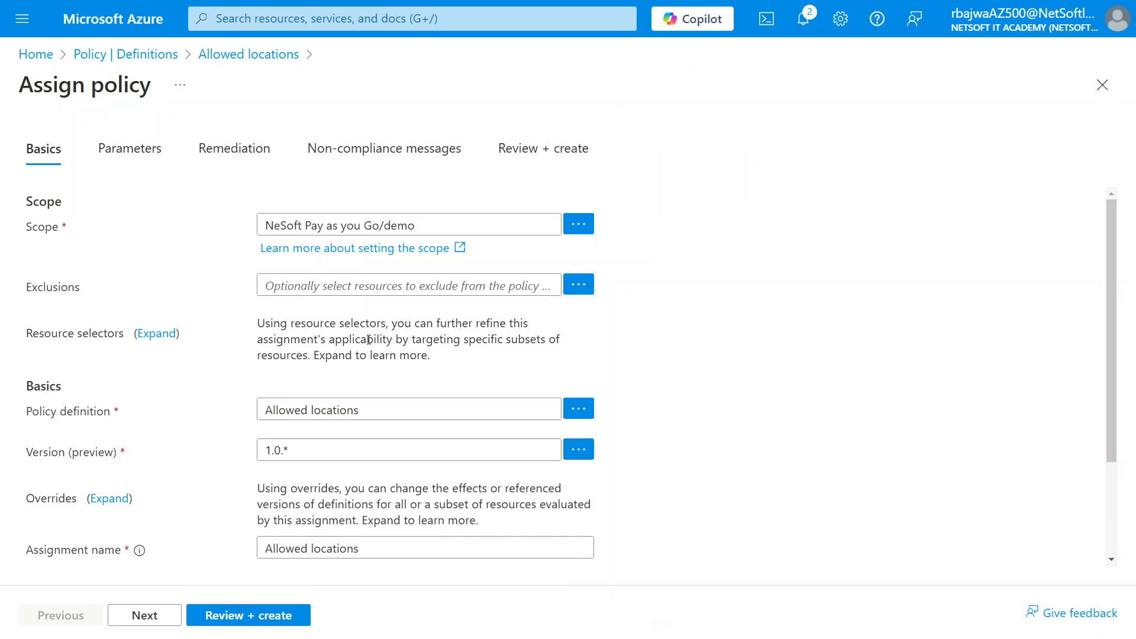
Set the allowed locations parameter to UK South, keep the remaining defaults, and create the assignment
left_click(159, 616)
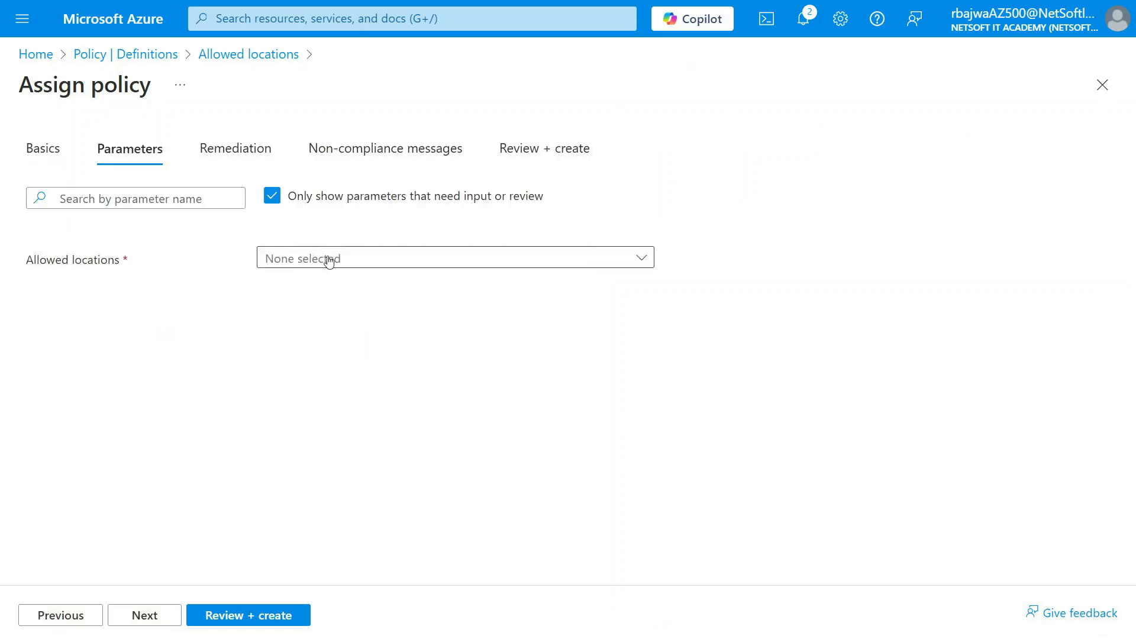
left_click(332, 260)
type("uk")
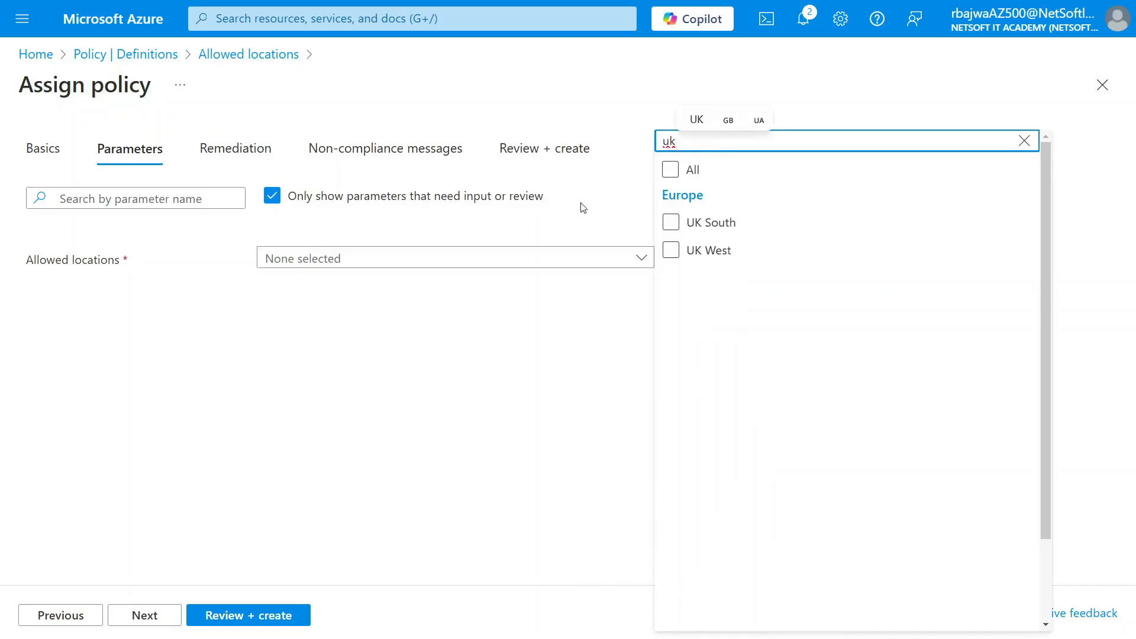
left_click(670, 222)
left_click(153, 616)
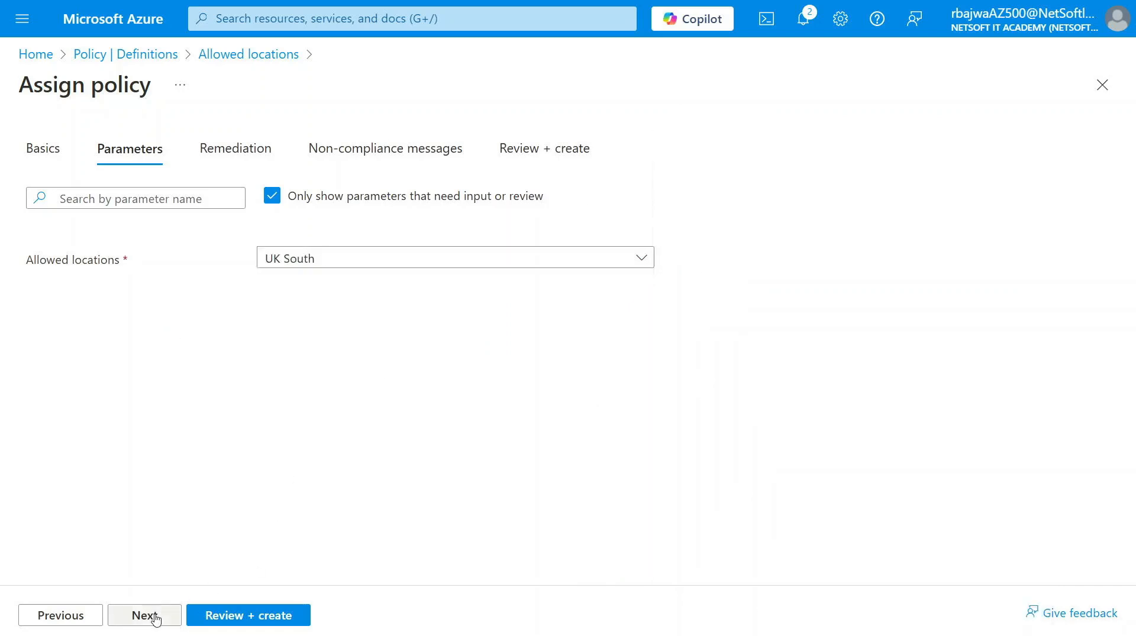
left_click(155, 616)
left_click(155, 616)
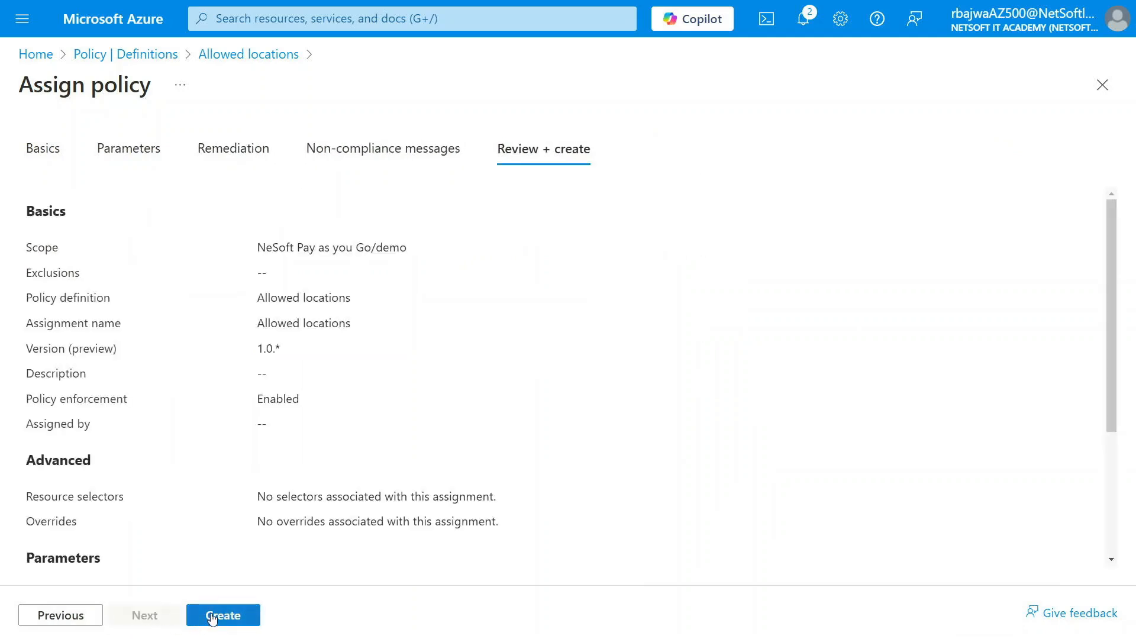
left_click(212, 616)
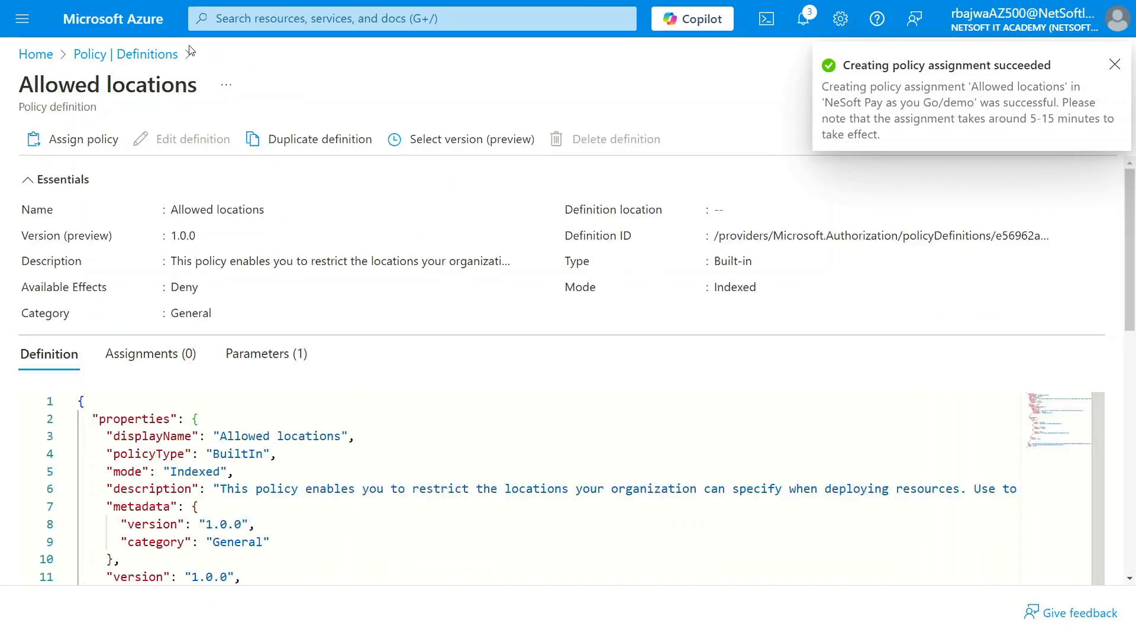
Return to the portal home page, dismiss the notification, and open the list of resource groups
left_click(112, 19)
left_click(569, 52)
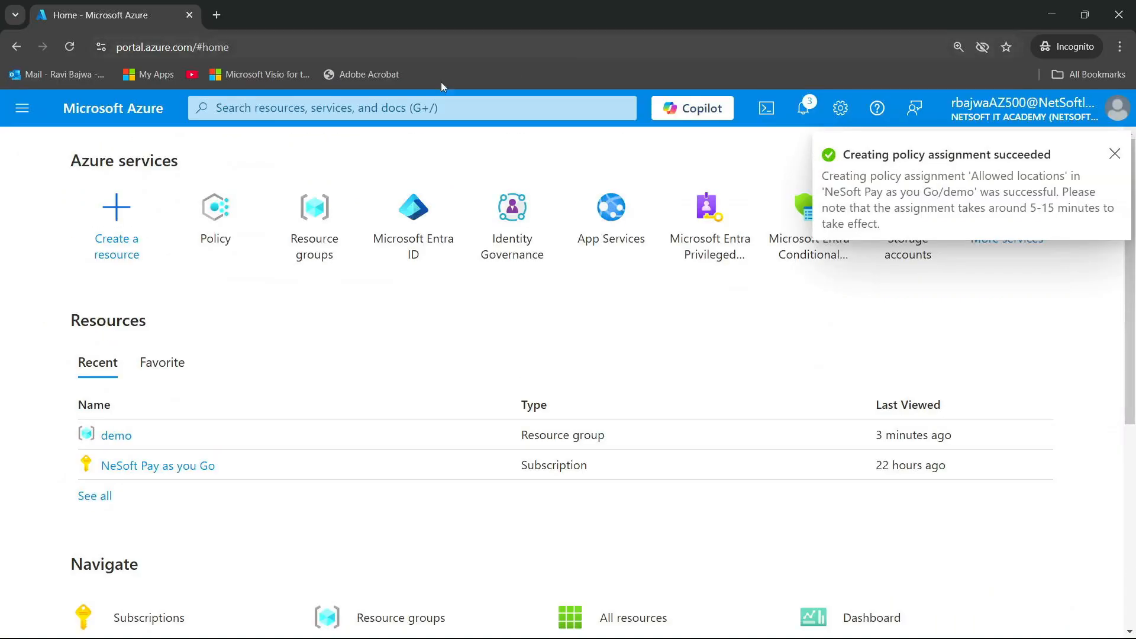
left_click(1114, 153)
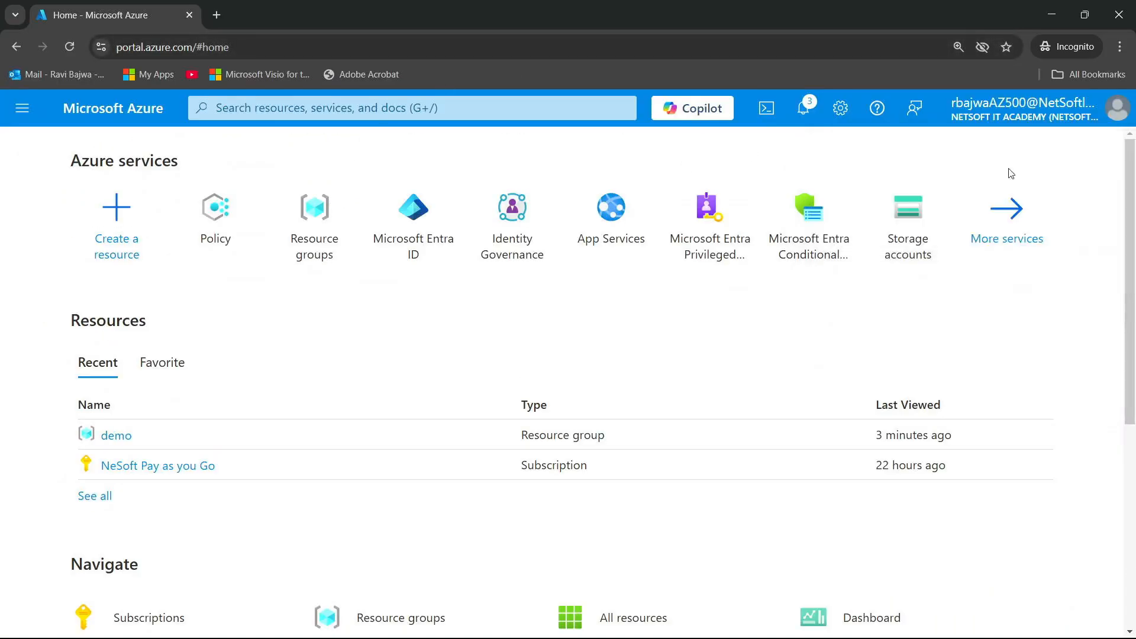
left_click(325, 216)
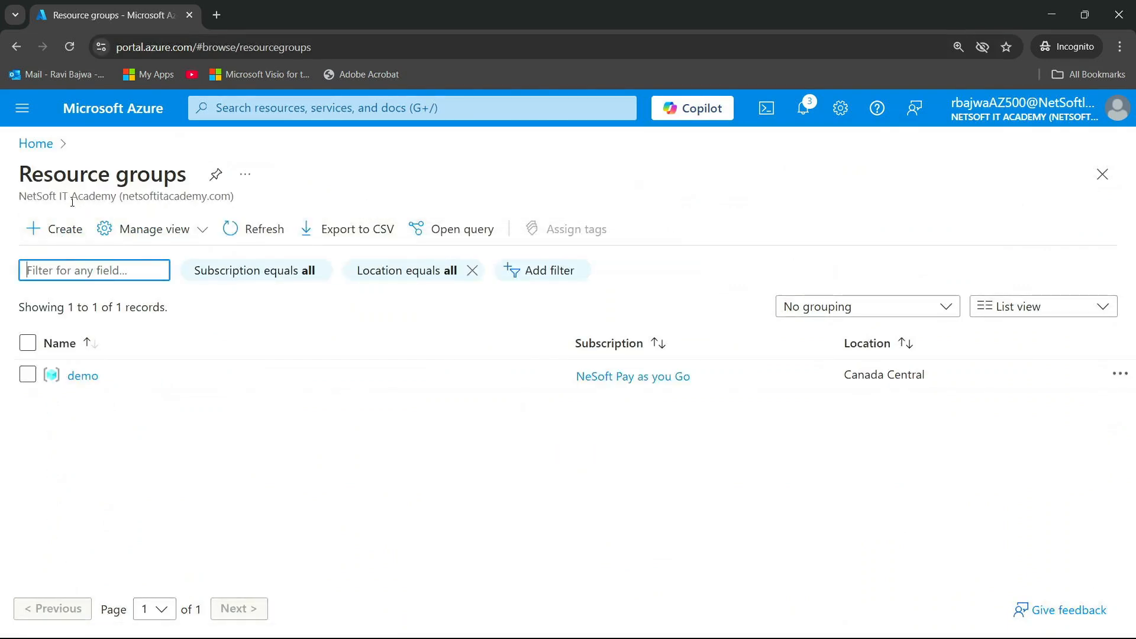
Try to create a resource group named "test" in the Central India region
left_click(71, 237)
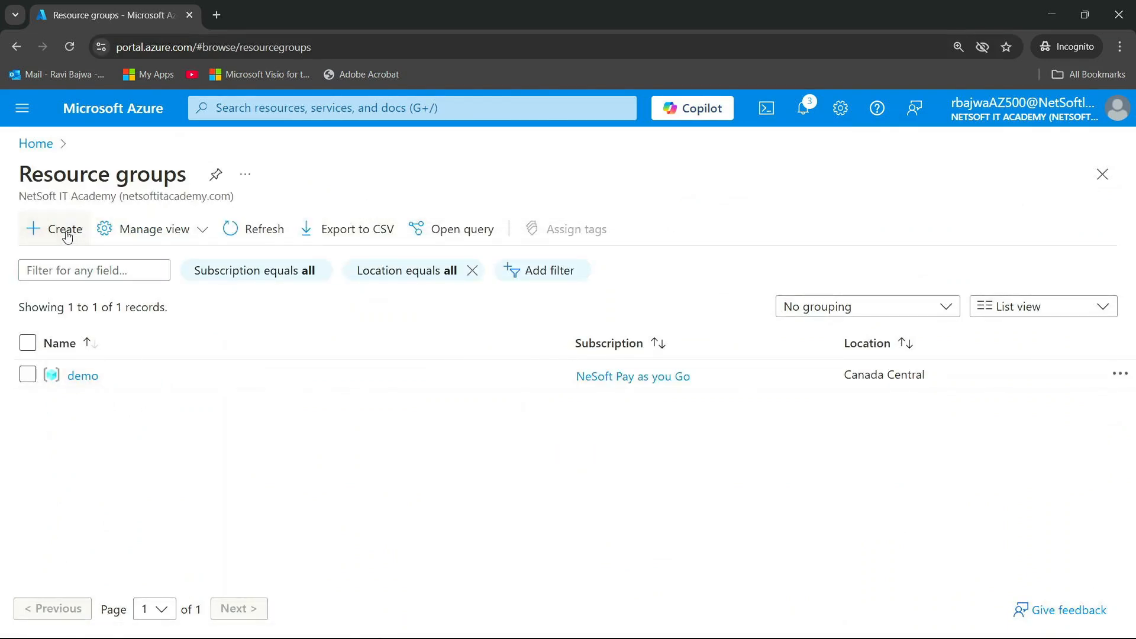
left_click(296, 394)
type("test")
left_click(332, 435)
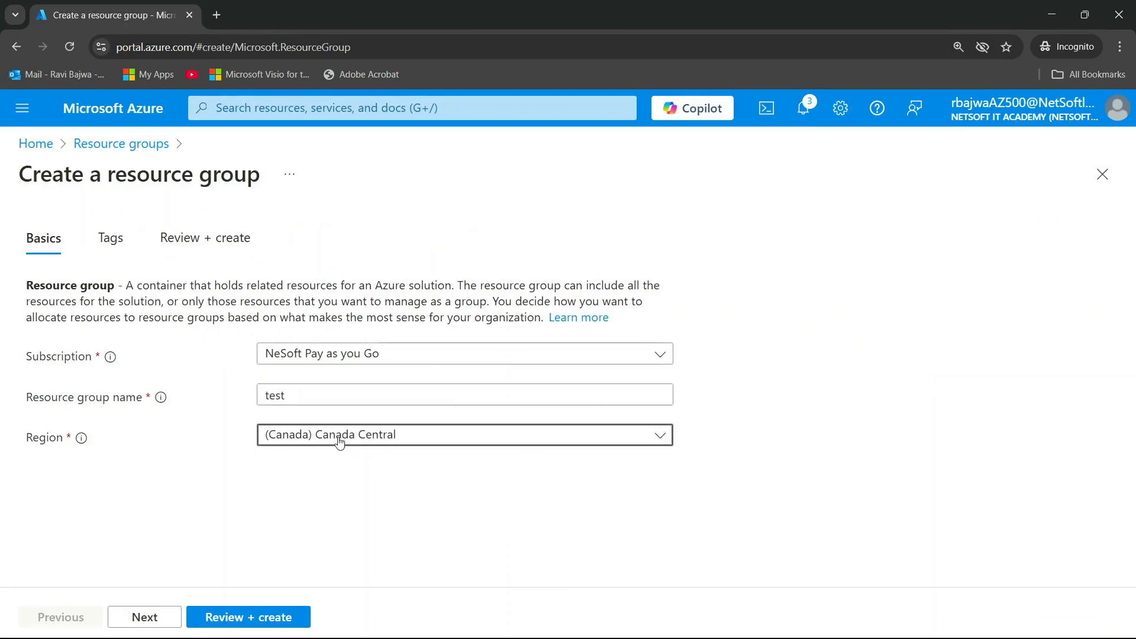
left_click(742, 383)
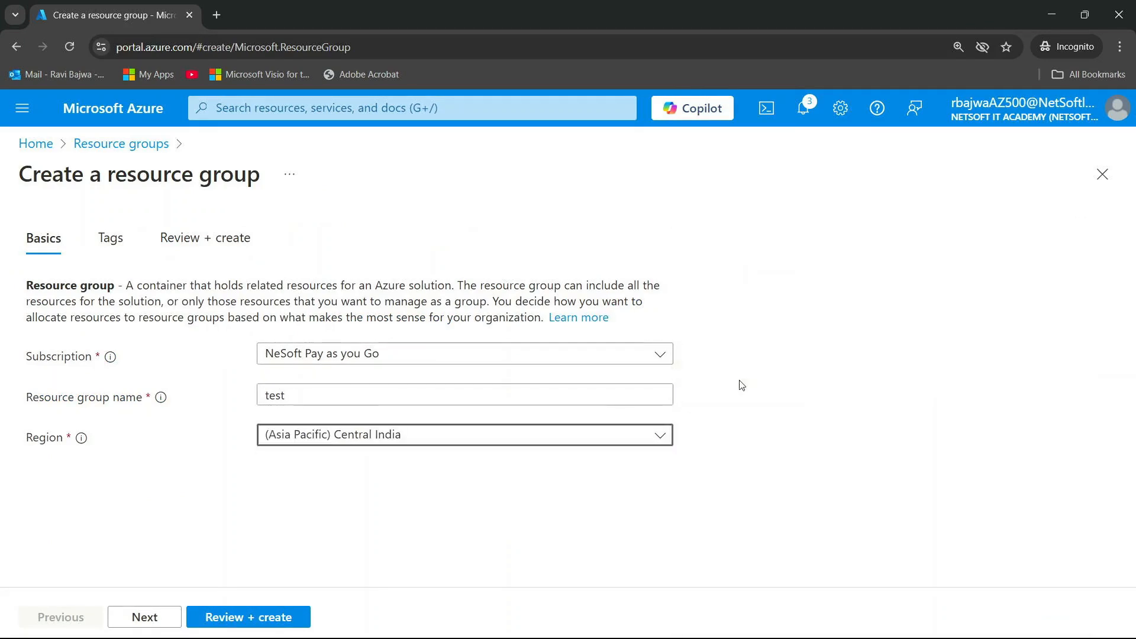
left_click(146, 622)
left_click(147, 621)
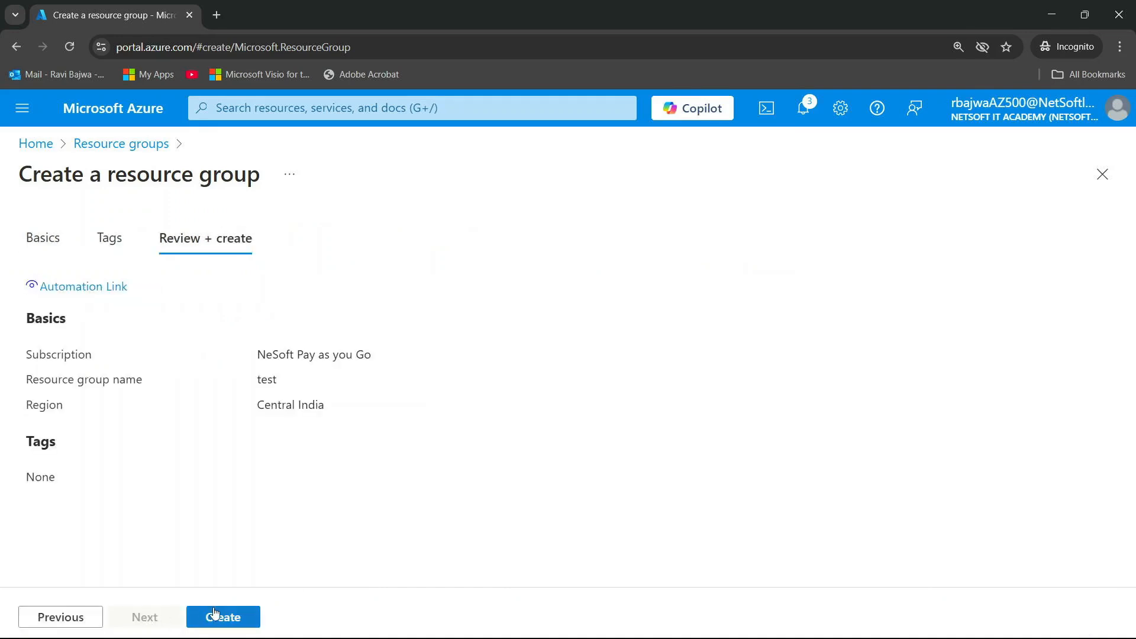
left_click(301, 107)
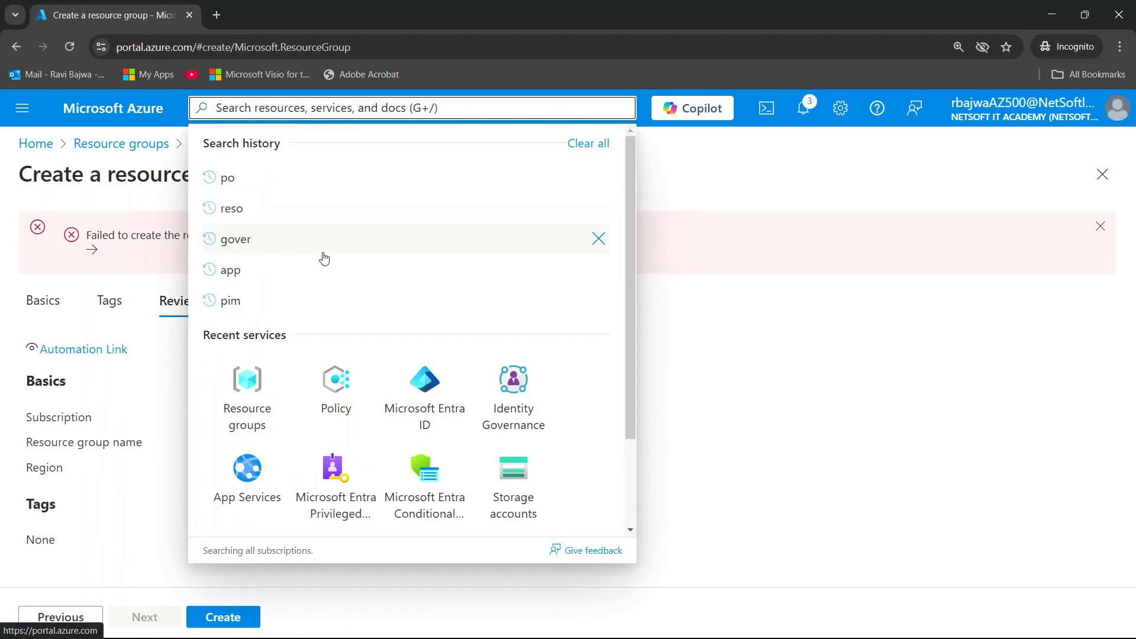
type("virtual")
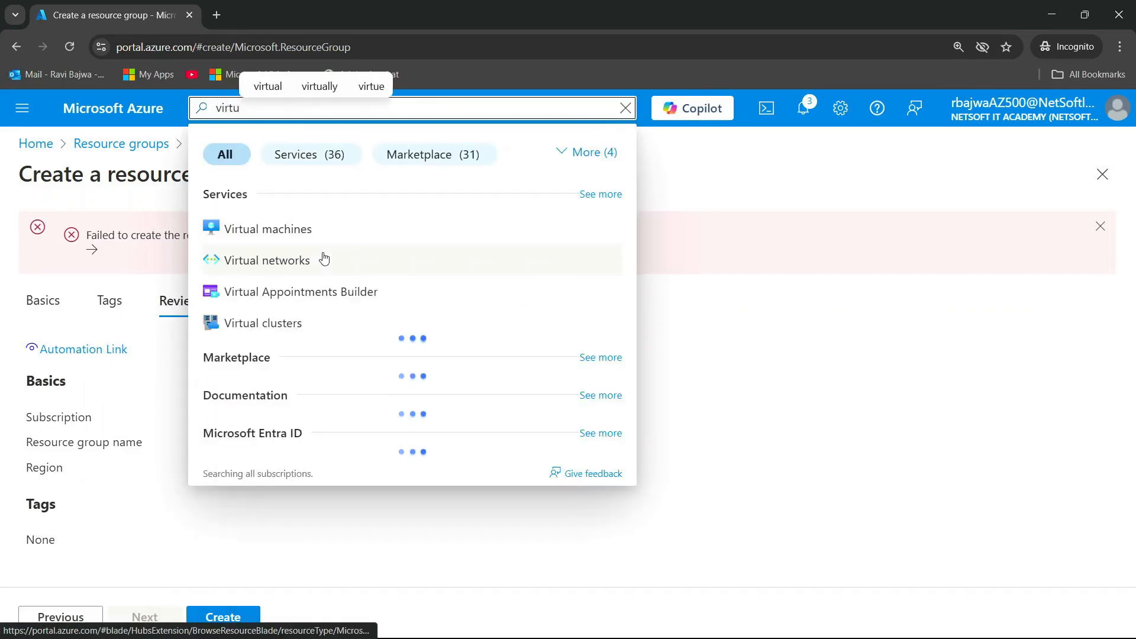
left_click(279, 225)
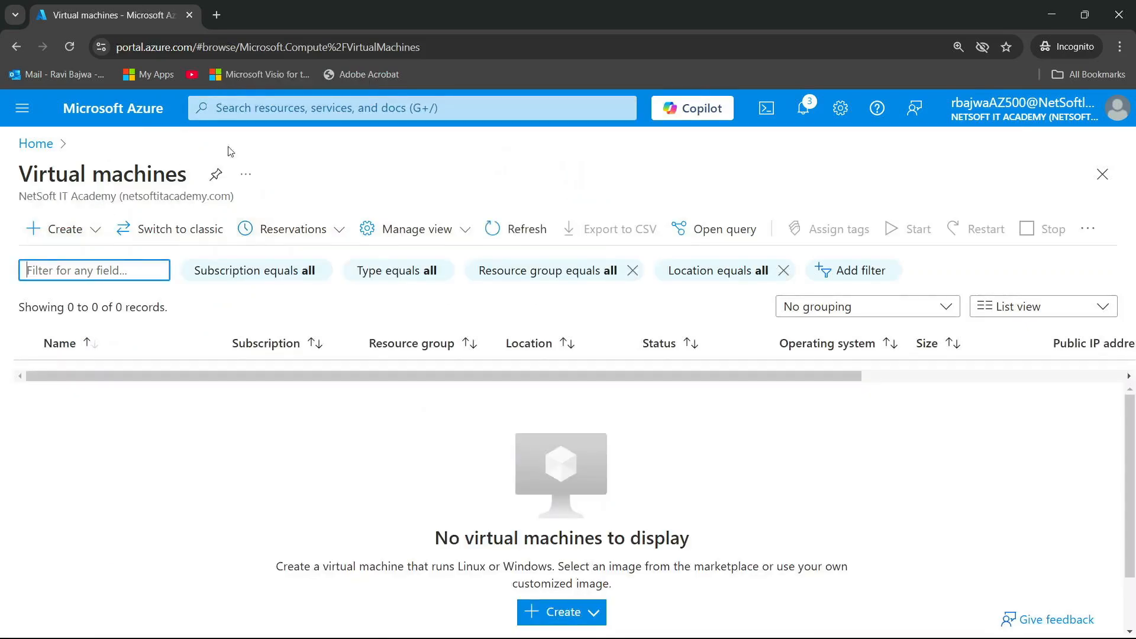
Search the portal for "virtual", open the Virtual networks service, and start creating a virtual network
left_click(301, 116)
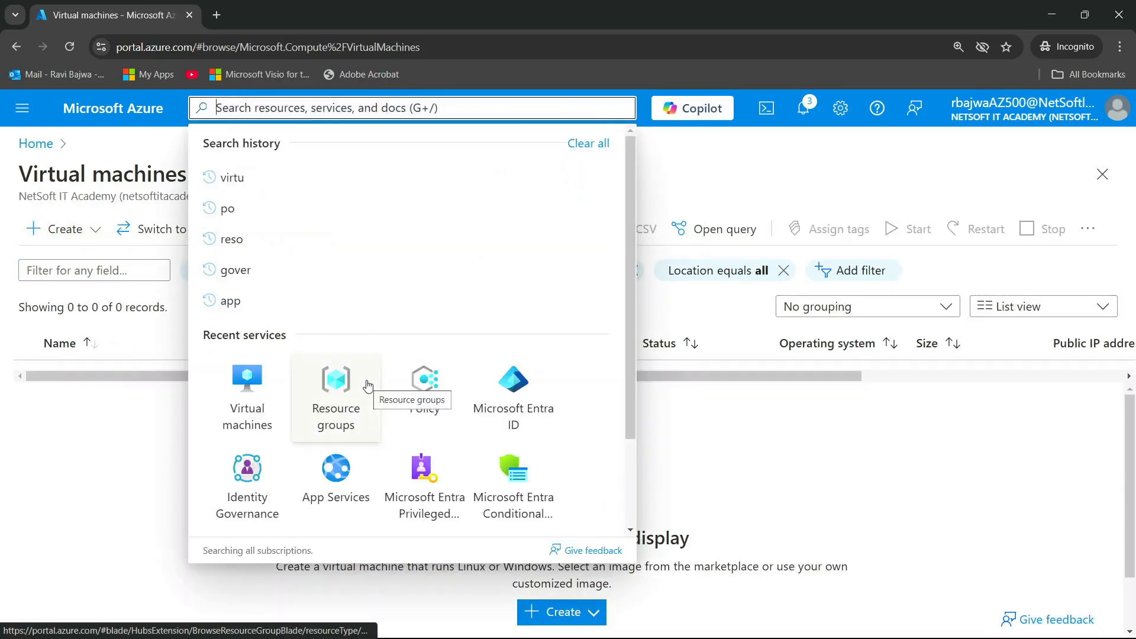
type("virtual")
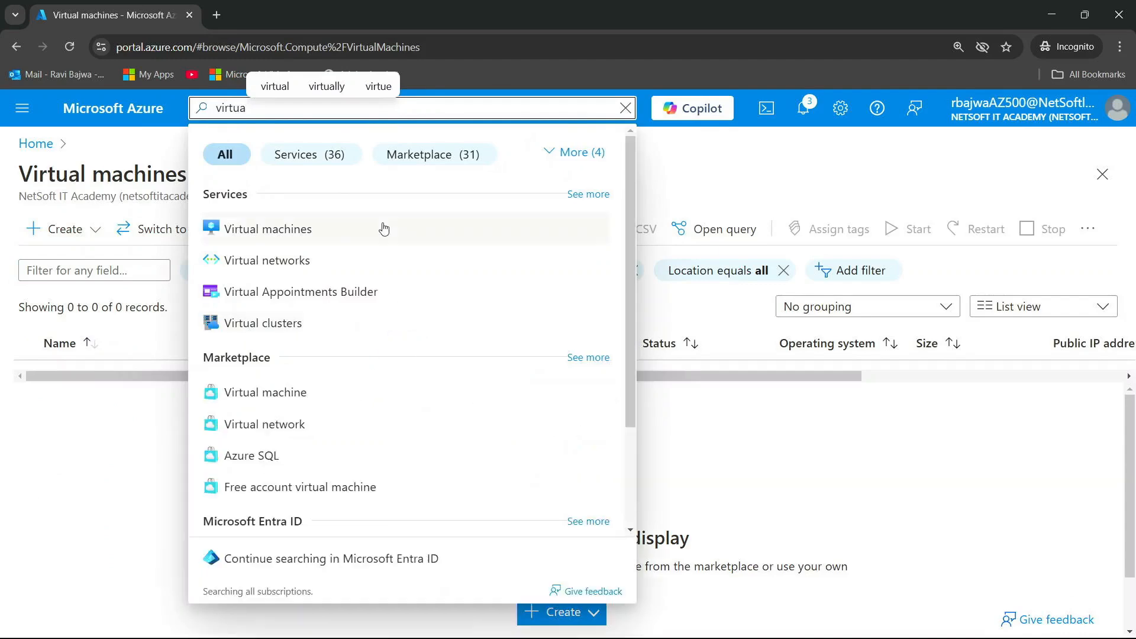
left_click(312, 261)
left_click(63, 231)
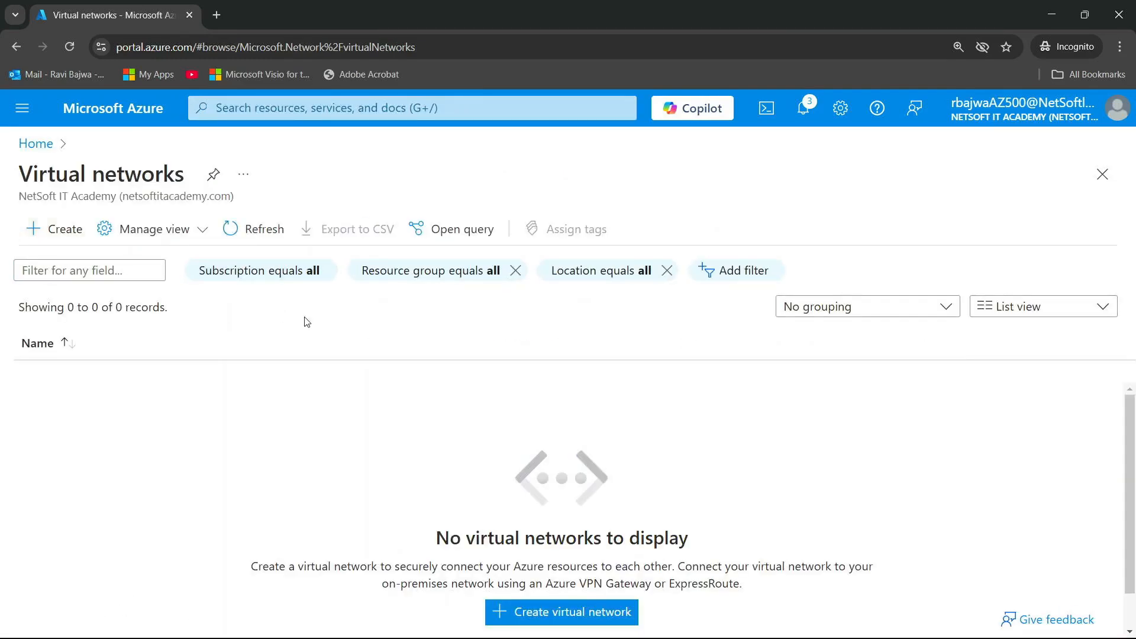
Keep the "demo" resource group for the new virtual network and name it "testvnet"
scroll(307, 427, "down", 2)
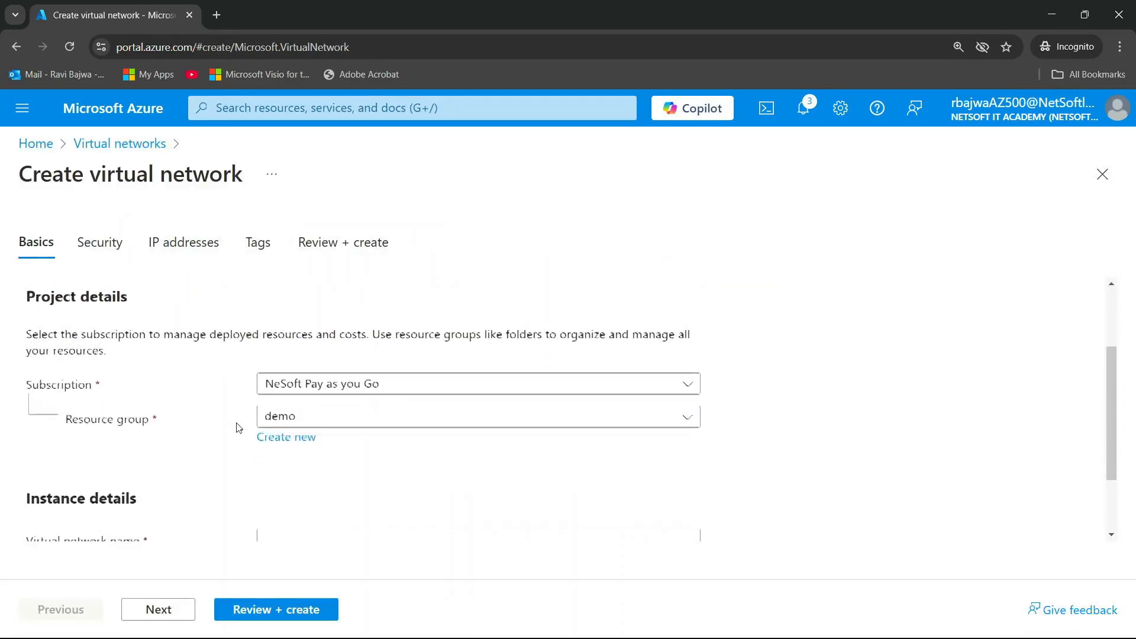
left_click(337, 419)
scroll(183, 464, "down", 2)
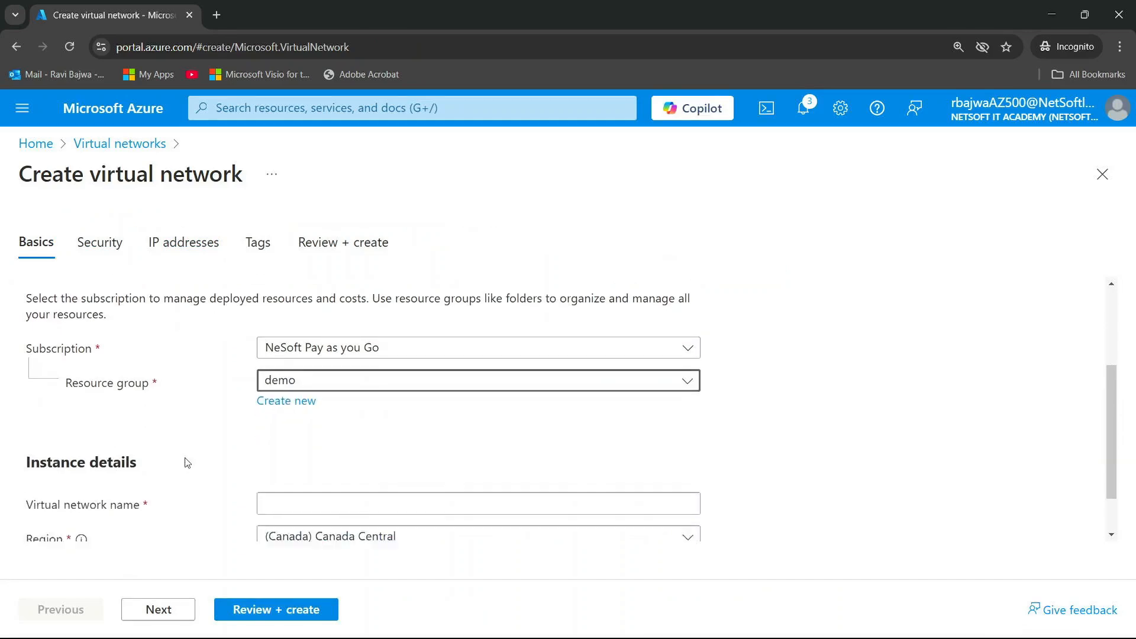
left_click(293, 443)
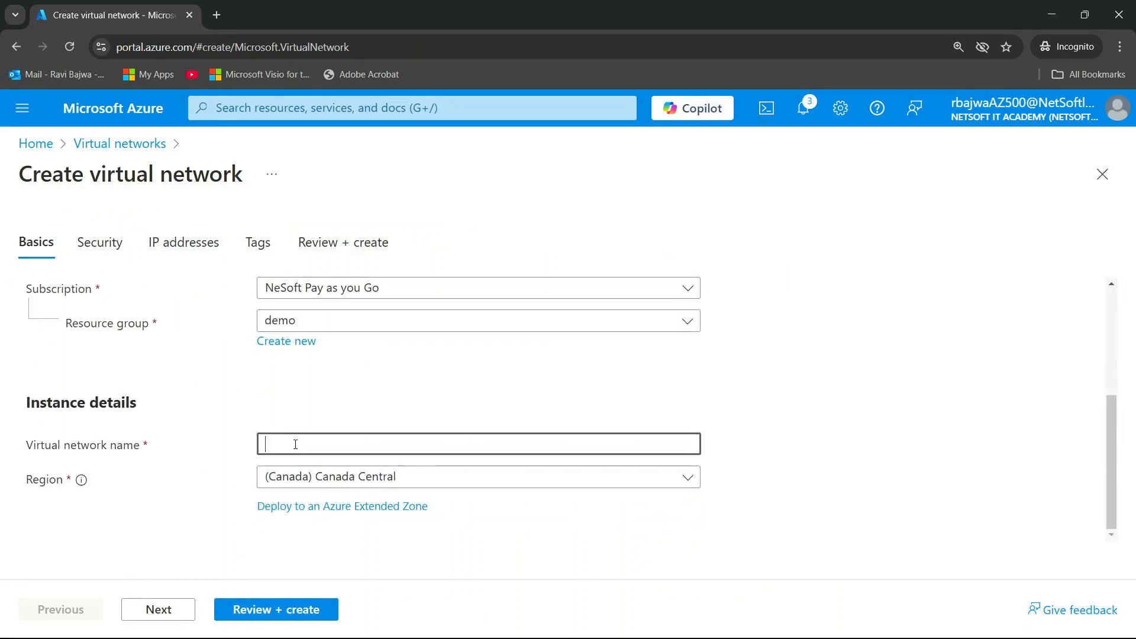
type("testvnet")
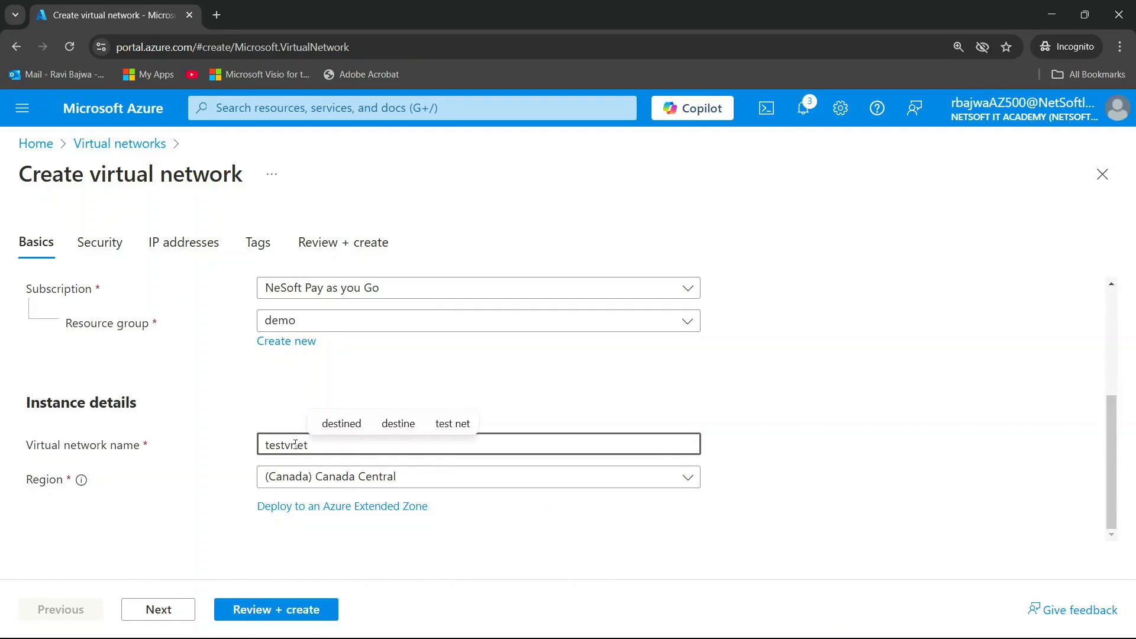
Try to validate the virtual network in the East Asia region with default settings, and view the validation details
left_click(456, 478)
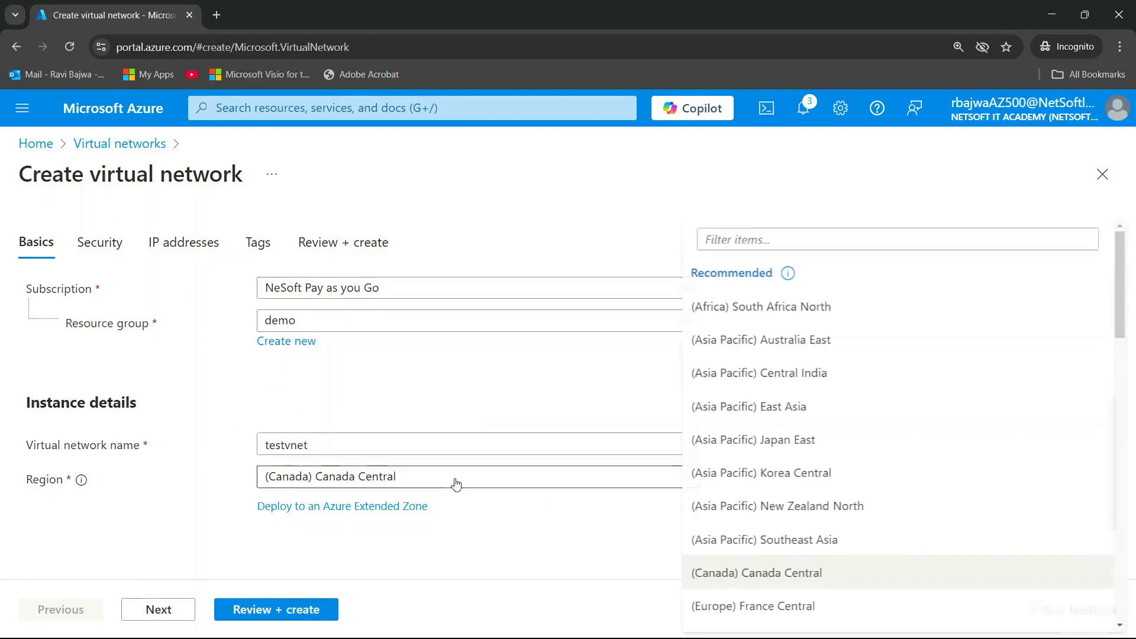
scroll(845, 391, "down", 1)
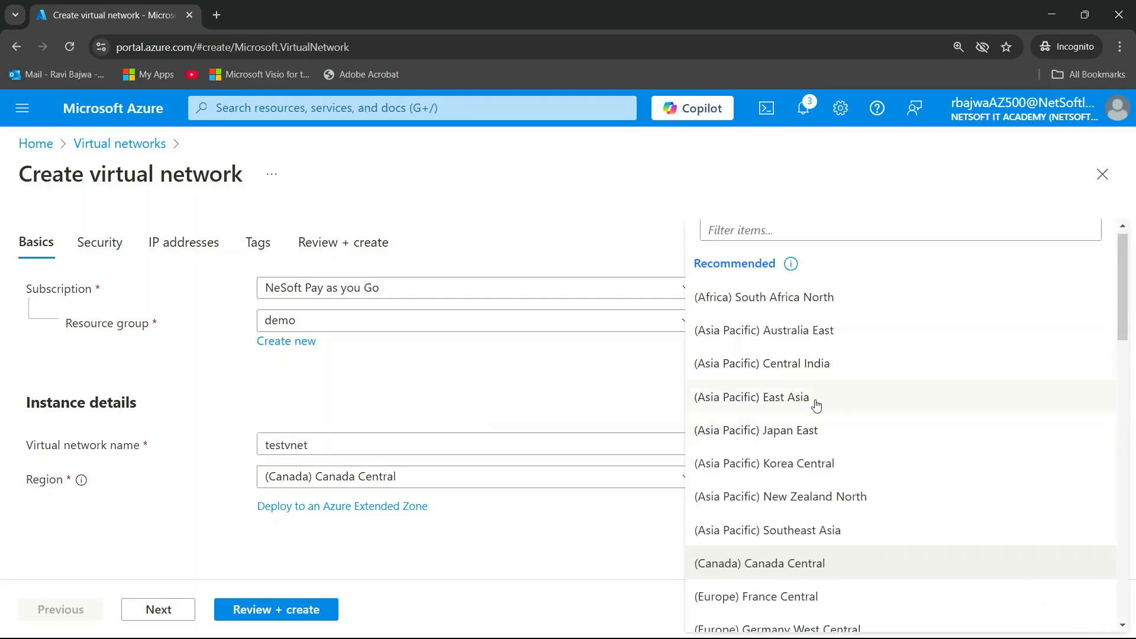
left_click(817, 405)
left_click(175, 601)
left_click(177, 612)
left_click(178, 613)
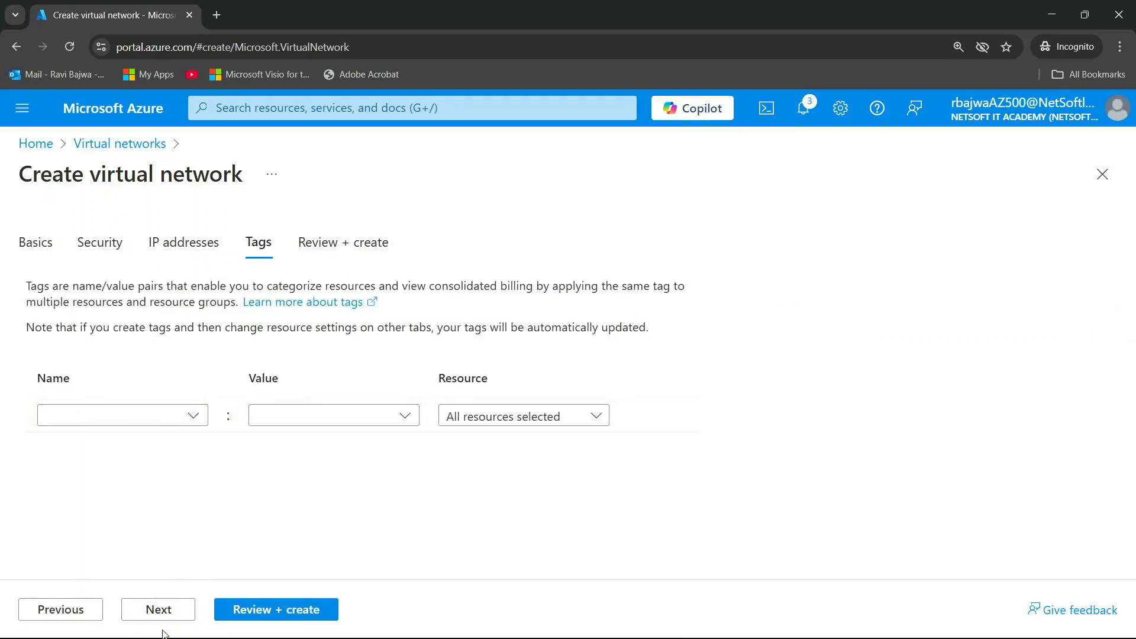
left_click(171, 617)
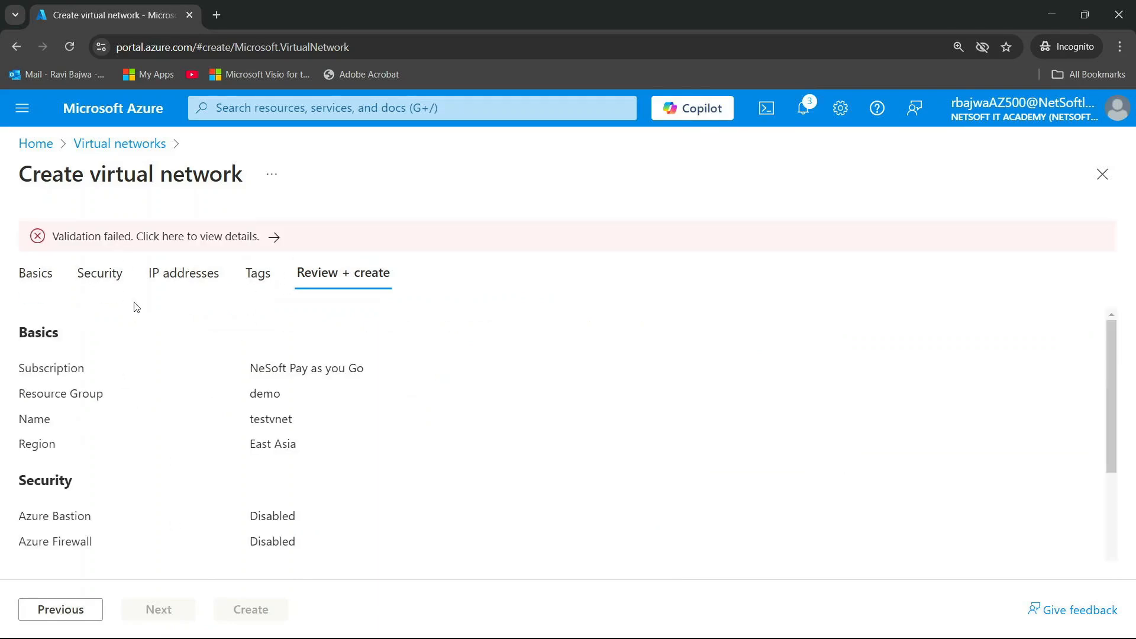
left_click(249, 236)
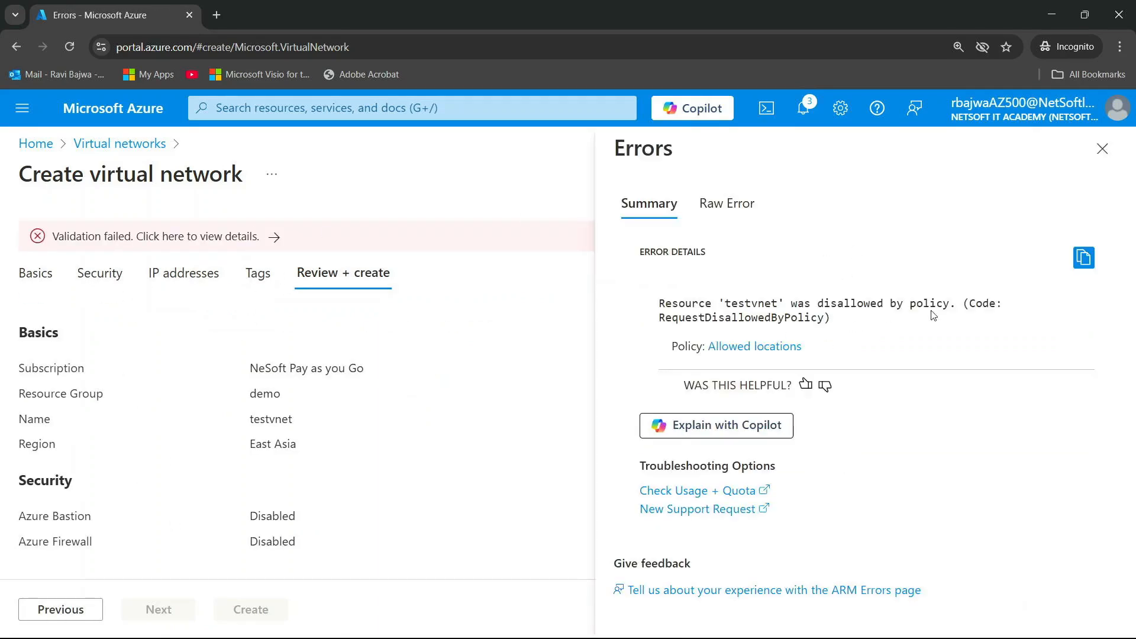
left_click(1102, 148)
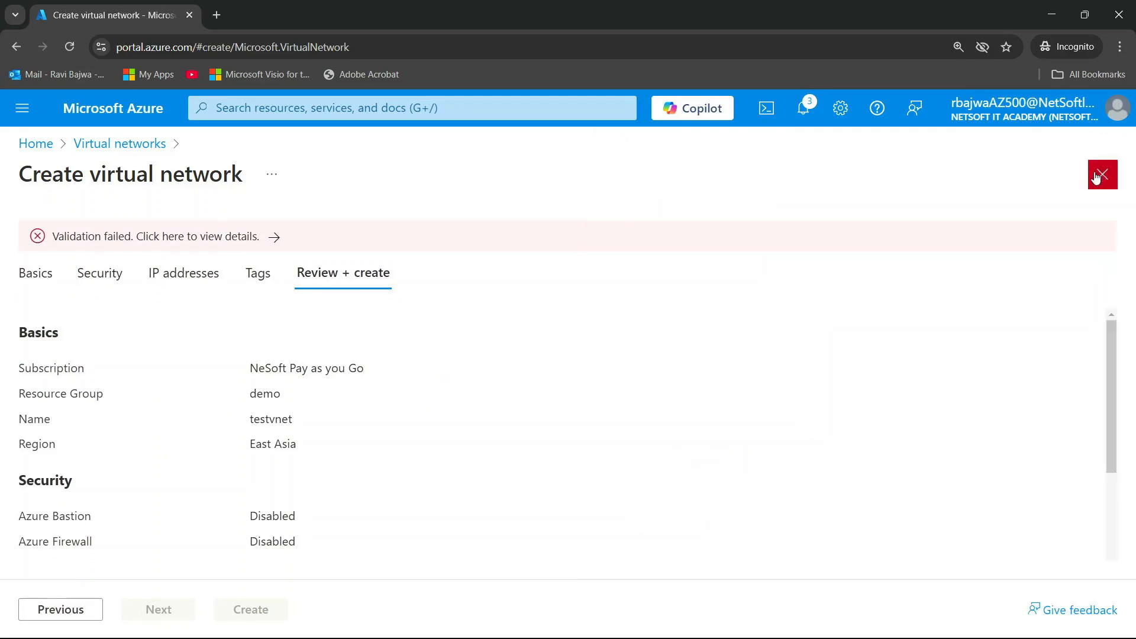
Change the virtual network's region to Canada Central and try to validate it again with the remaining defaults
left_click(34, 276)
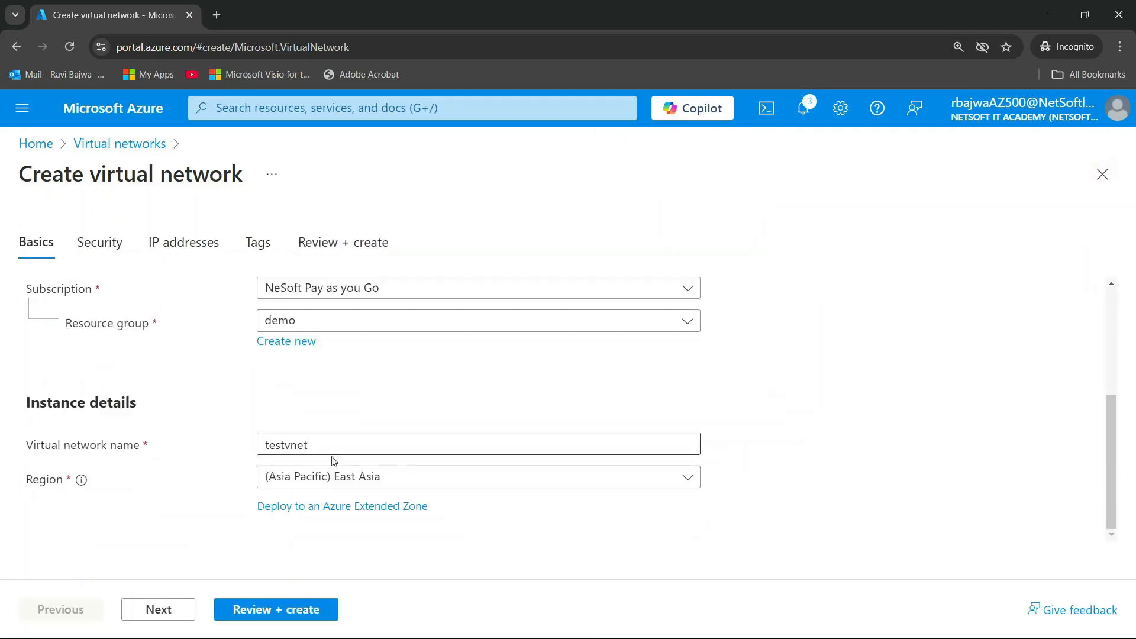
left_click(355, 476)
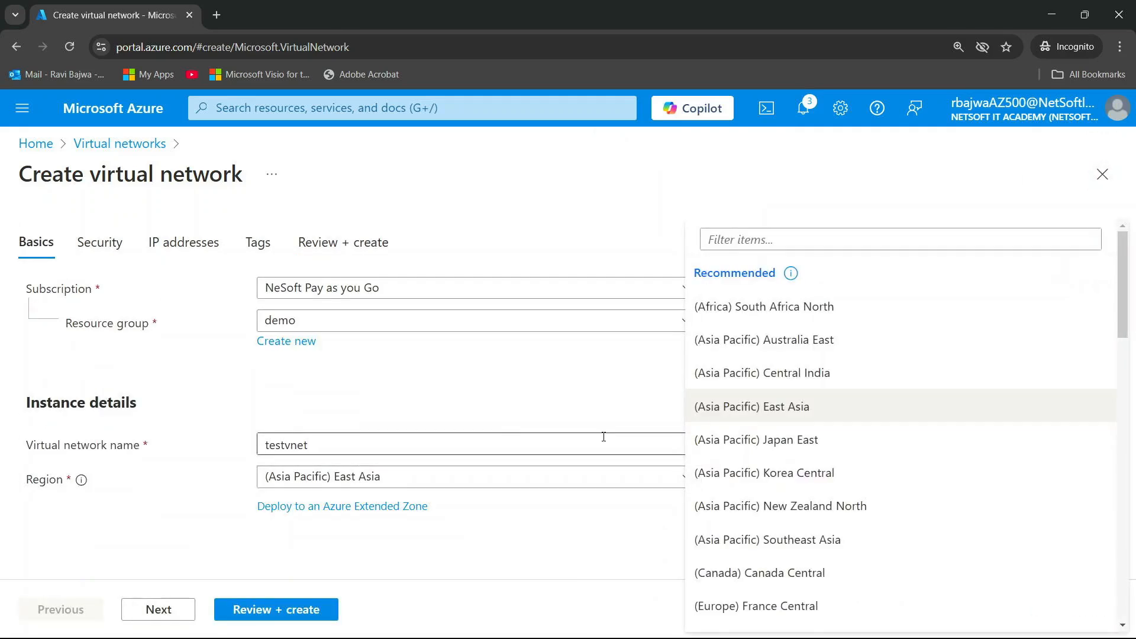
scroll(751, 286, "down", 1)
left_click(825, 227)
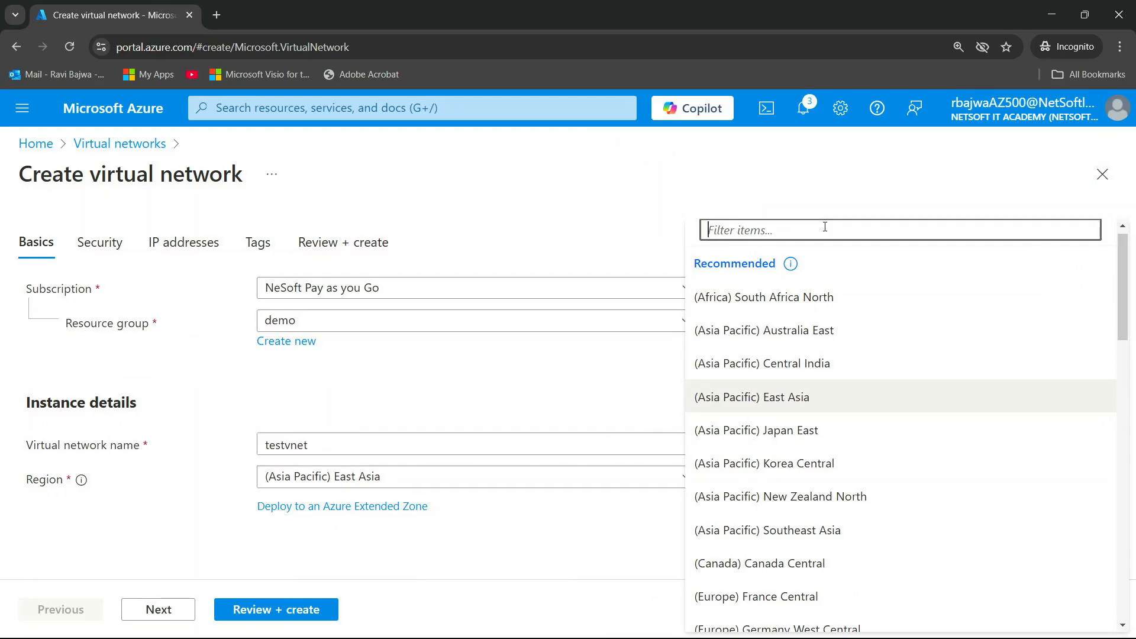
type("can")
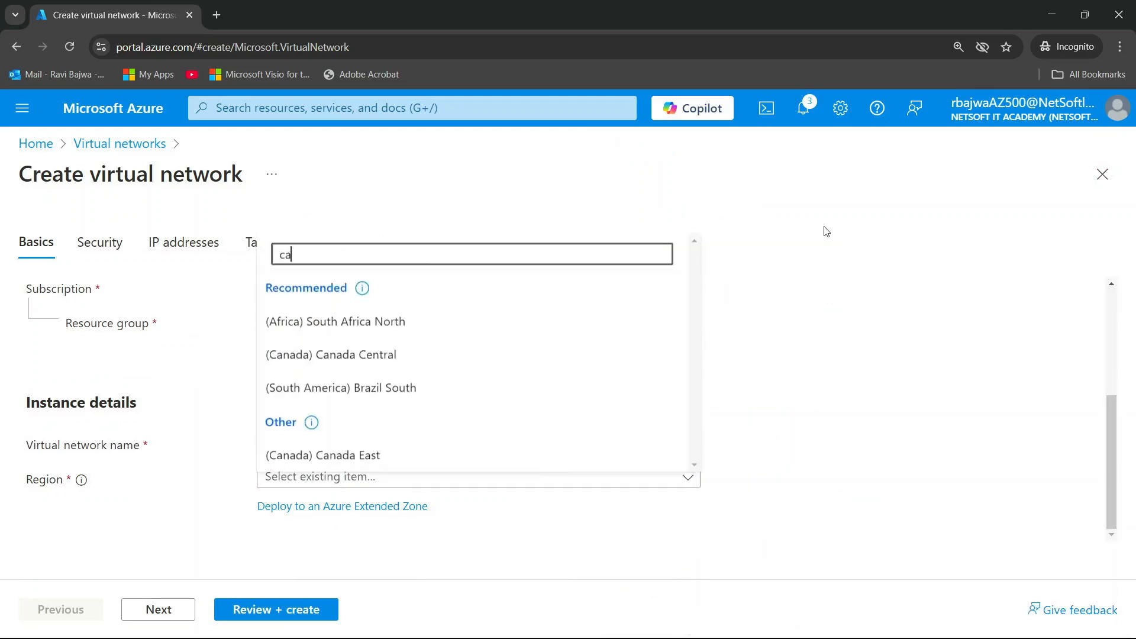
left_click(363, 386)
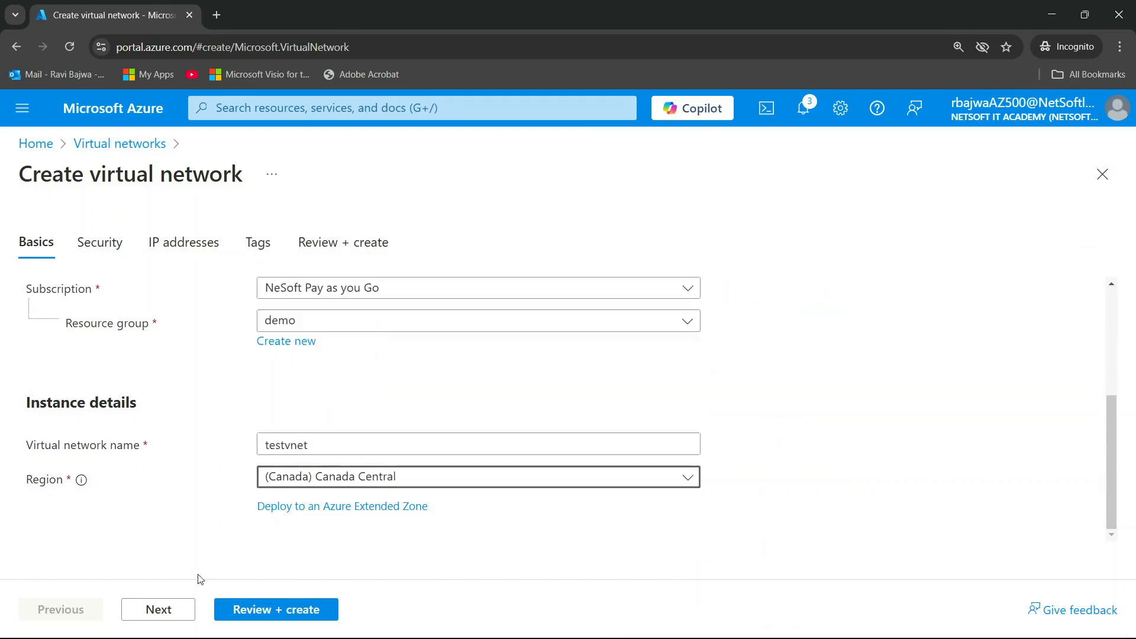
left_click(175, 608)
left_click(174, 608)
left_click(176, 607)
left_click(176, 608)
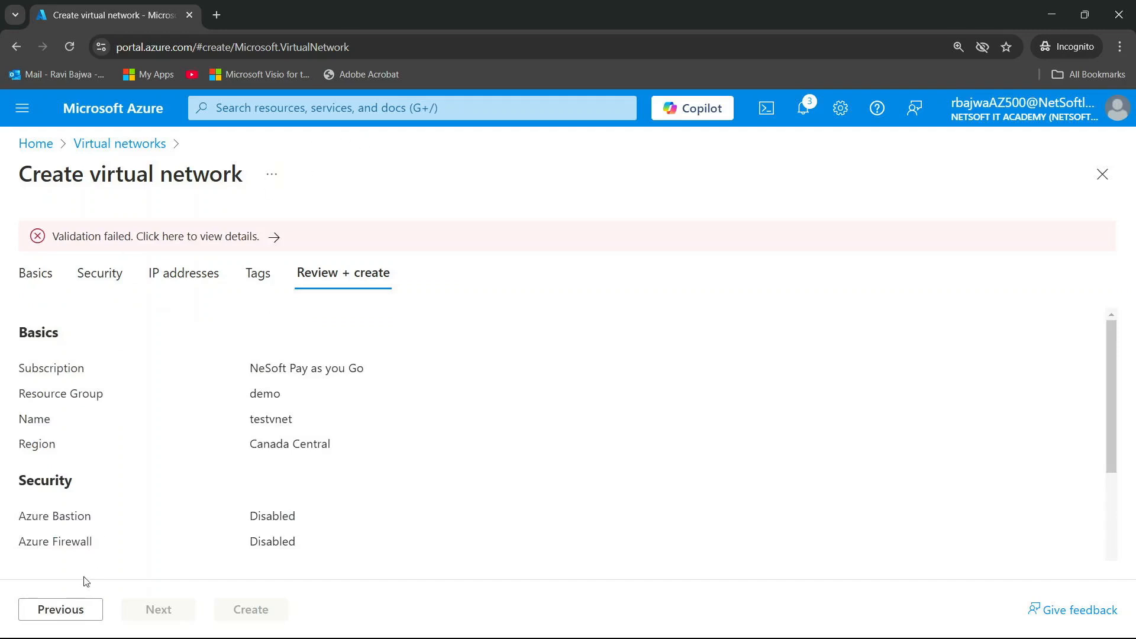
Return to the virtual network's basic settings and set the region to UK South
left_click(73, 610)
left_click(73, 610)
left_click(74, 609)
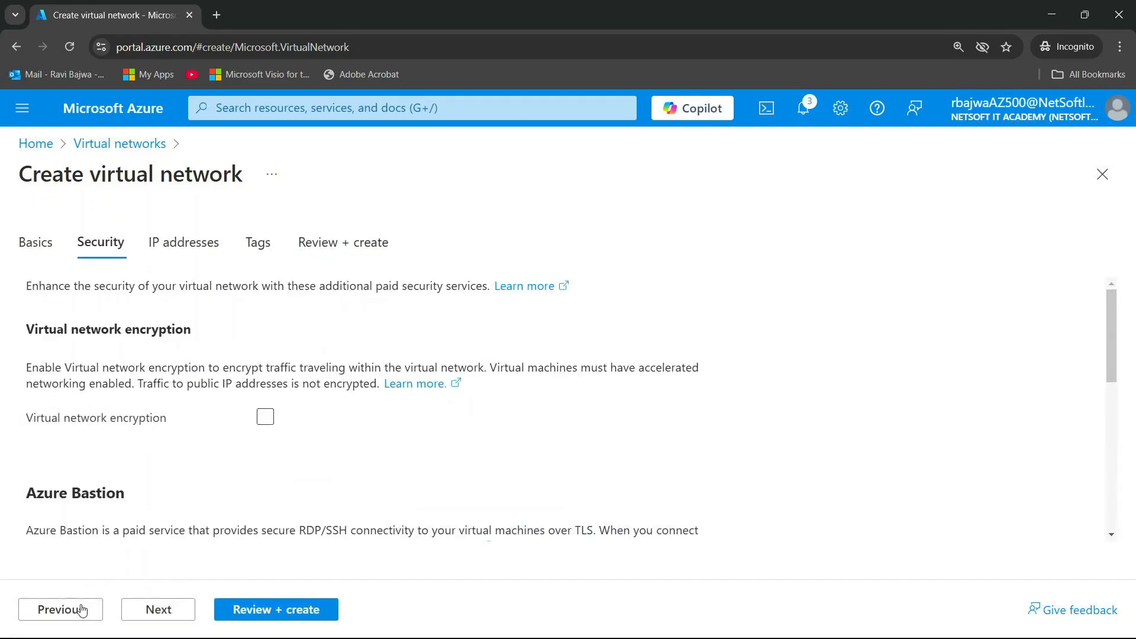
left_click(82, 609)
left_click(423, 477)
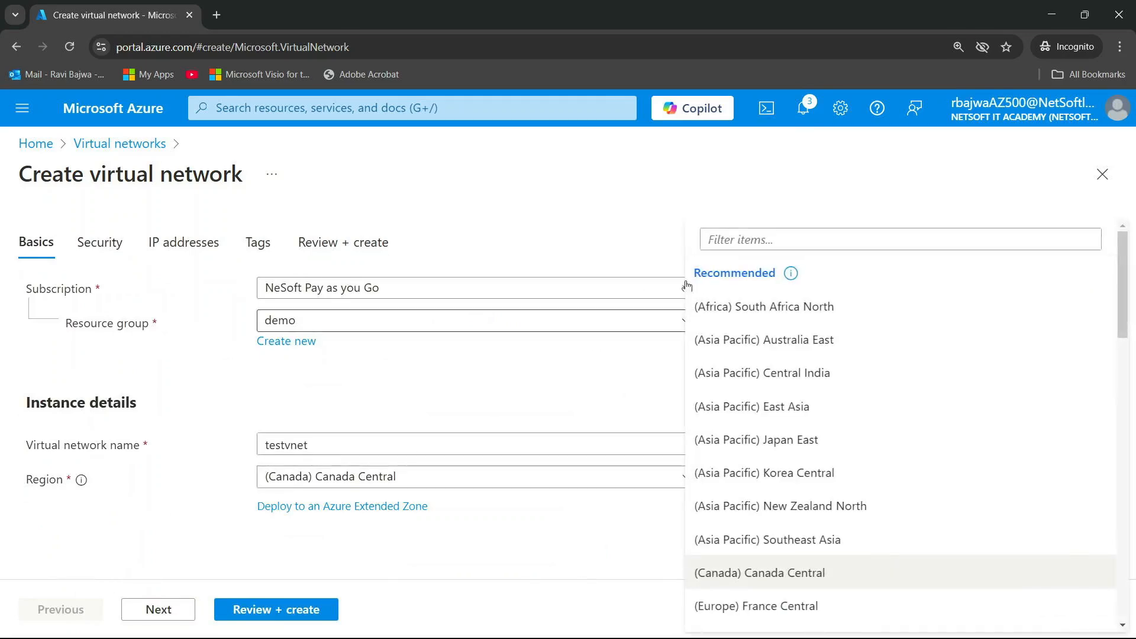
type("uks")
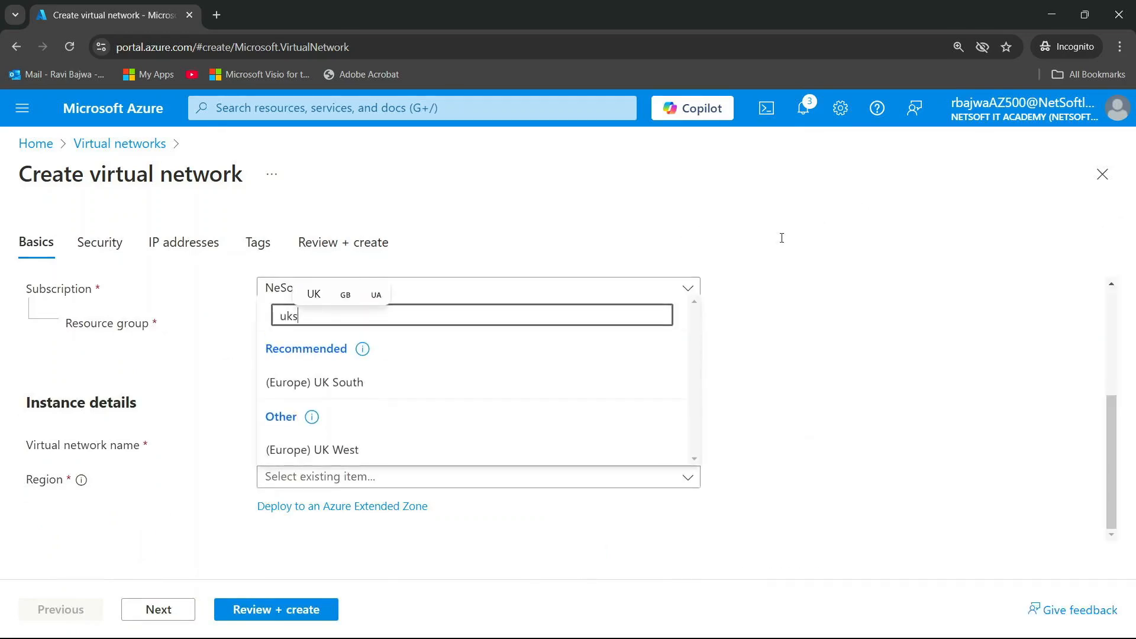
left_click(464, 451)
Keep the default security, IP address and tag settings, and create the virtual network
left_click(158, 609)
left_click(158, 610)
left_click(158, 609)
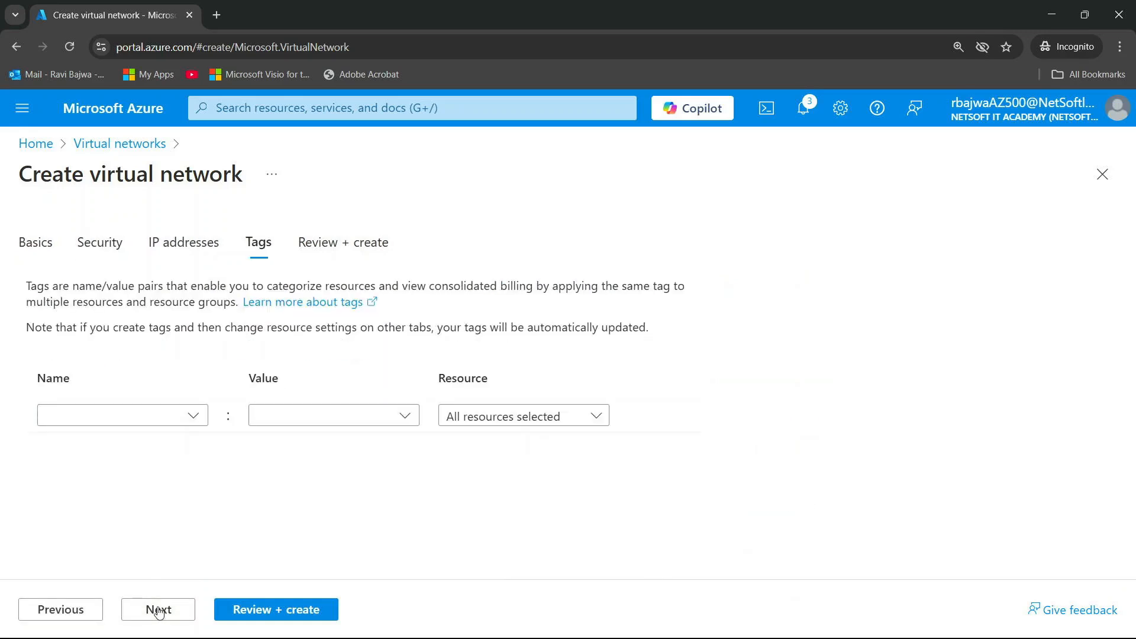
left_click(158, 610)
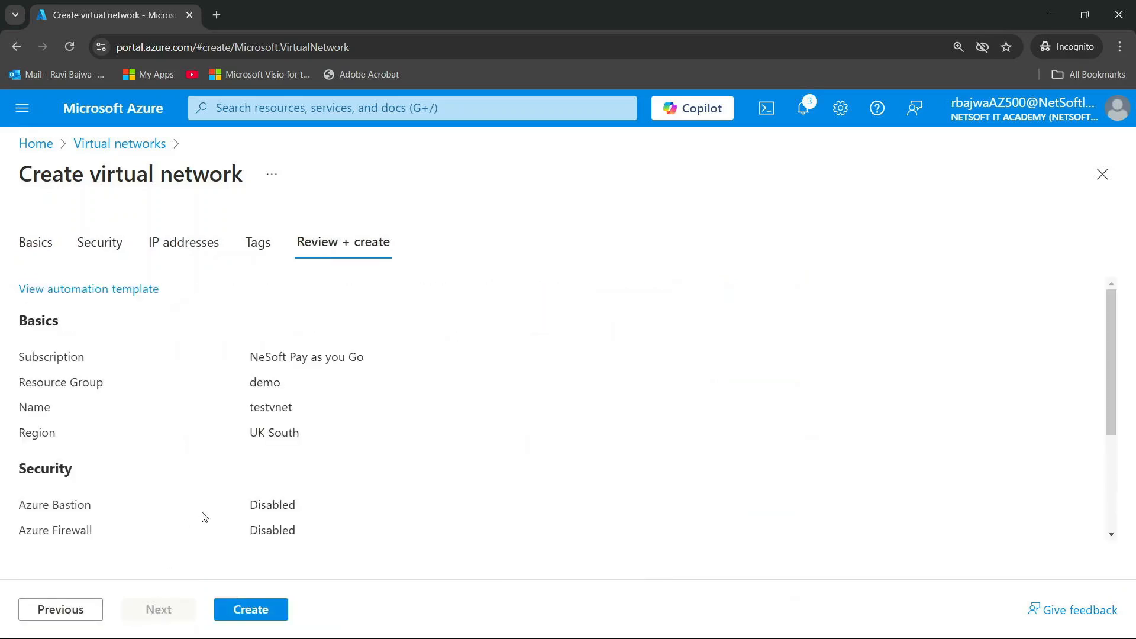
left_click(246, 613)
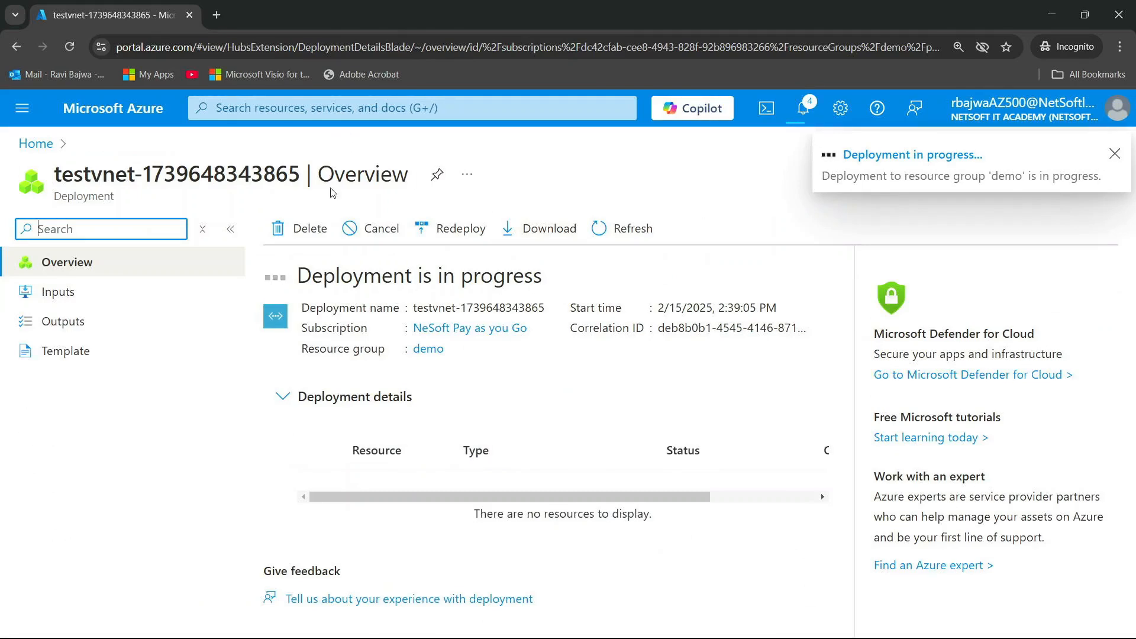
Open the Policy service from the portal home page and review the compliance of the assigned policies
left_click(123, 123)
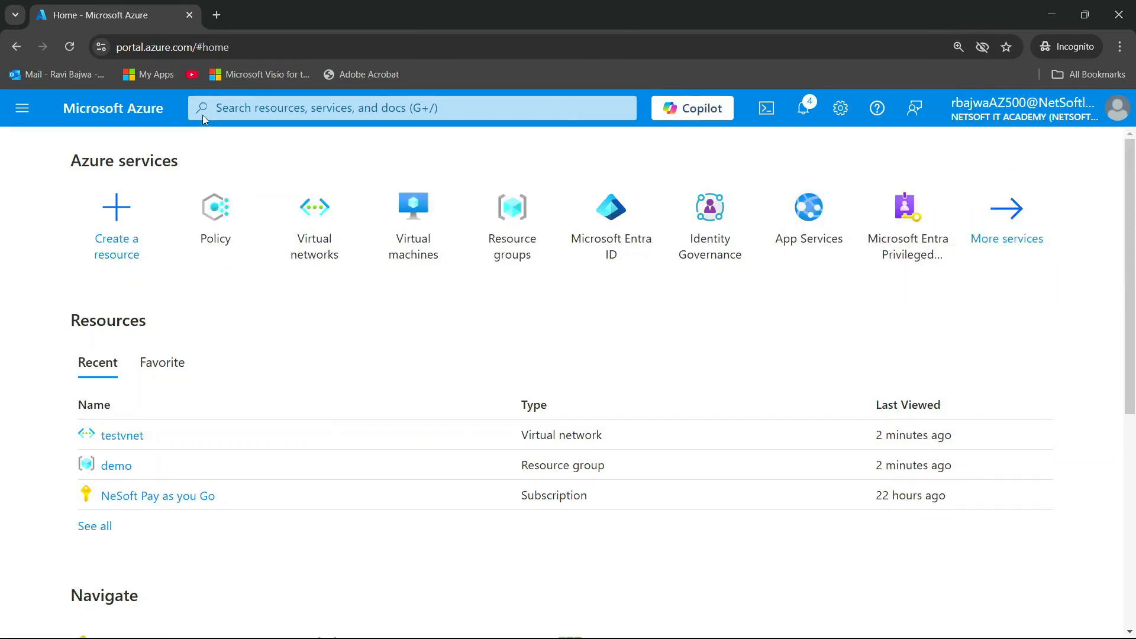
left_click(227, 219)
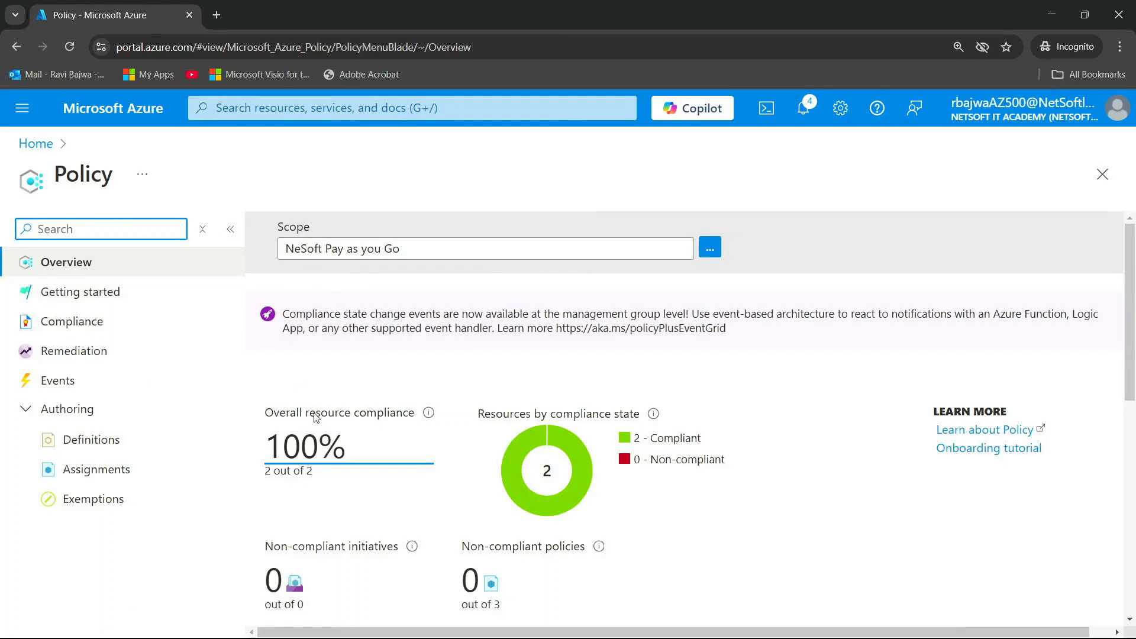
scroll(315, 417, "down", 5)
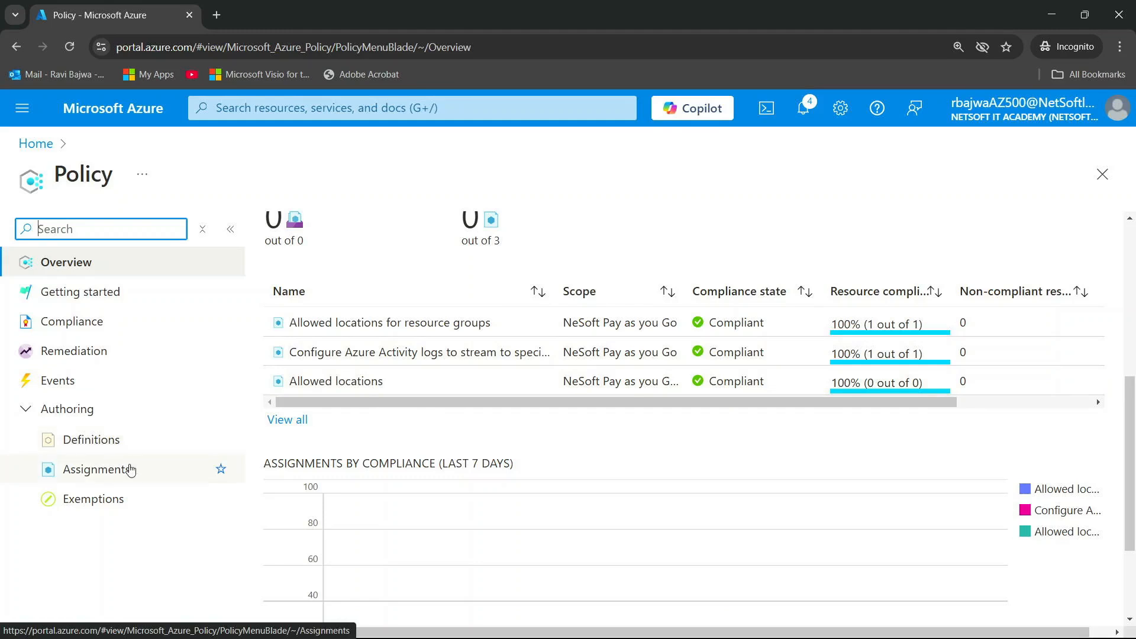
Open the list of policy assignments and refresh it
left_click(102, 469)
scroll(381, 448, "down", 1)
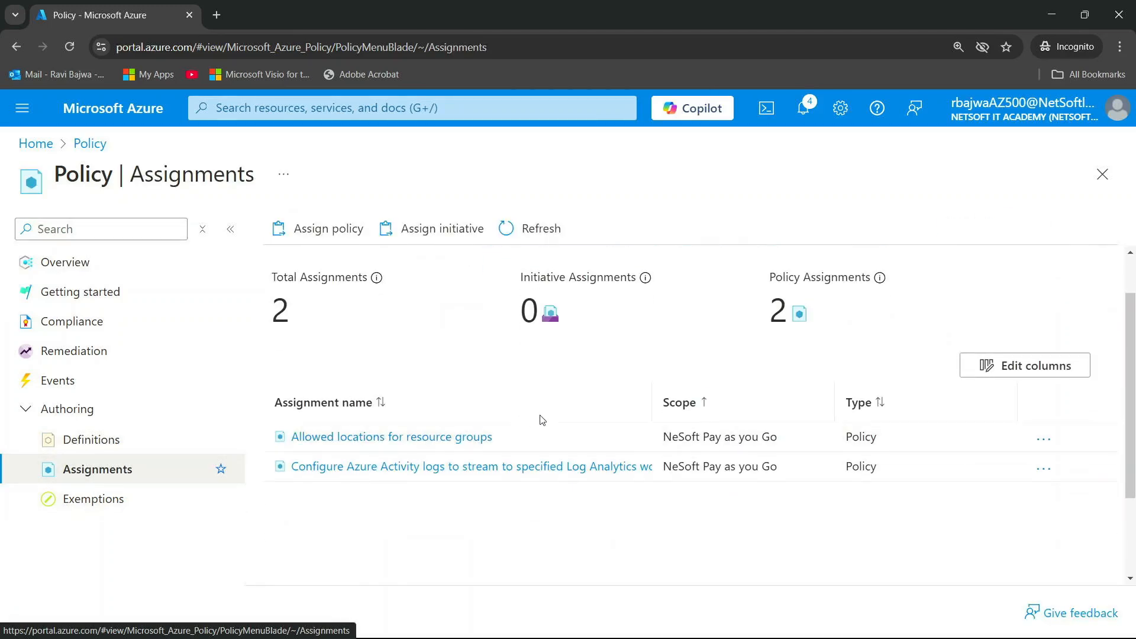
left_click(523, 231)
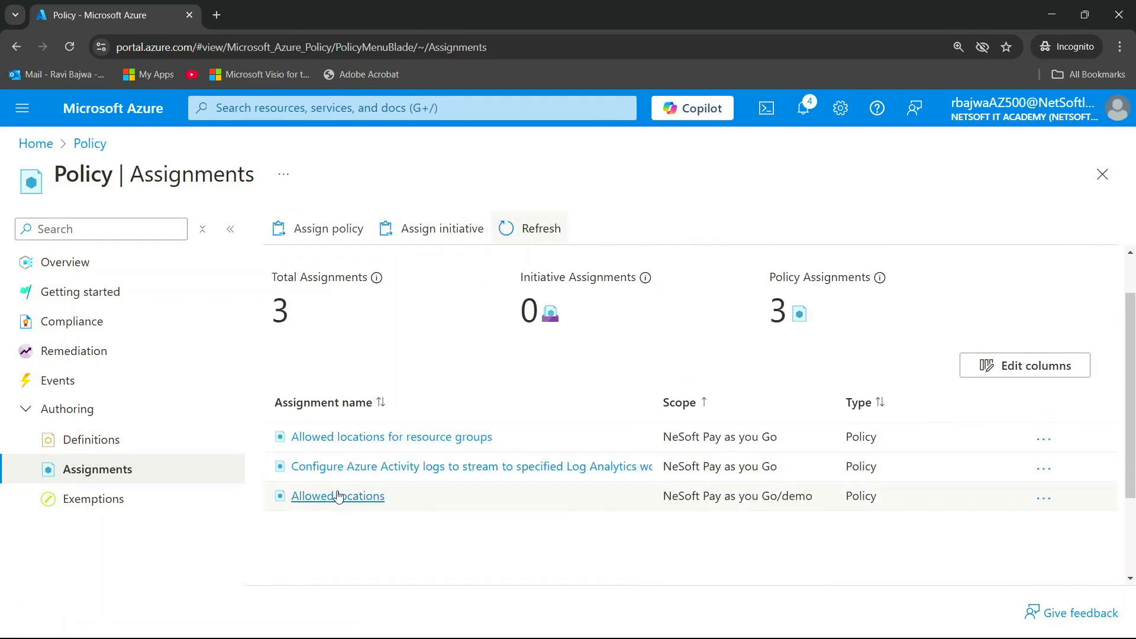
Edit the "Allowed locations" assignment scoped to the demo group, setting its allowed locations parameter to only Canada Central
left_click(326, 499)
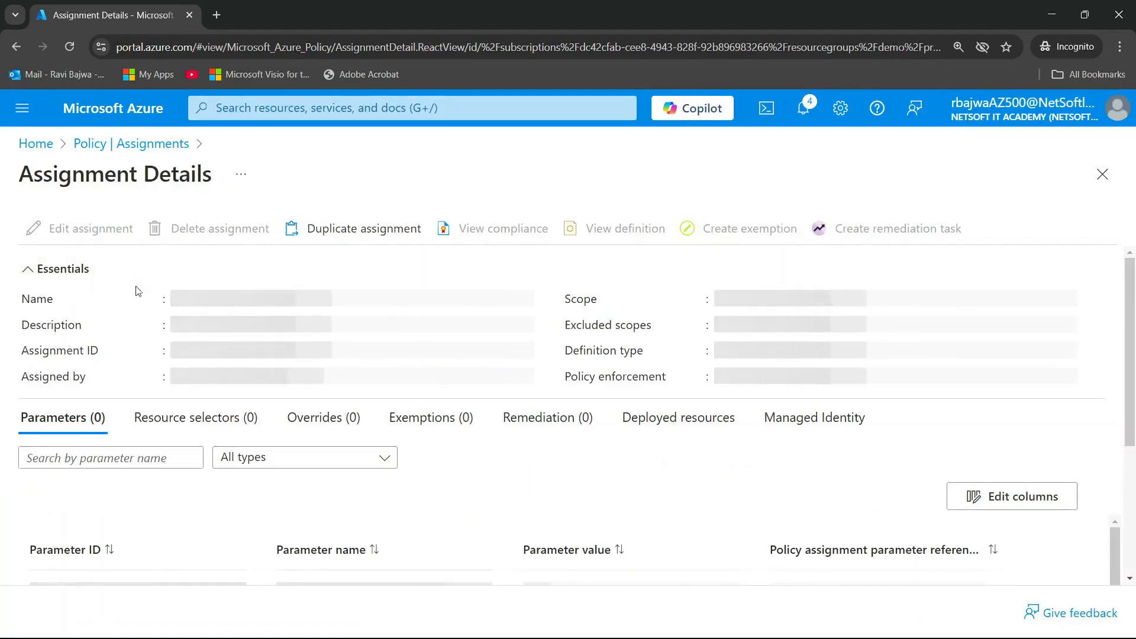
left_click(111, 231)
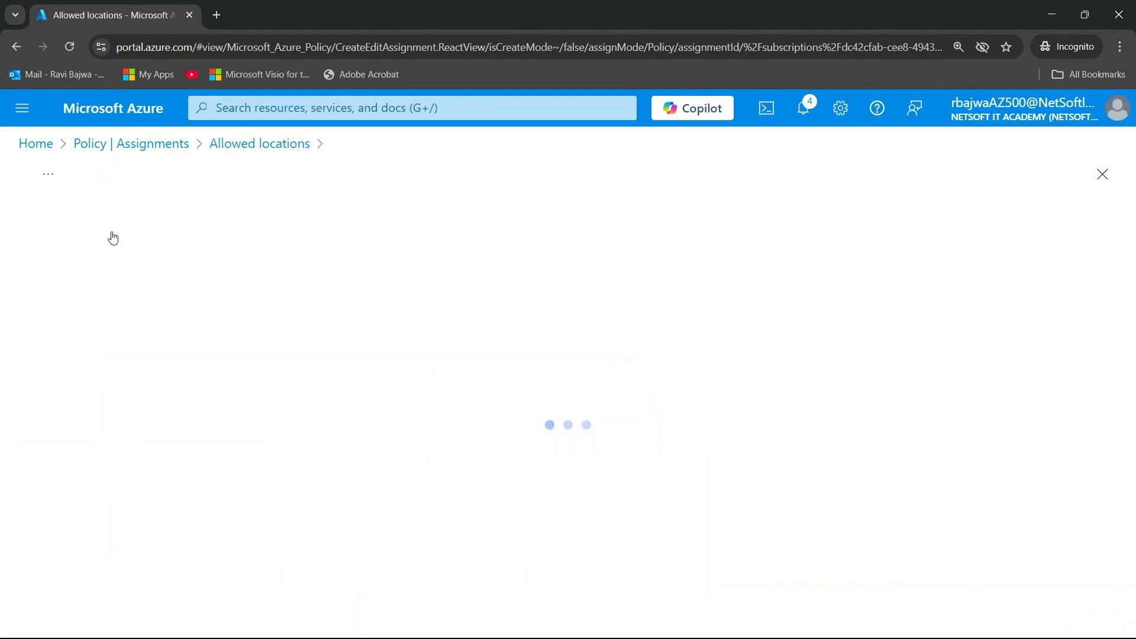
left_click(146, 238)
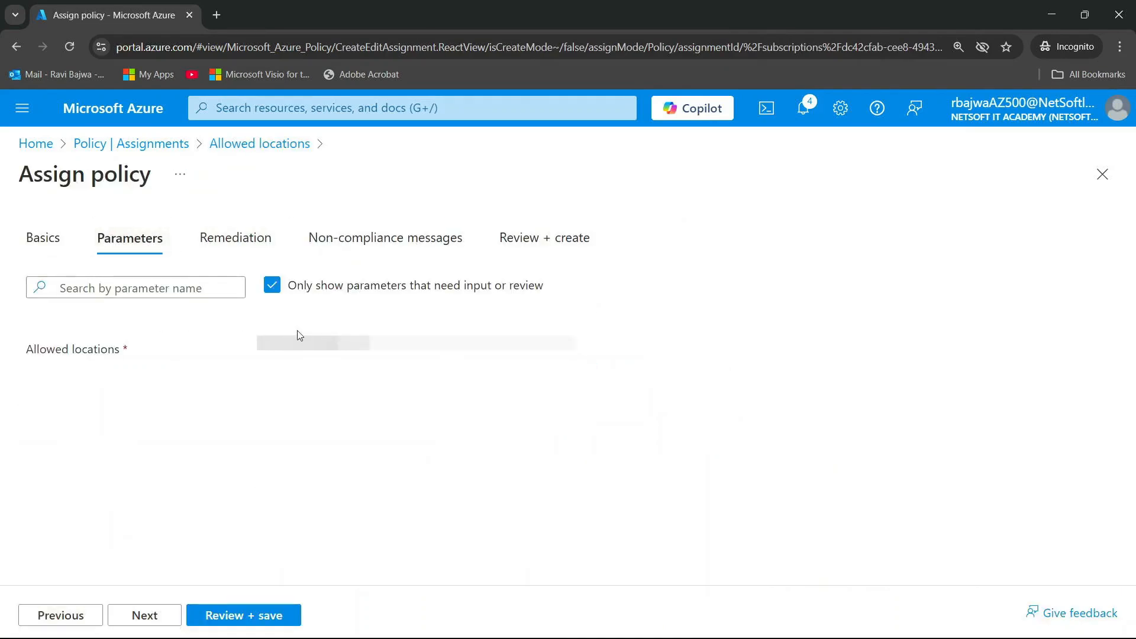
left_click(342, 354)
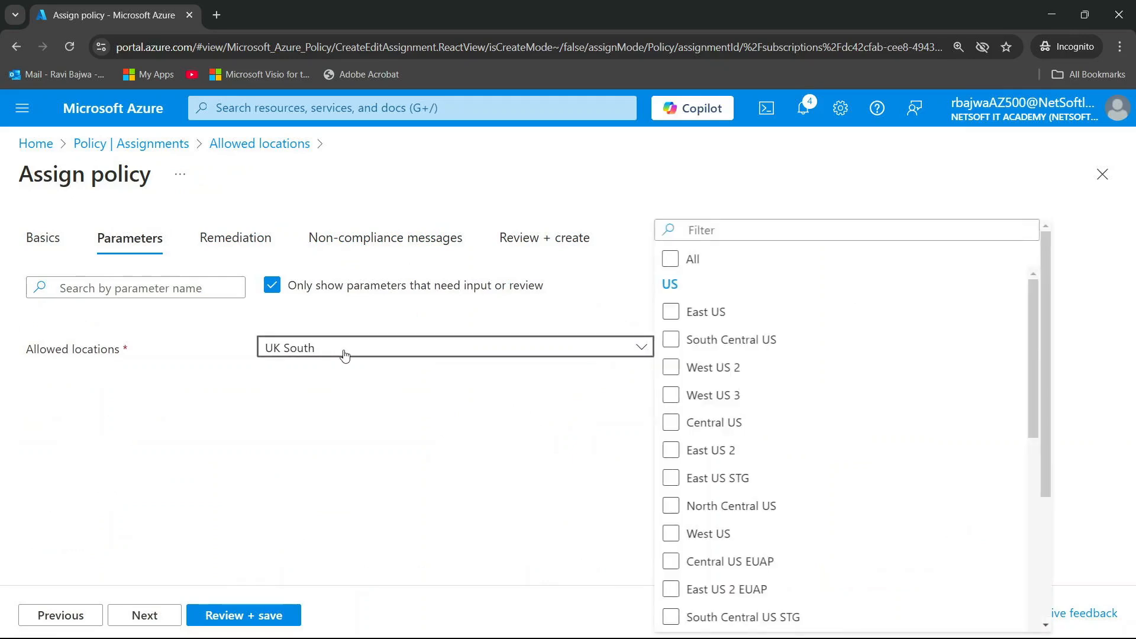
left_click(711, 235)
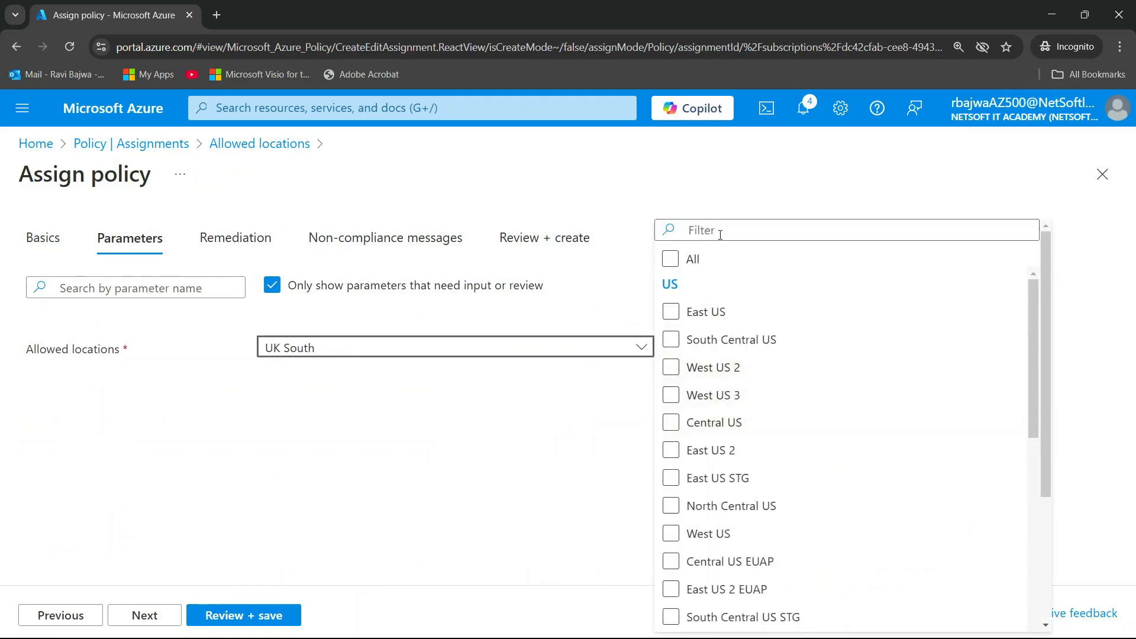
left_click(721, 234)
type("ca")
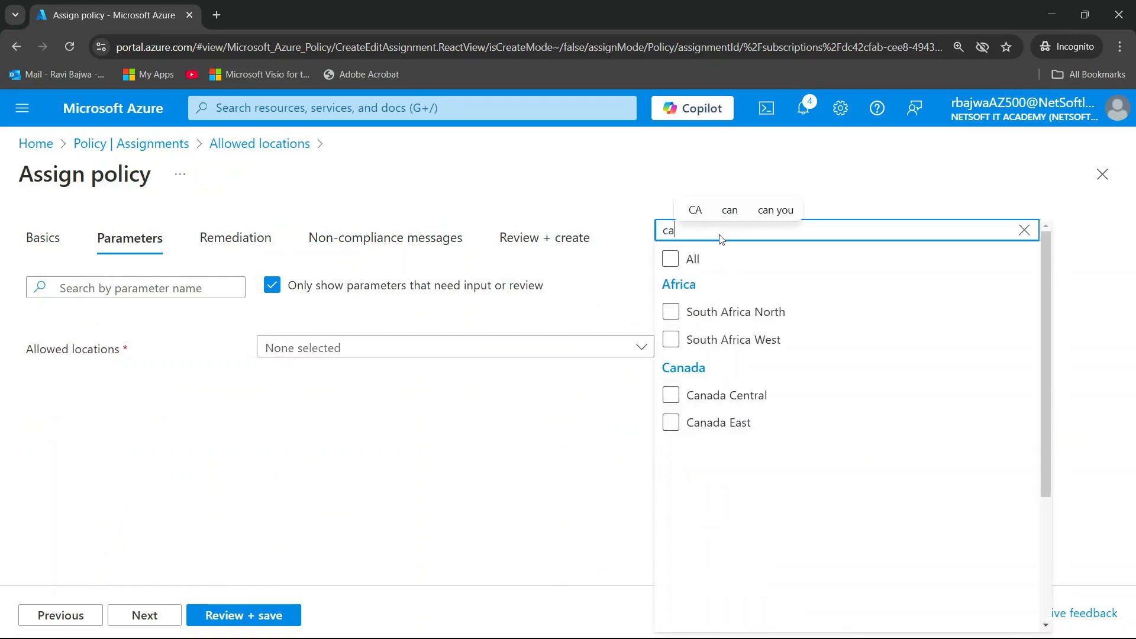
left_click(722, 396)
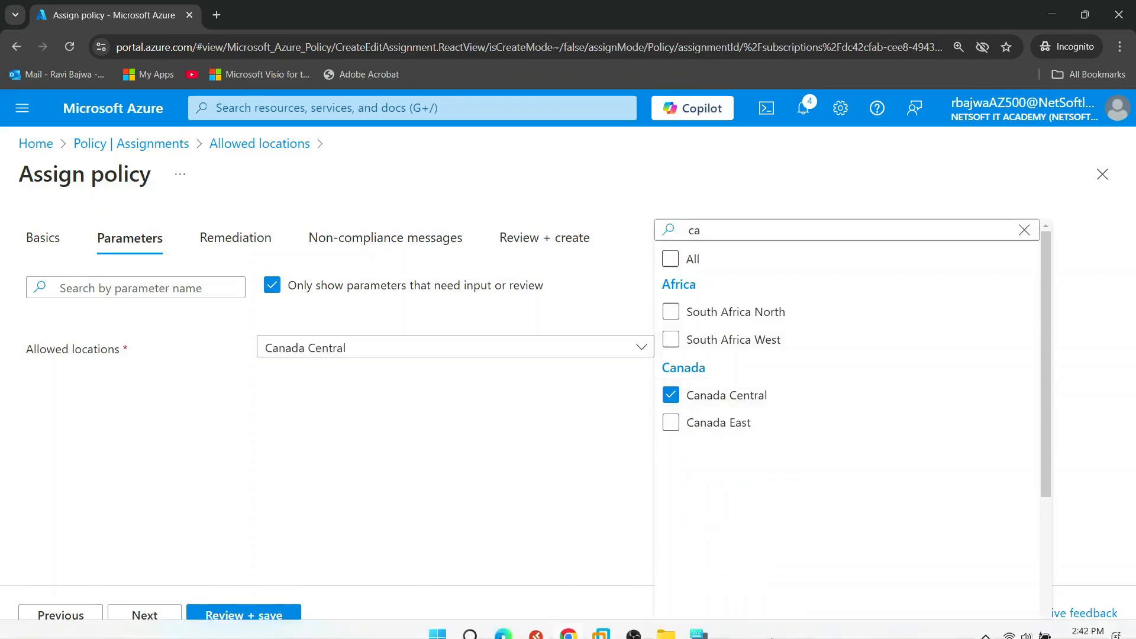
scroll(803, 453, "down", 3)
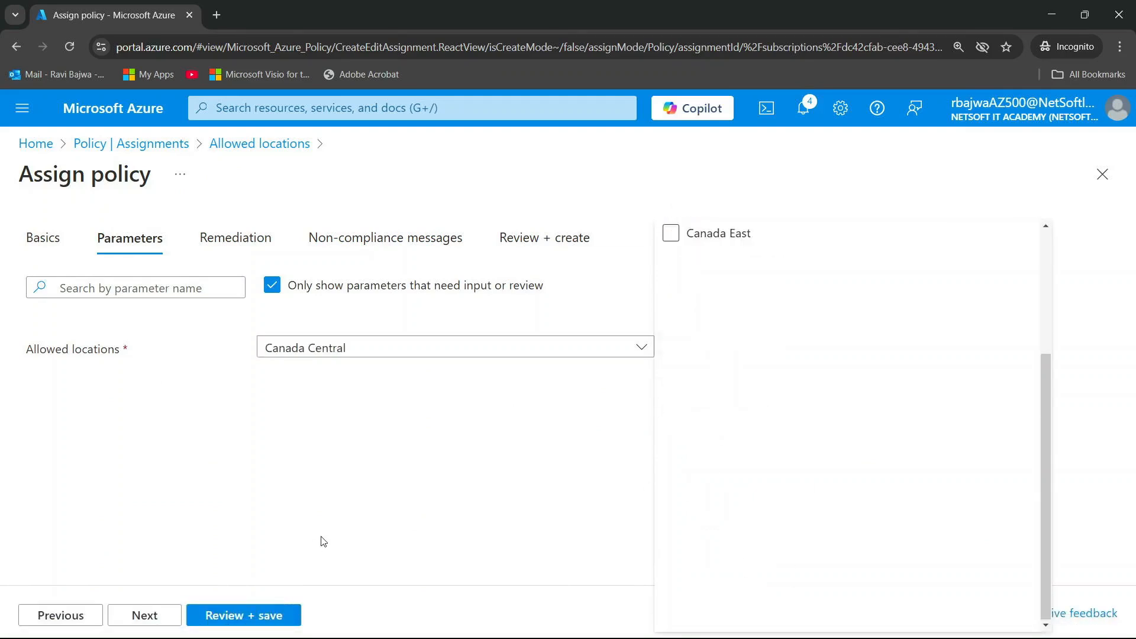
Keep the remaining assignment settings and save the updated "Allowed locations" assignment
scroll(721, 476, "up", 3)
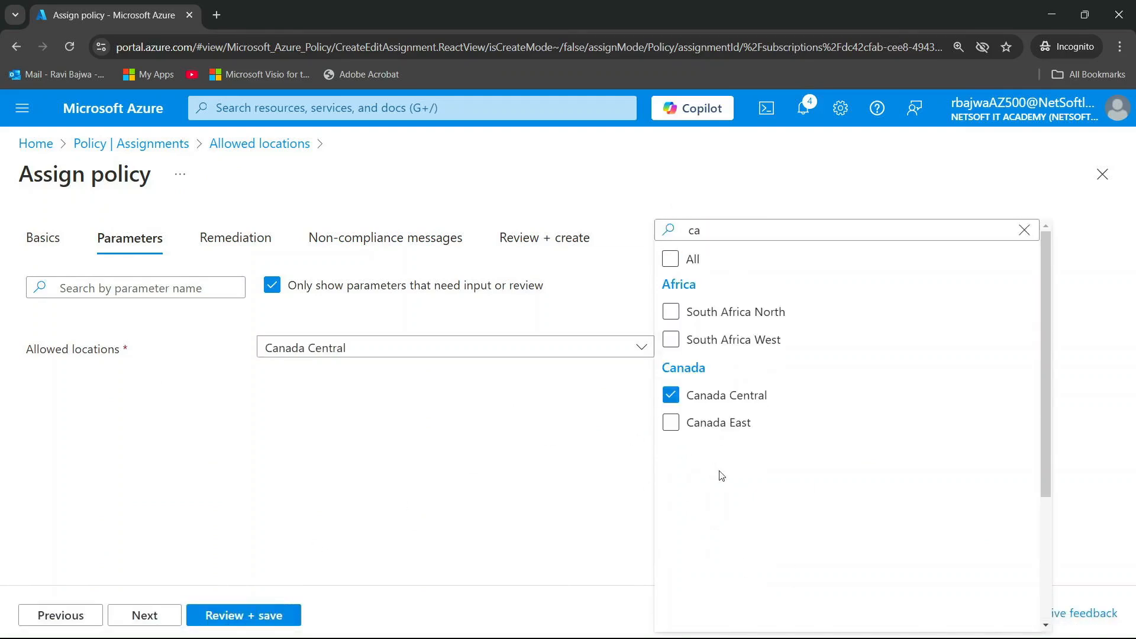
left_click(161, 615)
left_click(148, 618)
left_click(147, 618)
left_click(210, 616)
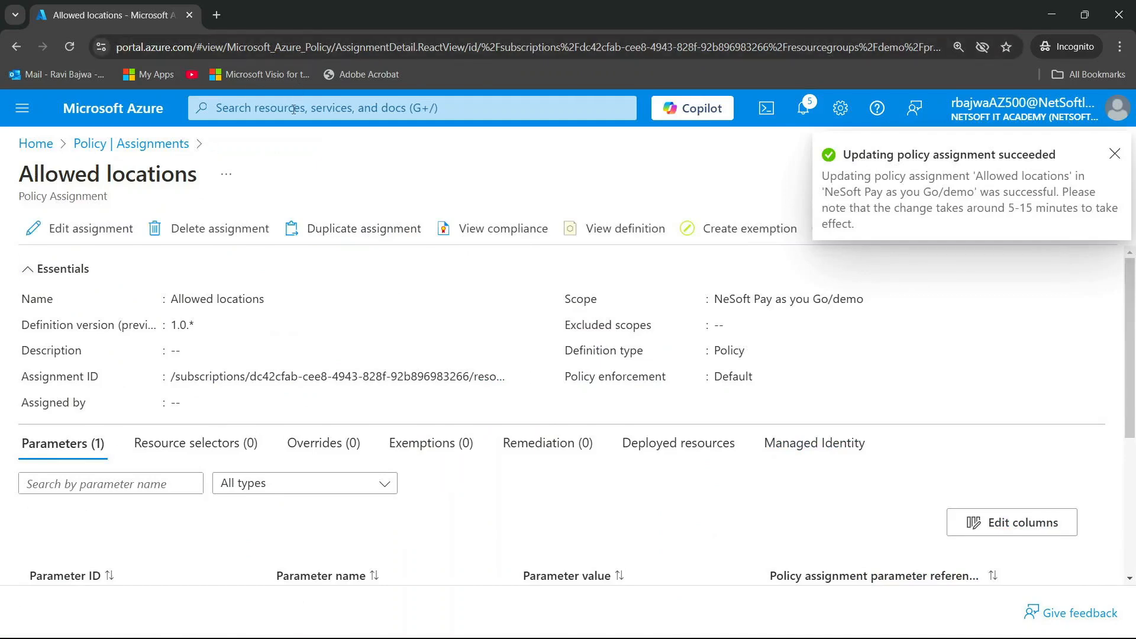
Open the list of virtual networks to check the location of testvnet, and reload the page
left_click(237, 108)
left_click(331, 400)
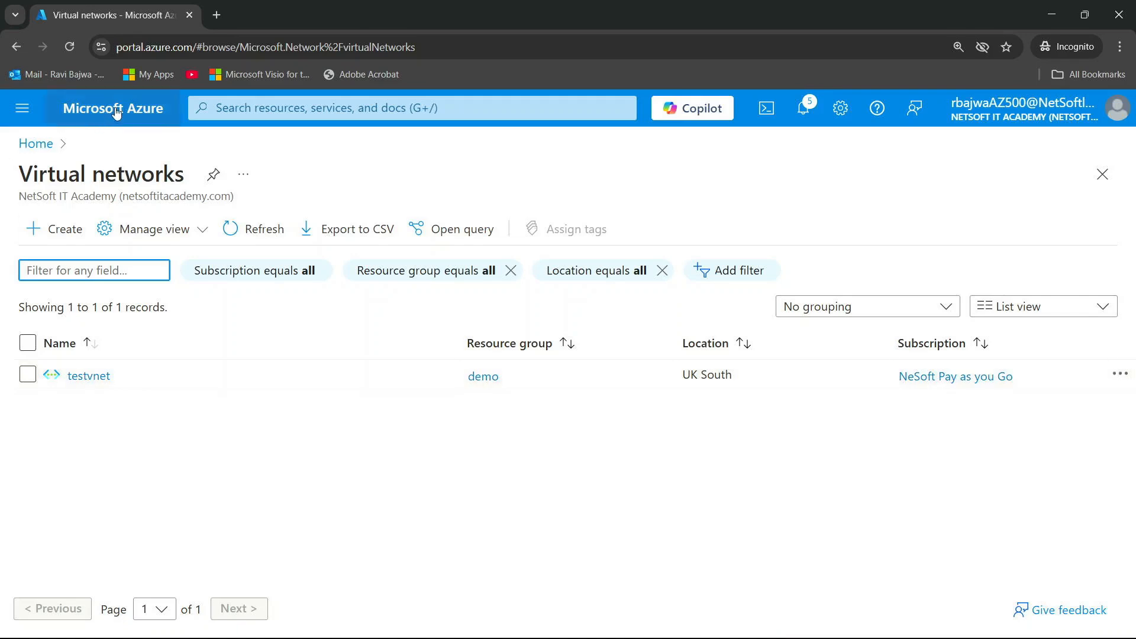
left_click(69, 51)
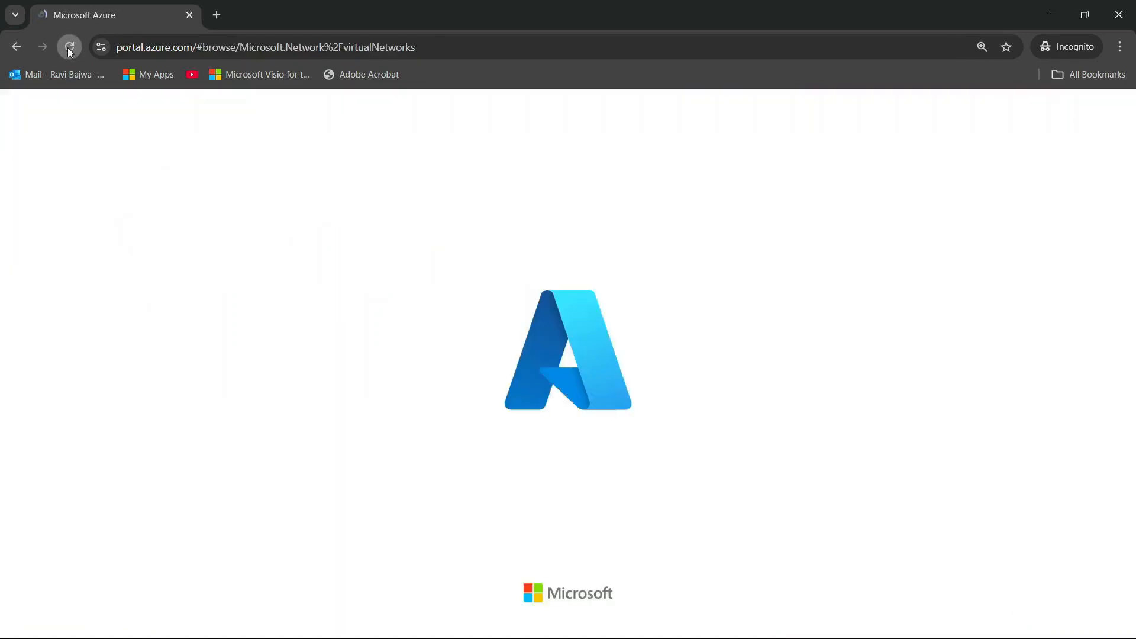
Open the Policy service overview and check the overall resource compliance and the compliance state of each assigned policy
left_click(240, 108)
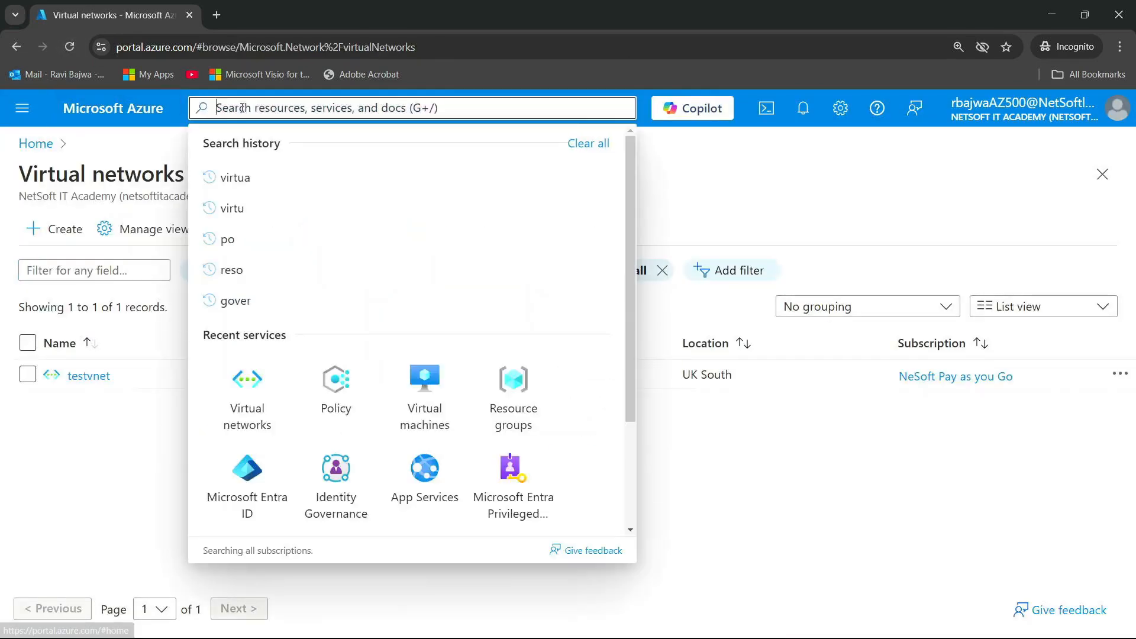
left_click(330, 400)
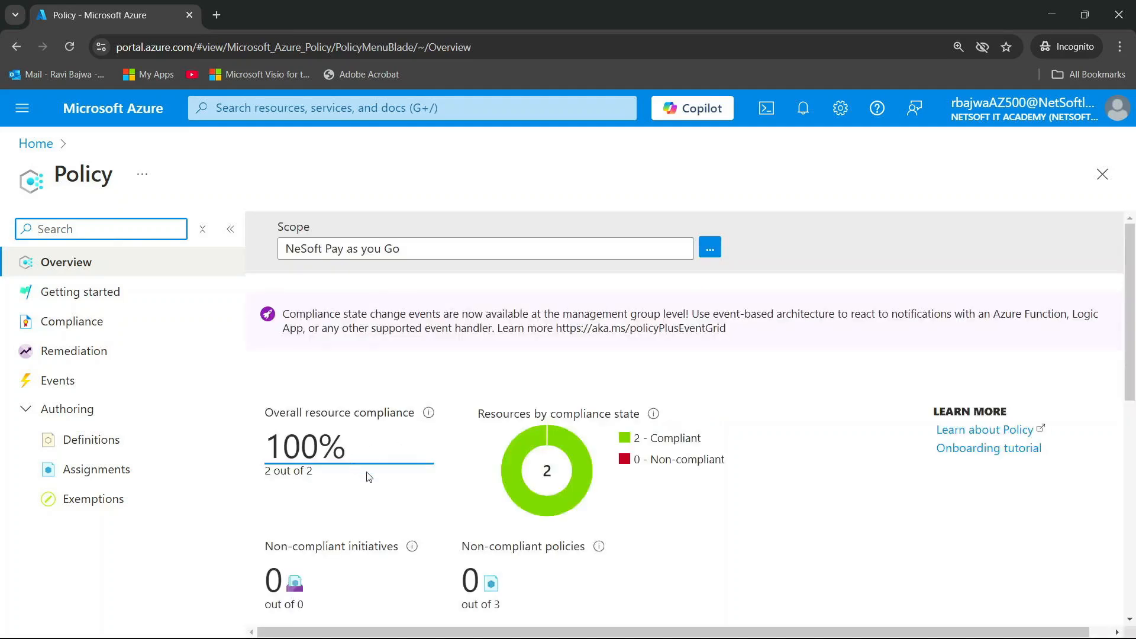
scroll(369, 477, "down", 7)
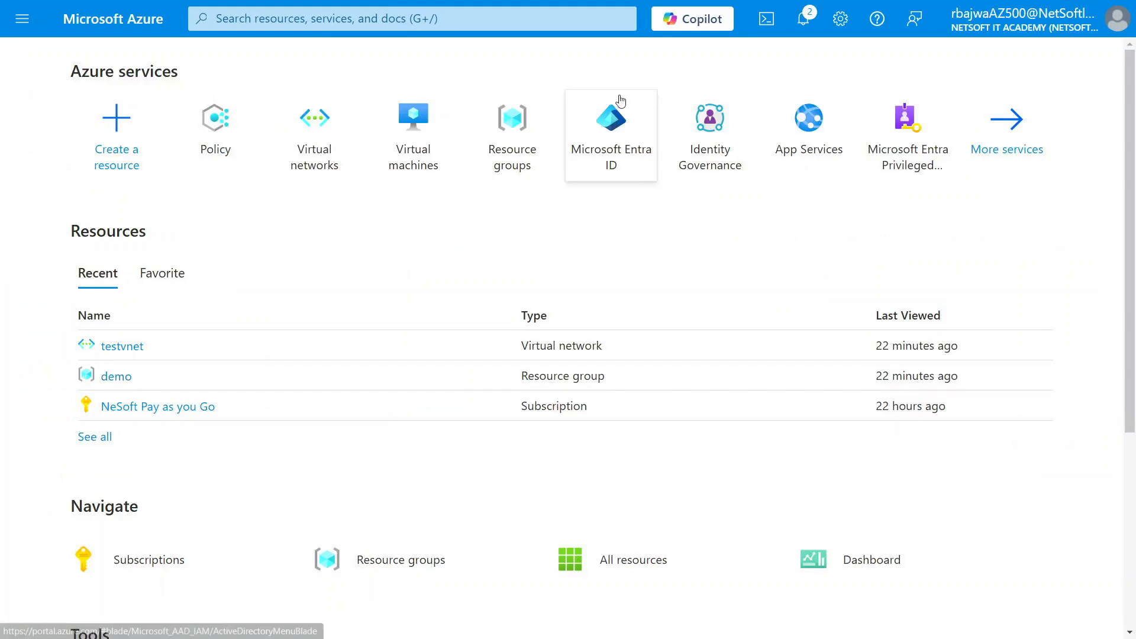
left_click(206, 125)
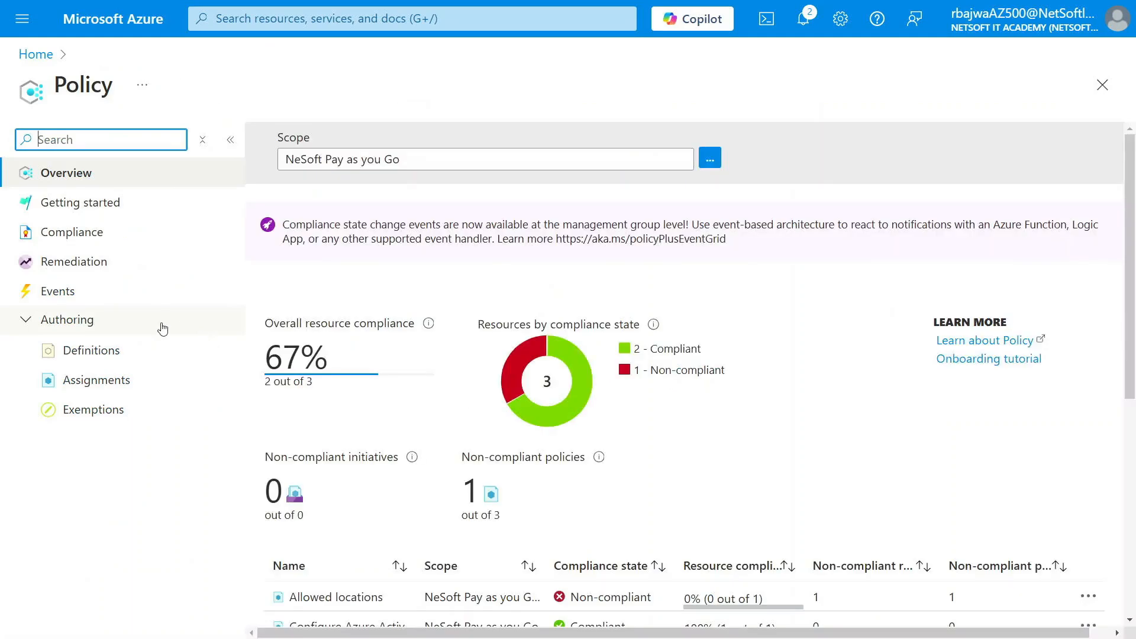
scroll(327, 477, "down", 3)
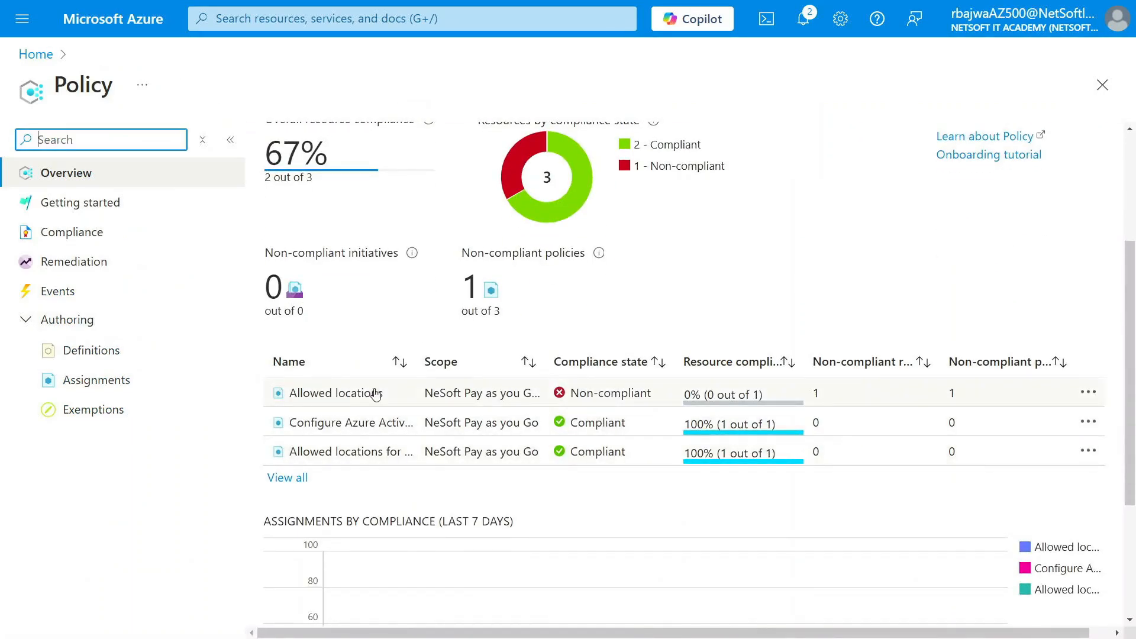
View the policy compliance list and examine the compliance details of the "Allowed locations" assignment
left_click(66, 236)
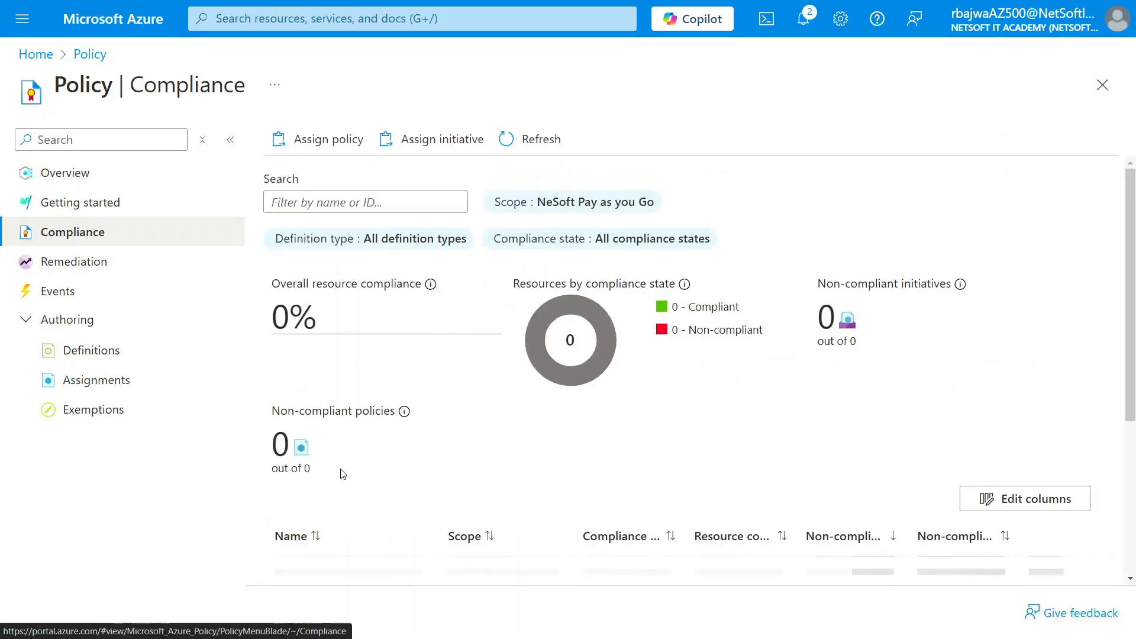
scroll(341, 474, "down", 3)
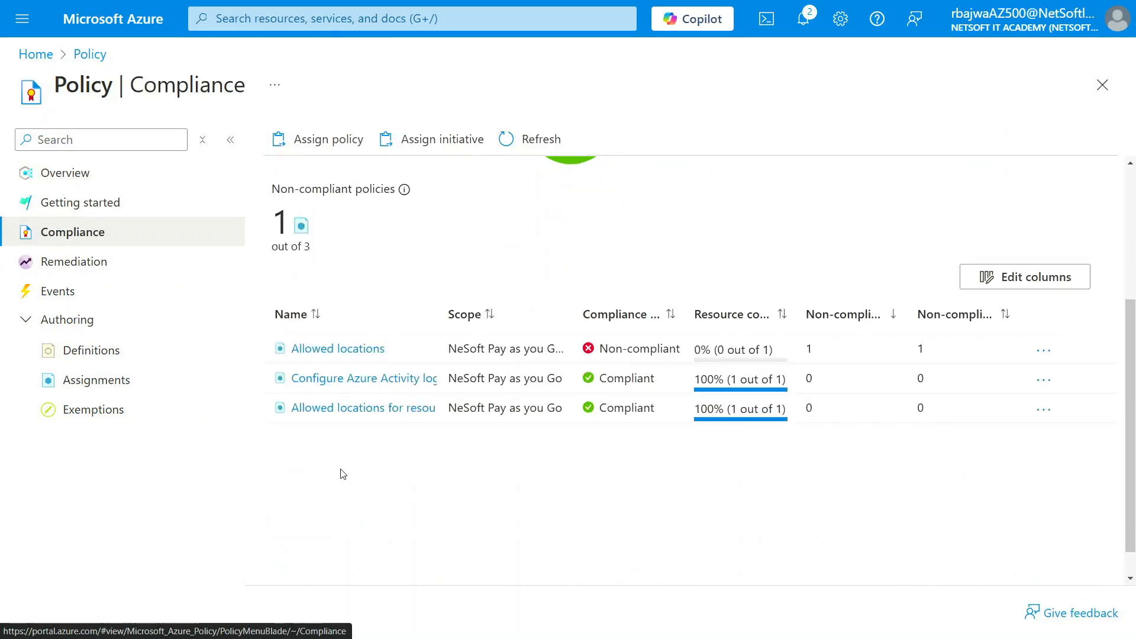
left_click(333, 353)
scroll(327, 468, "down", 5)
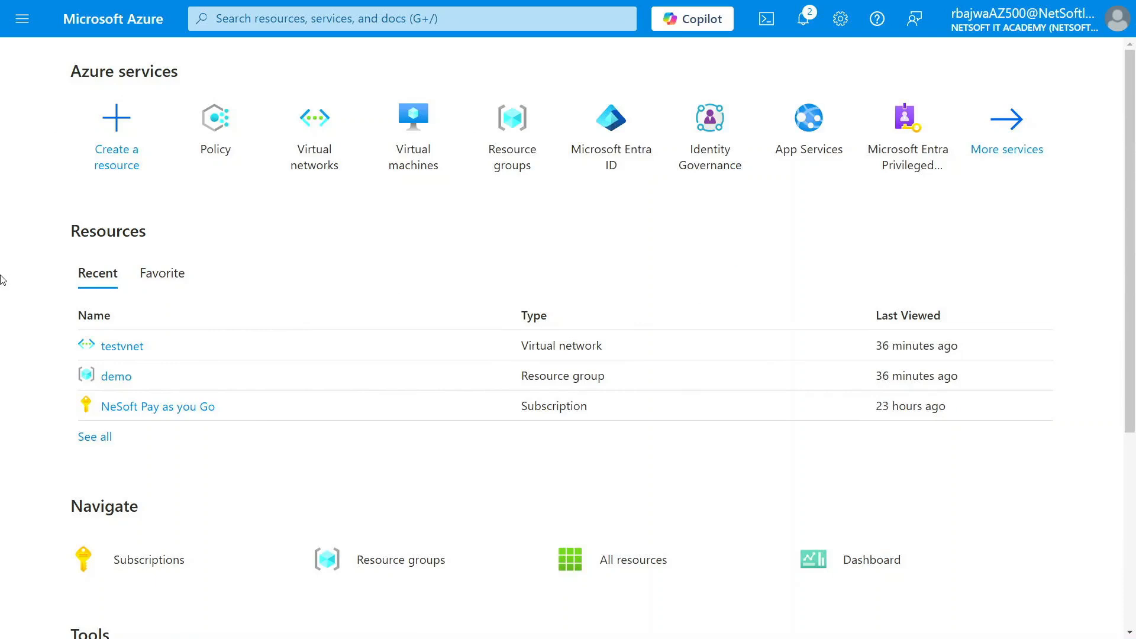
Open the policy assignments list and delete the "Allowed locations for resource groups" assignment
left_click(204, 134)
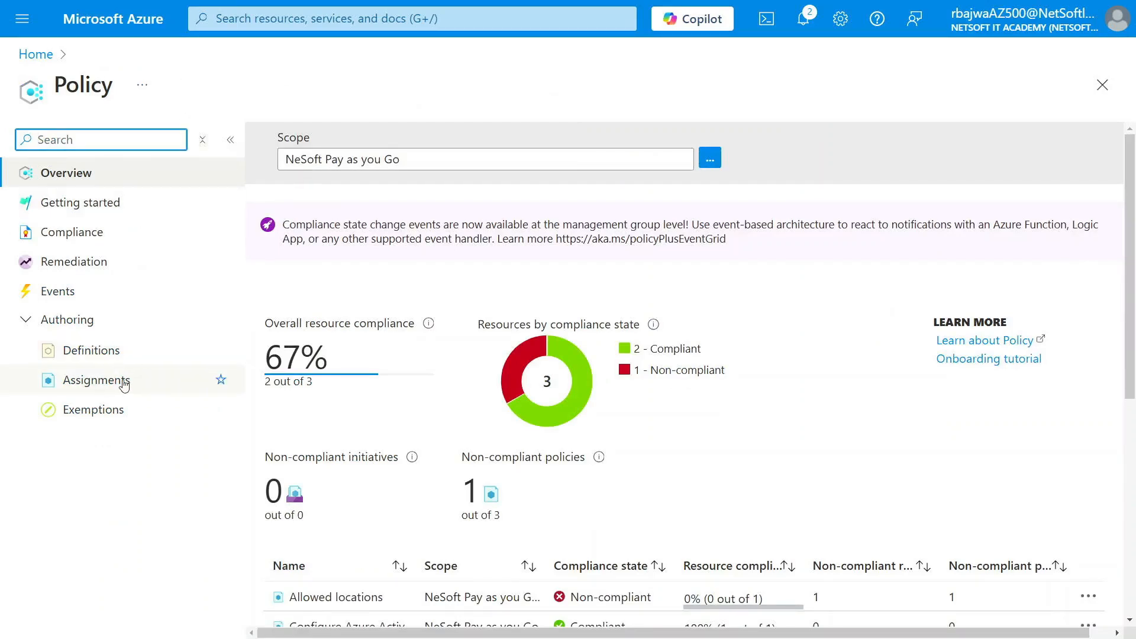
left_click(89, 386)
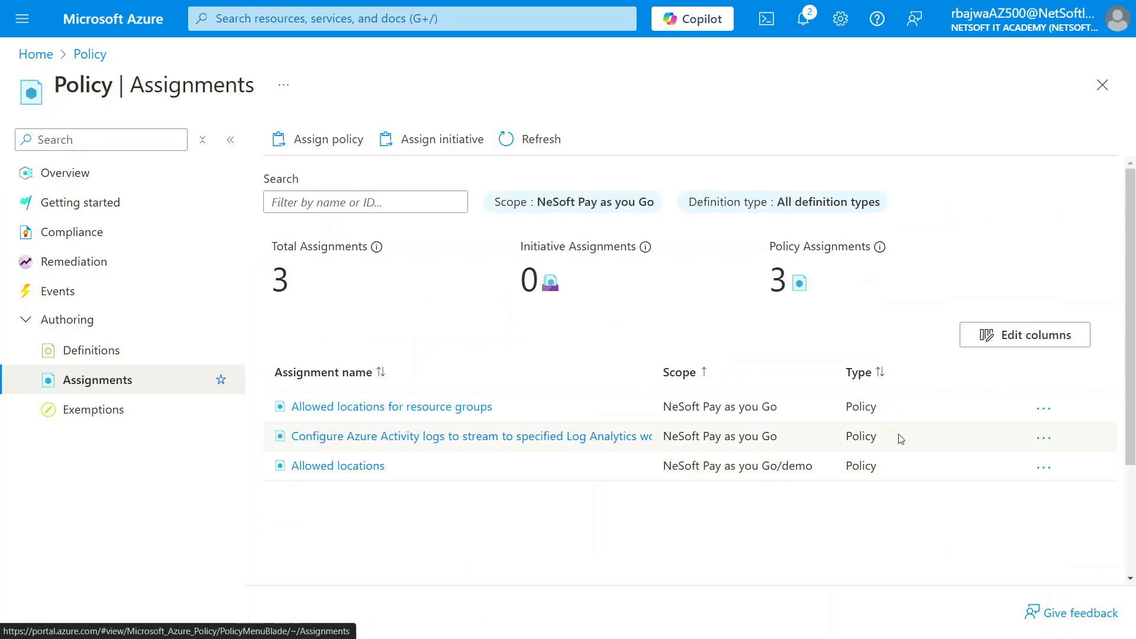
left_click(1045, 410)
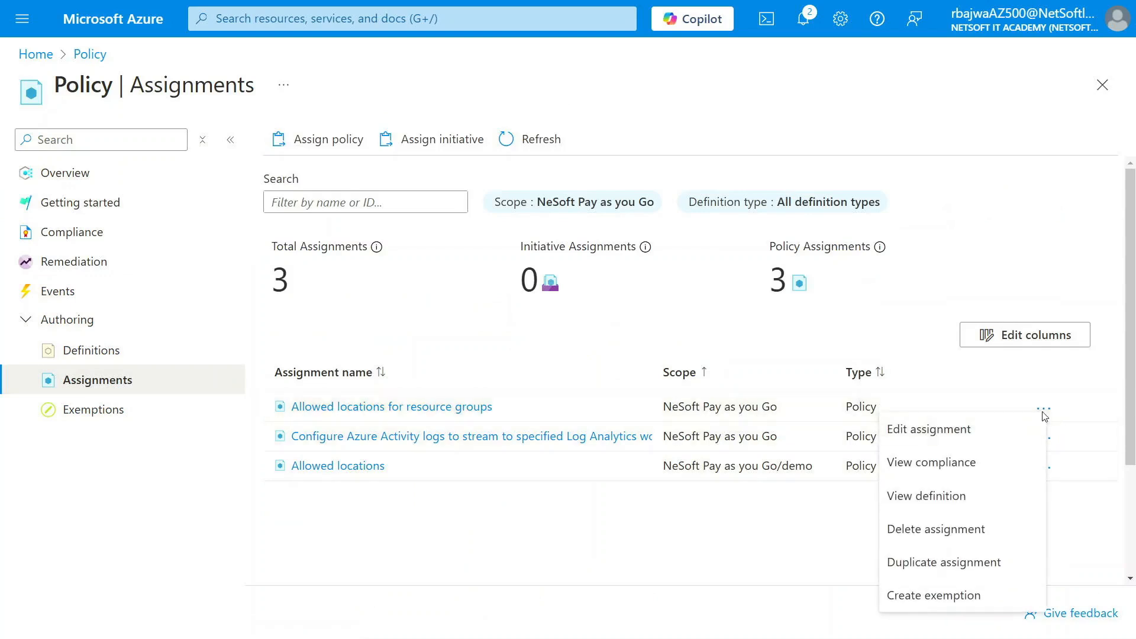
left_click(939, 534)
left_click(707, 425)
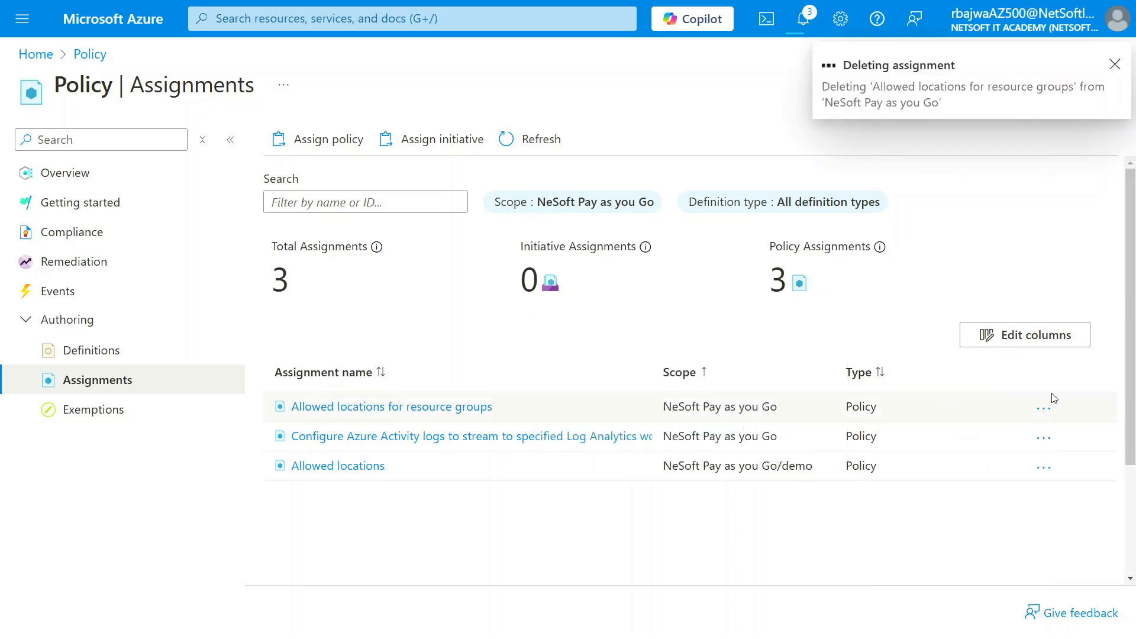
Delete the "Allowed locations" assignment scoped to the demo resource group
scroll(1038, 350, "down", 2)
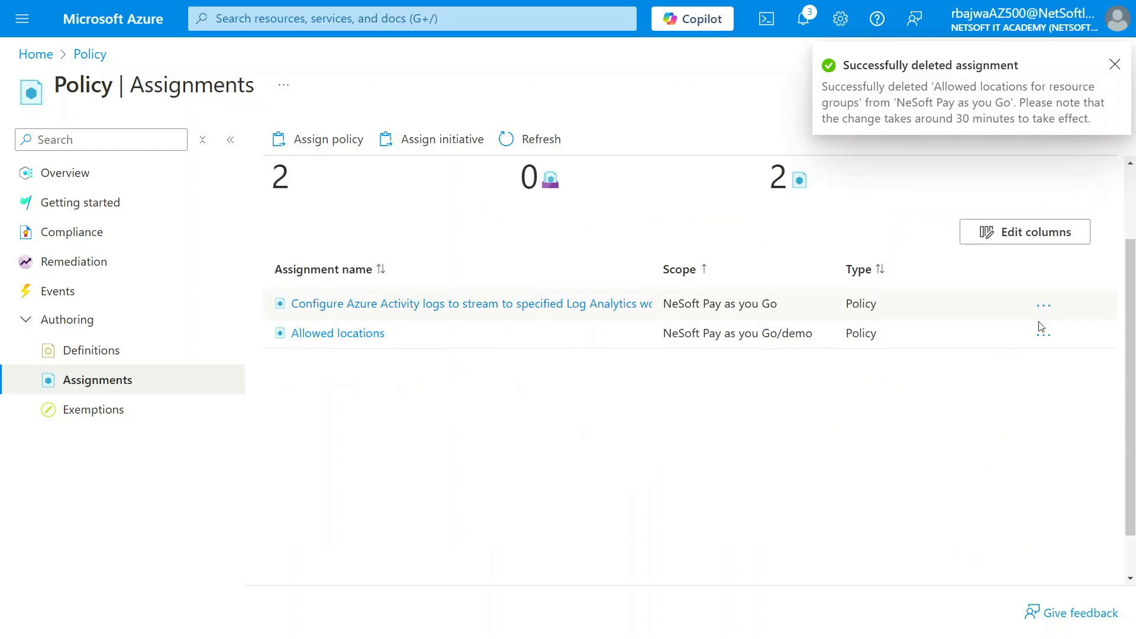
left_click(1044, 336)
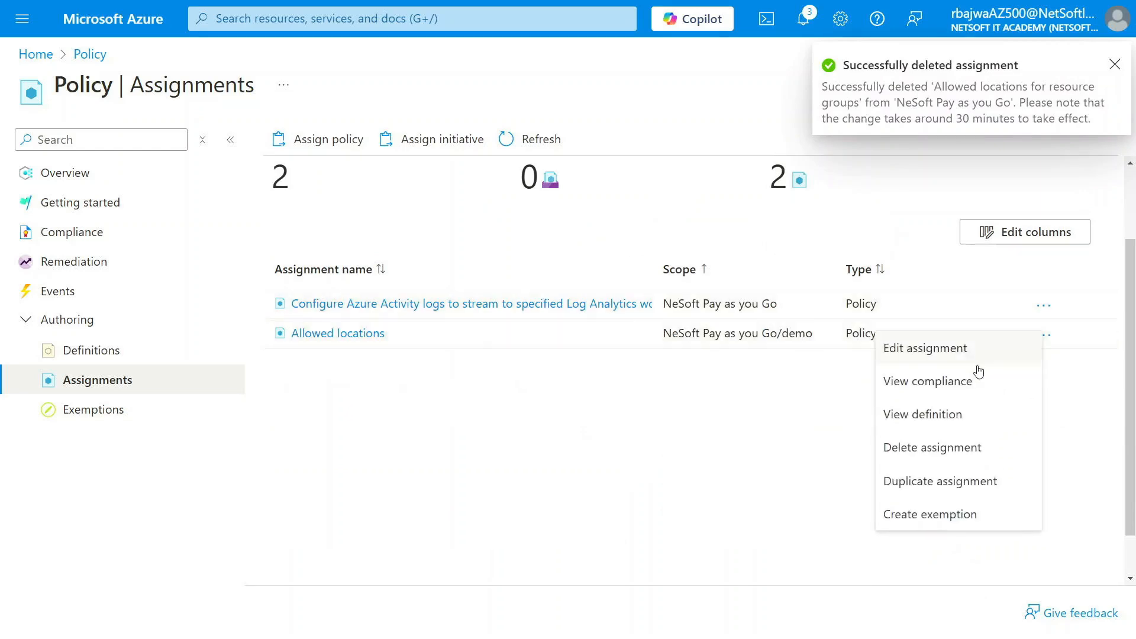
left_click(927, 449)
left_click(708, 425)
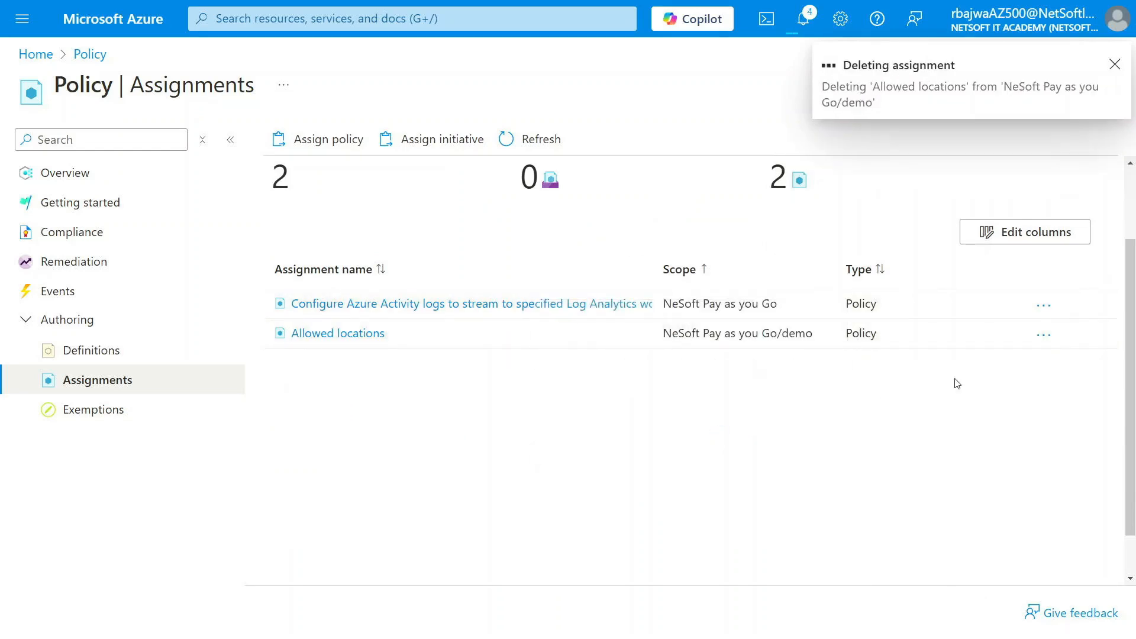
Delete the "Configure Azure Activity logs to stream to specified Log Analytics workspace" assignment and refresh the assignments list
left_click(1044, 306)
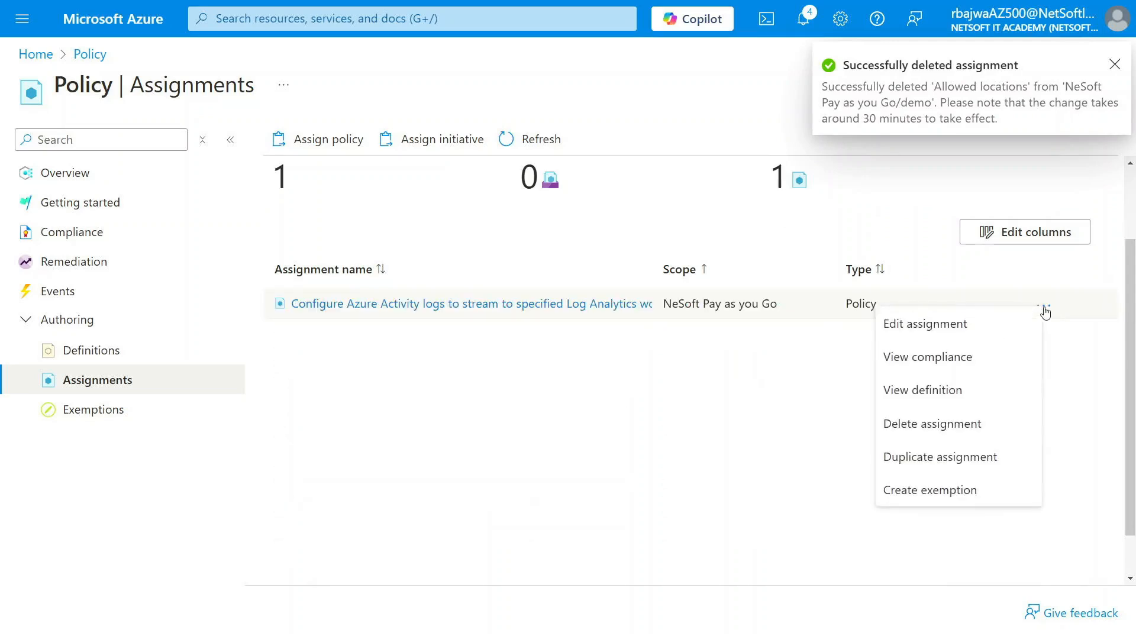
left_click(940, 439)
left_click(698, 439)
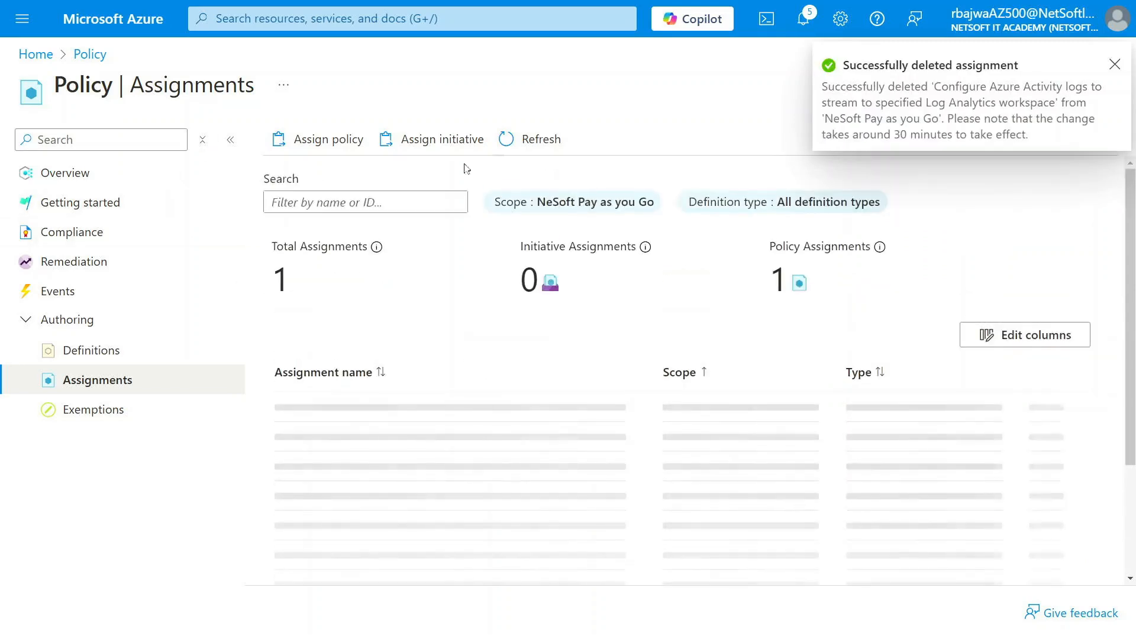
left_click(515, 139)
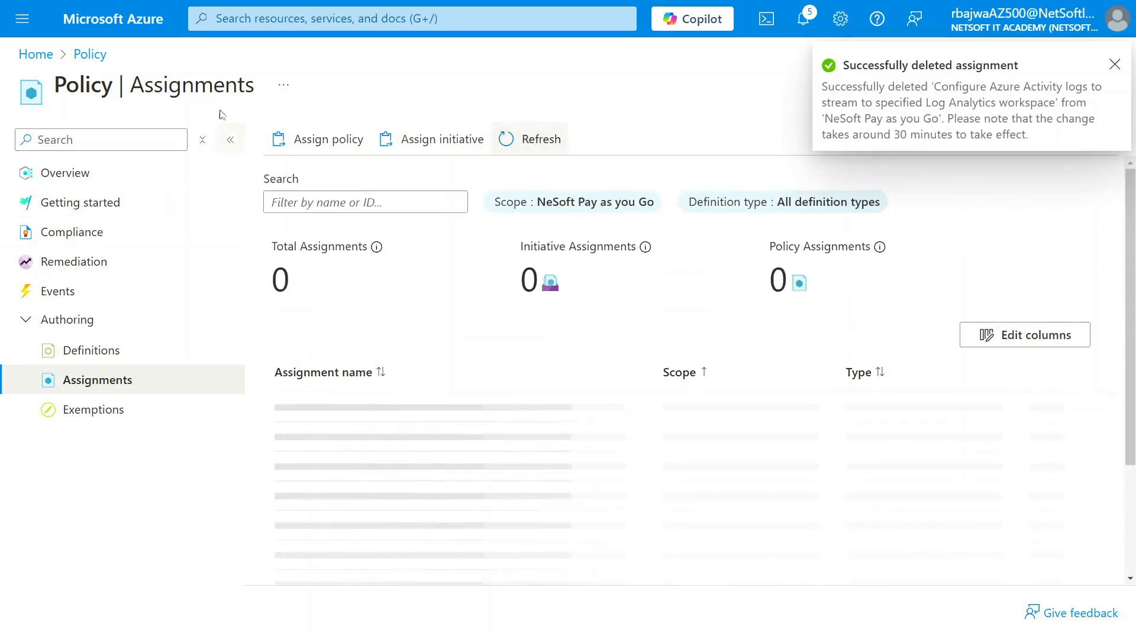
Start a new resource group from the resource groups list, naming it "test" and setting its region to Japan East
left_click(271, 13)
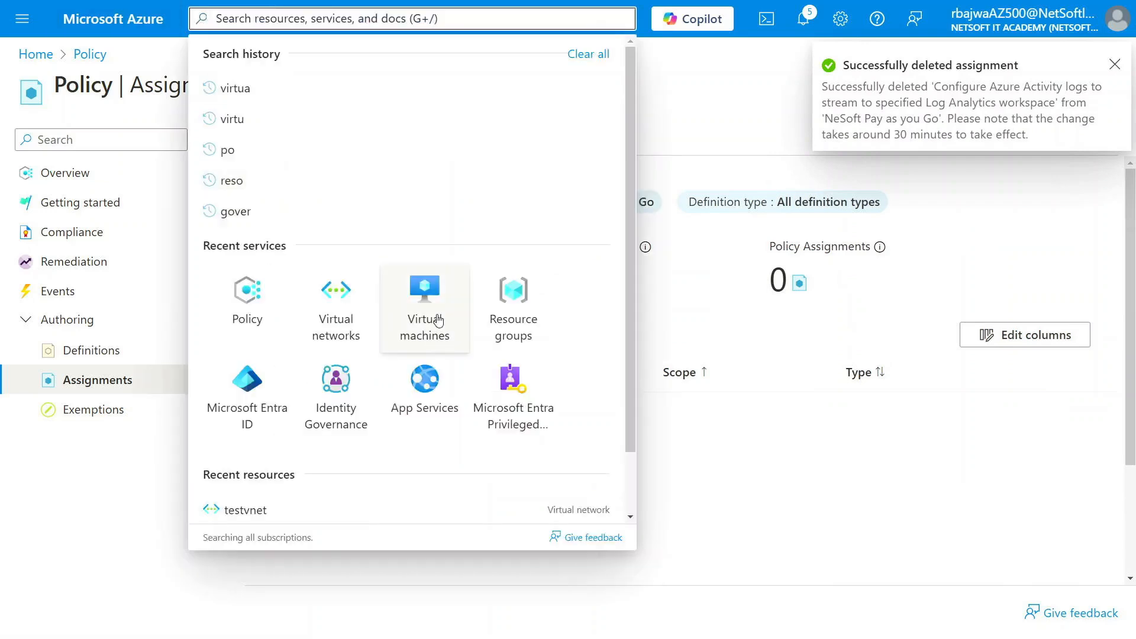
left_click(521, 317)
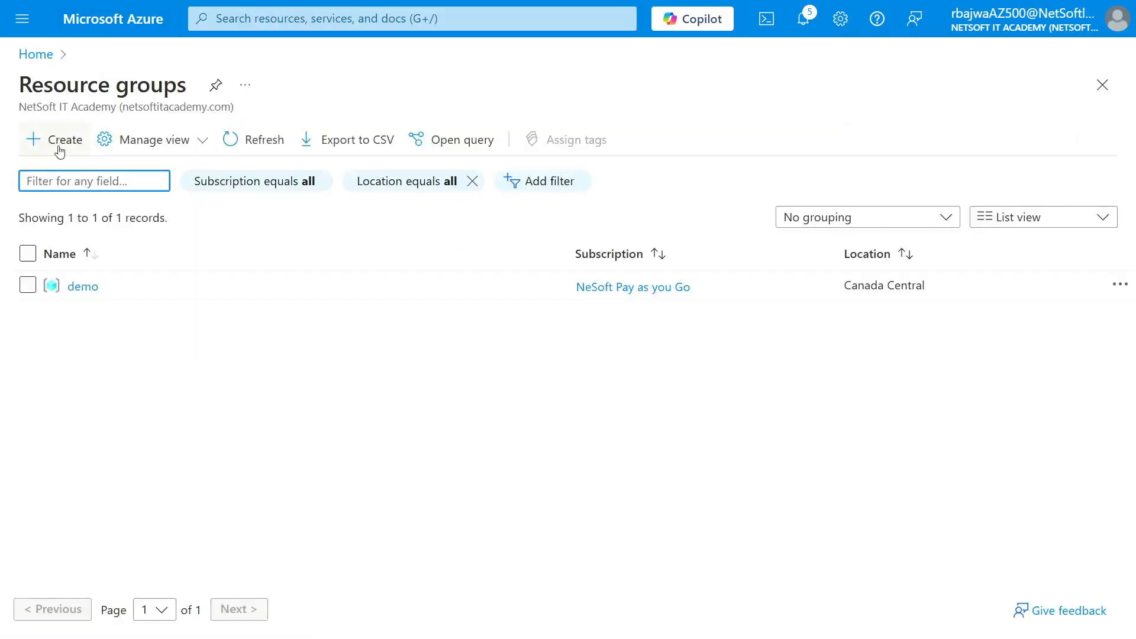
left_click(251, 142)
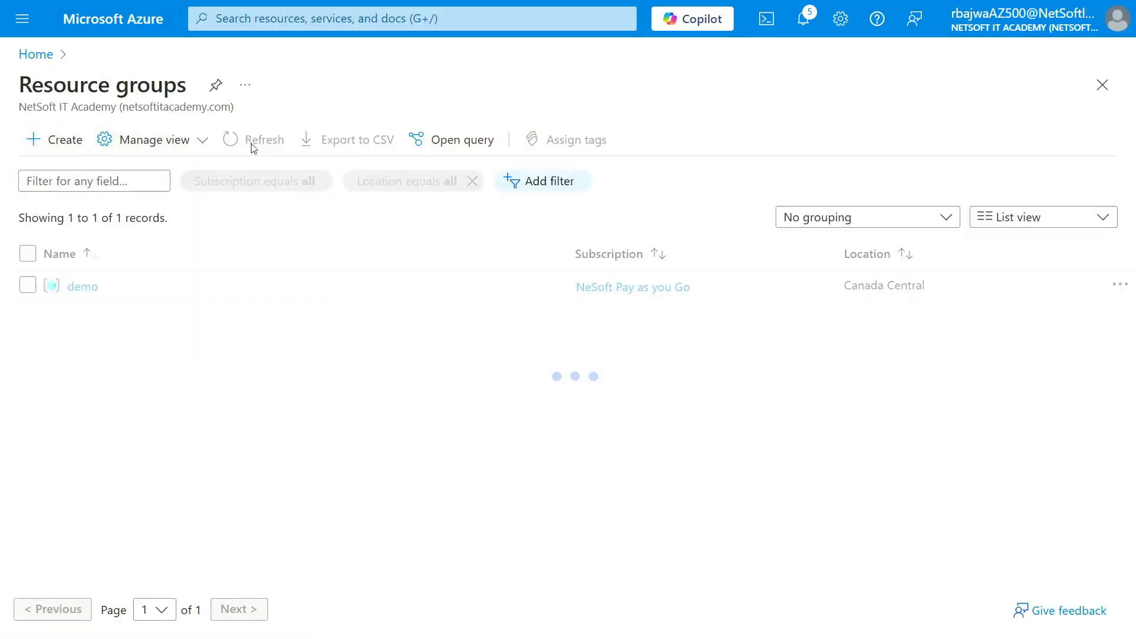
left_click(63, 147)
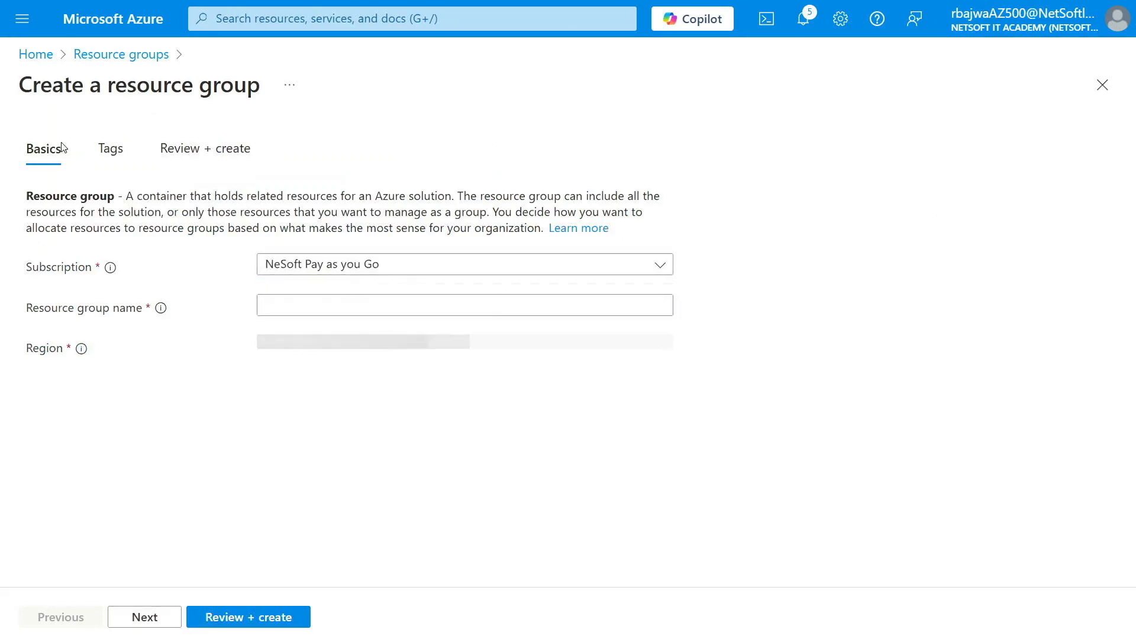
left_click(319, 305)
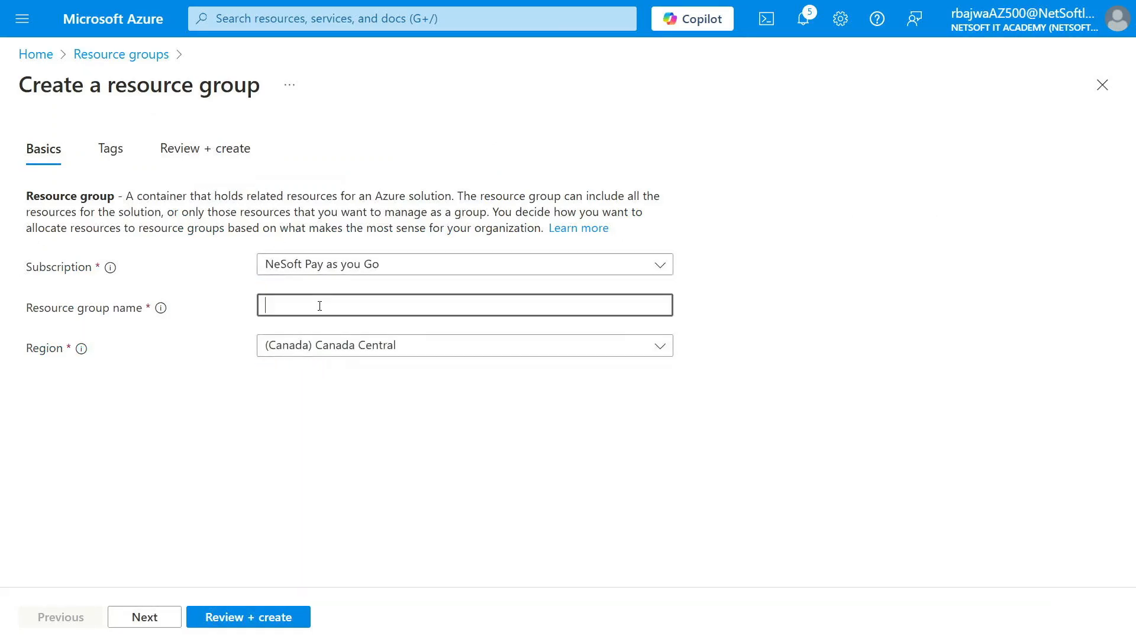
type("test")
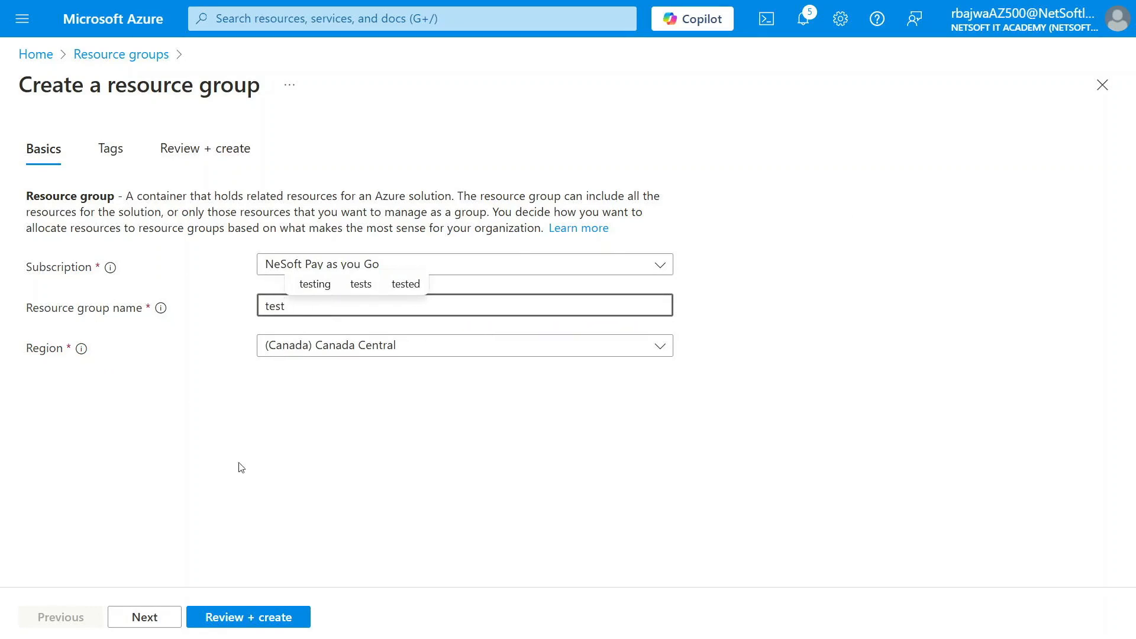
left_click(324, 345)
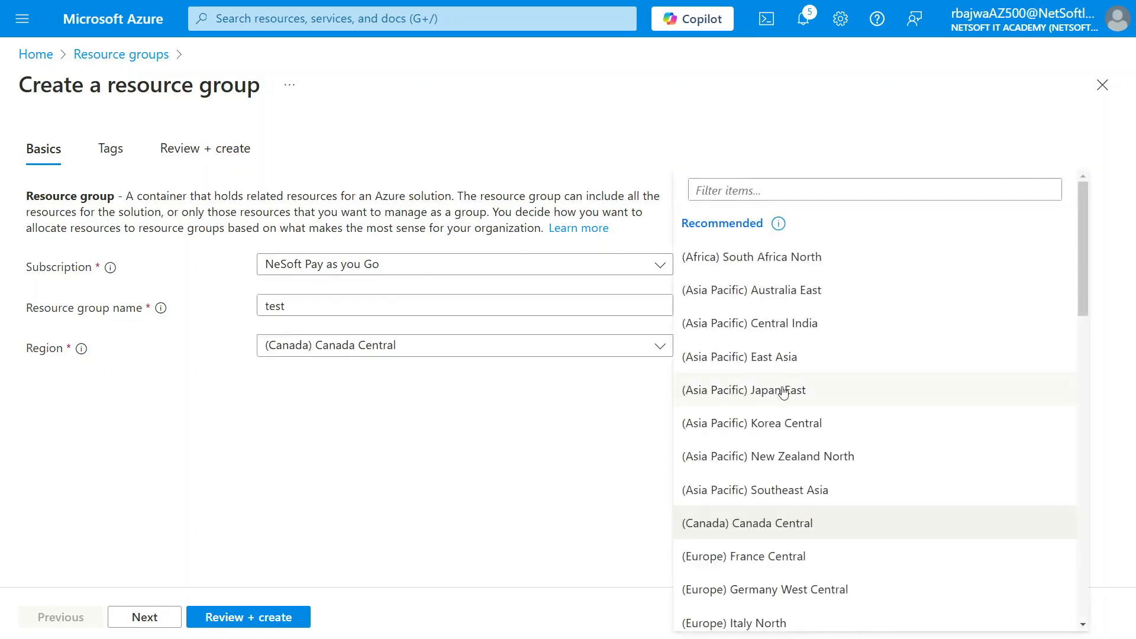
left_click(784, 391)
Create the "test" resource group without tags and dismiss the creation notification
left_click(151, 621)
left_click(151, 621)
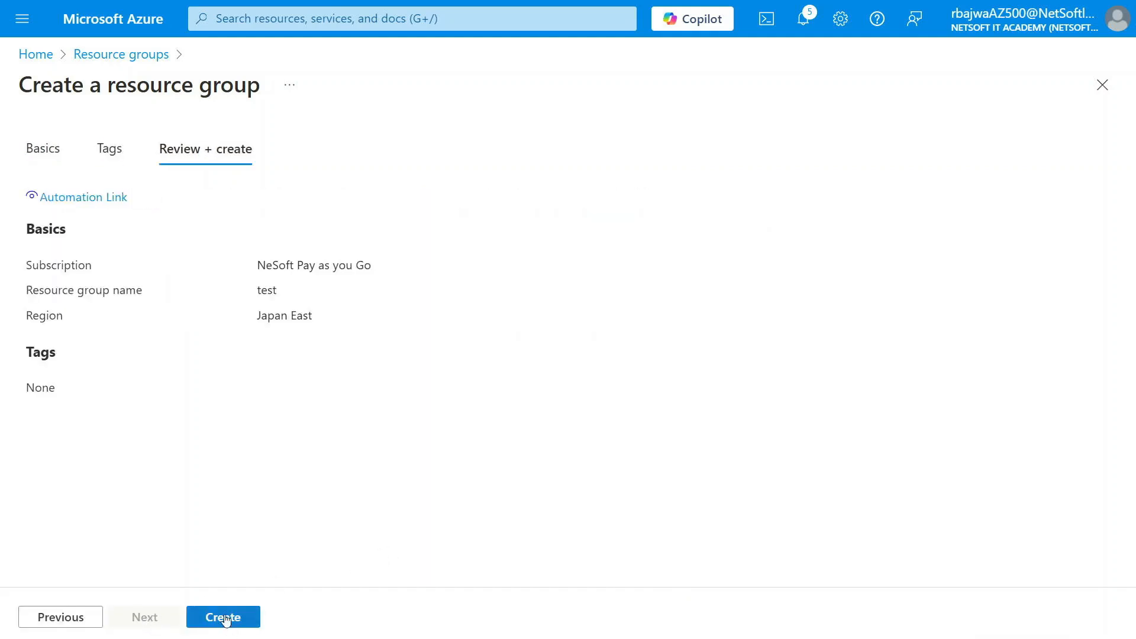
left_click(223, 616)
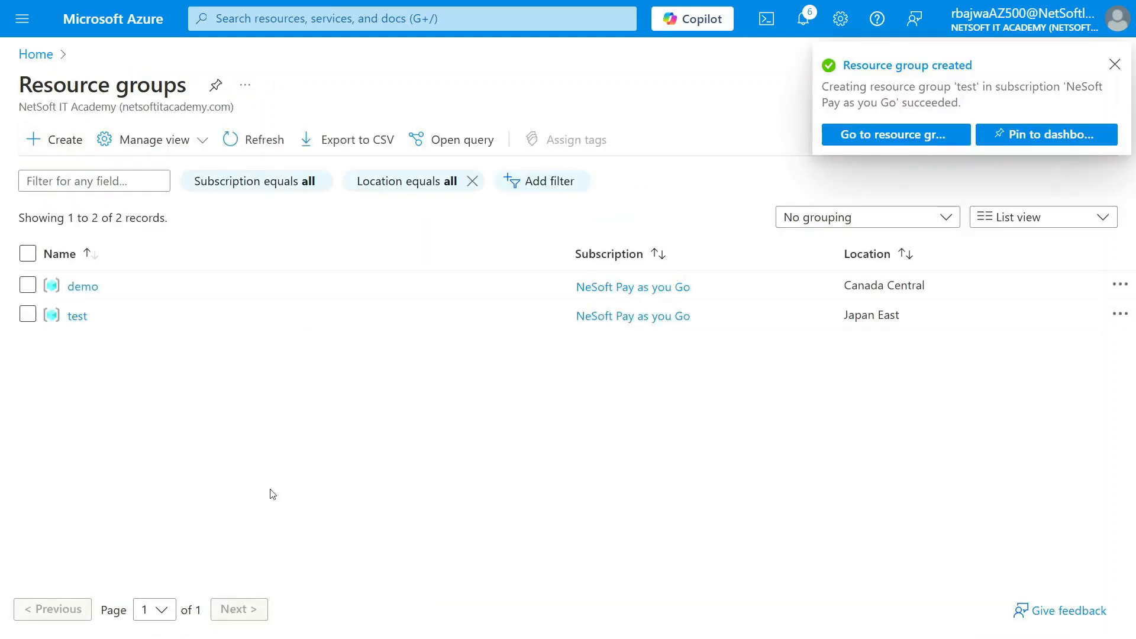
left_click(1114, 66)
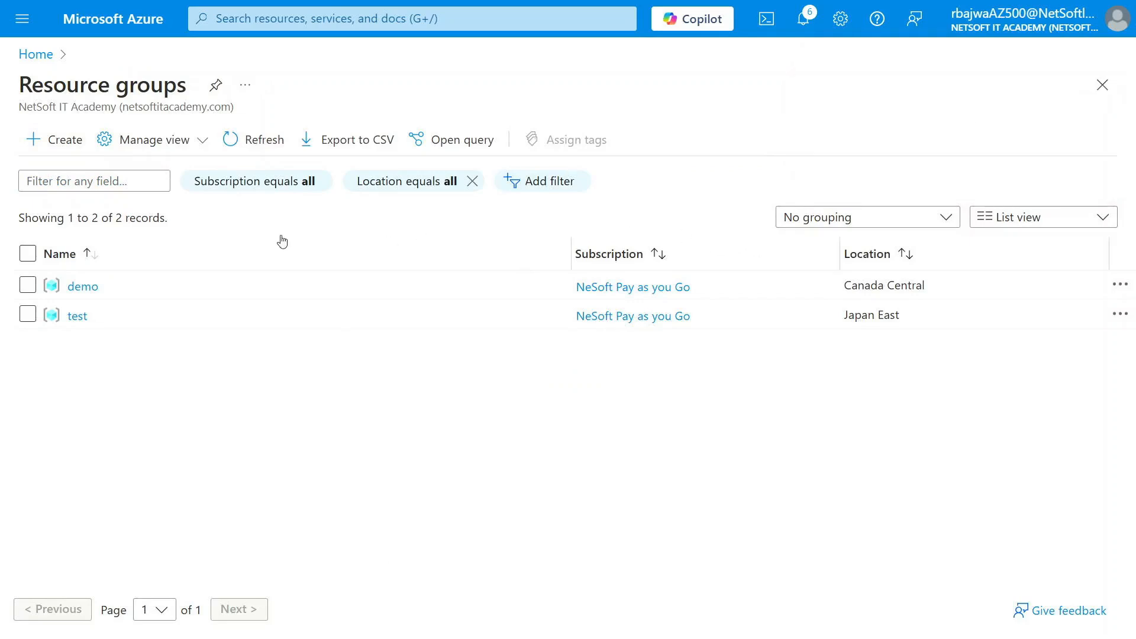